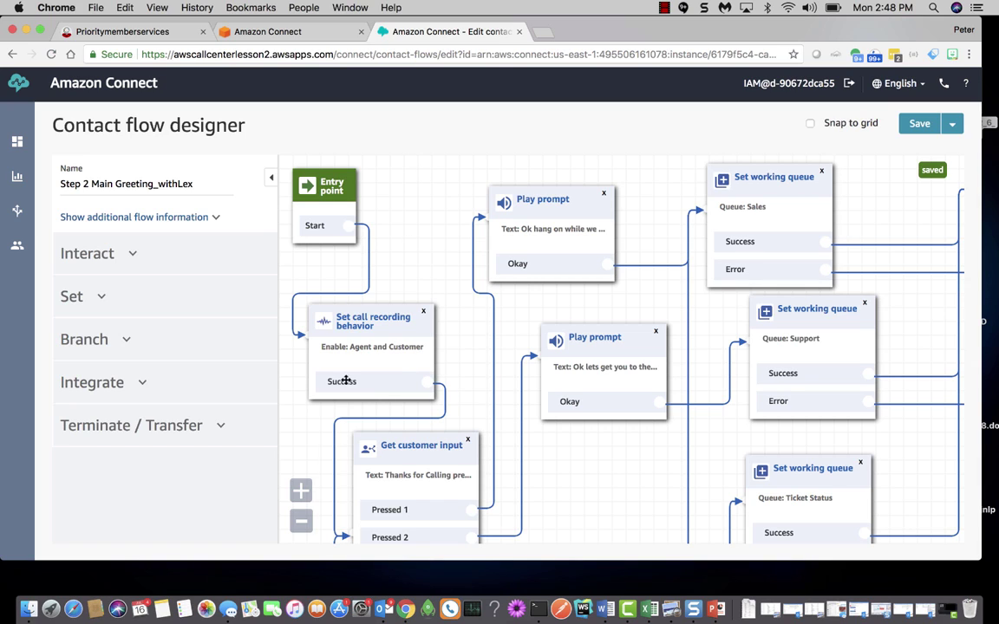
# Examine the text-to-speech prompt settings of the Get customer input block in the contact flow, and close it without saving.
pyautogui.click(301, 521)
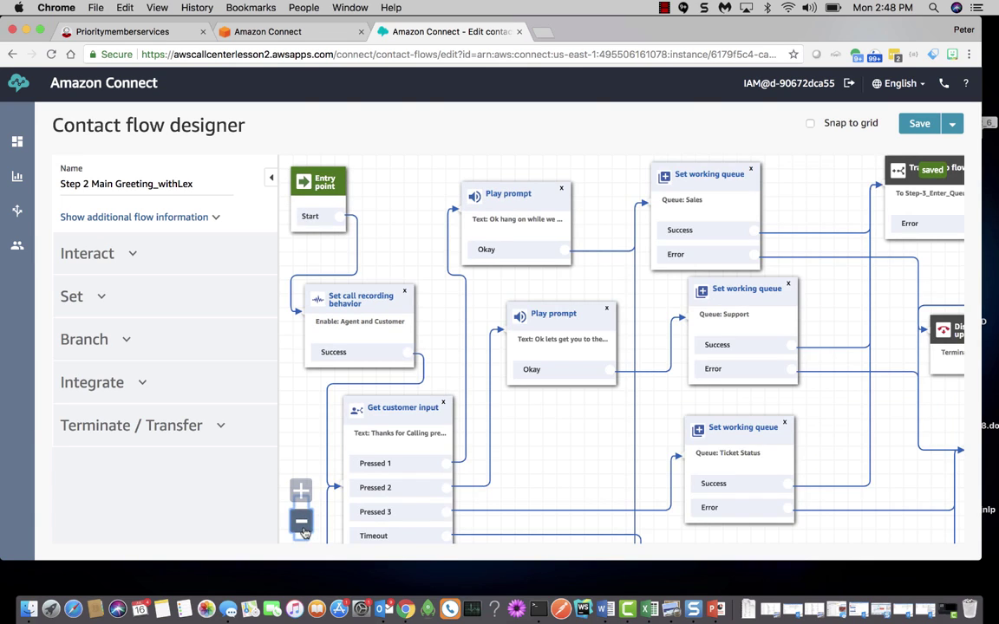
pyautogui.click(303, 526)
pyautogui.click(302, 523)
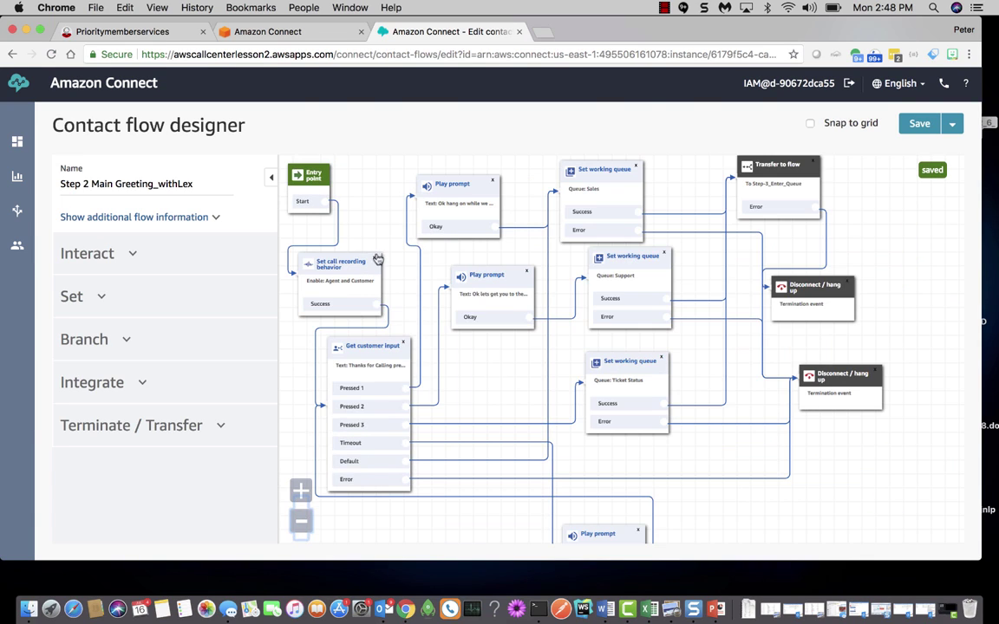
pyautogui.click(384, 346)
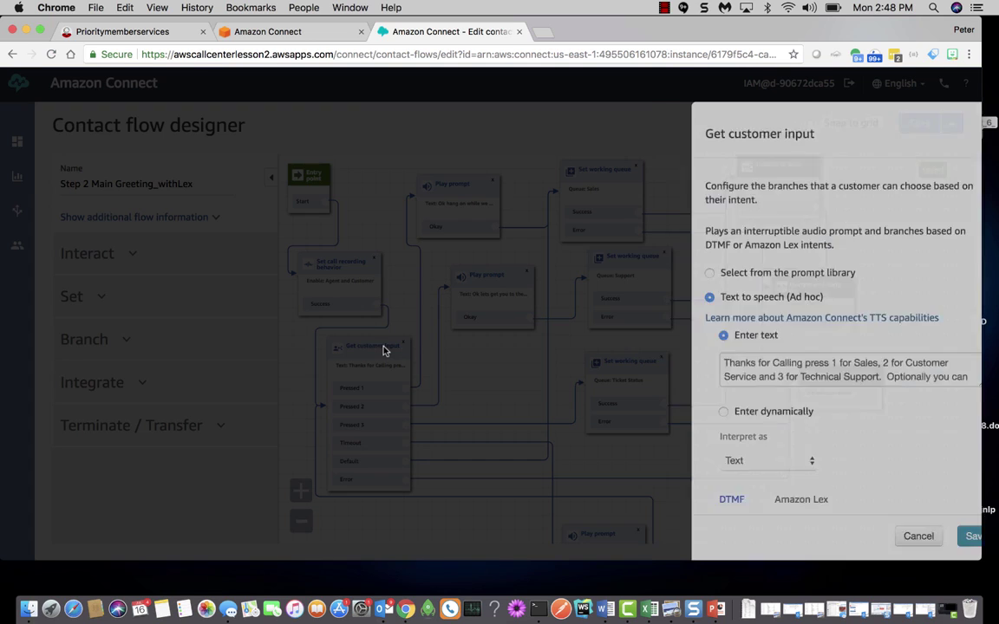
pyautogui.click(694, 412)
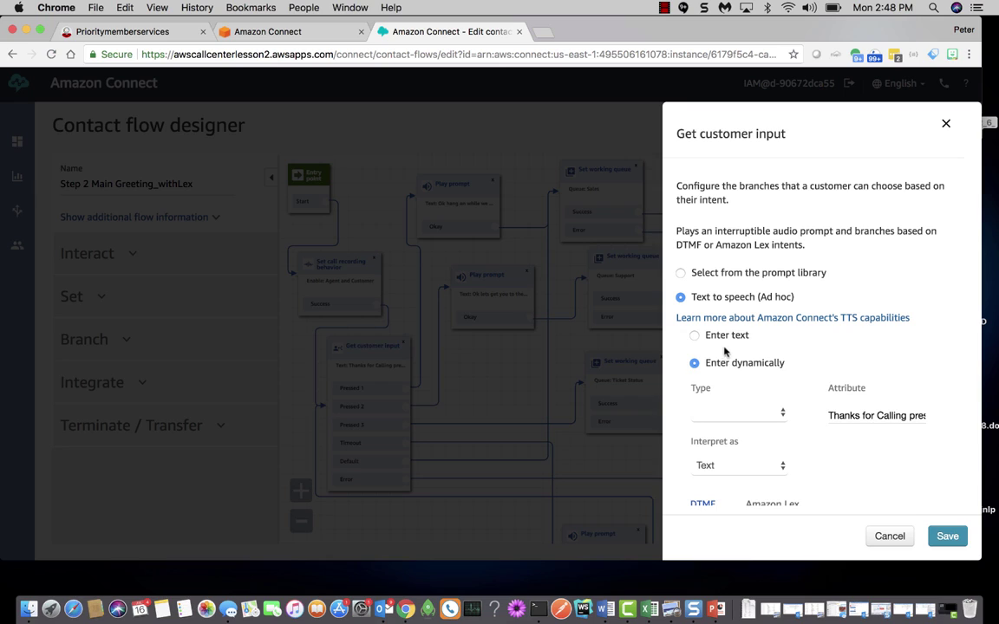
pyautogui.moveTo(713, 336); pyautogui.dragTo(712, 350)
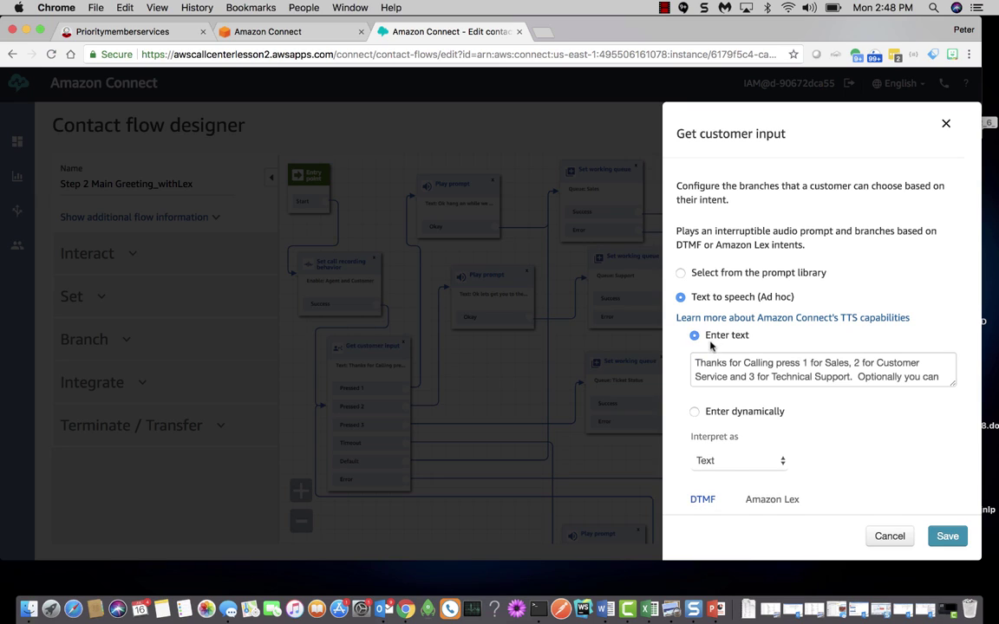
pyautogui.click(870, 457)
pyautogui.click(890, 539)
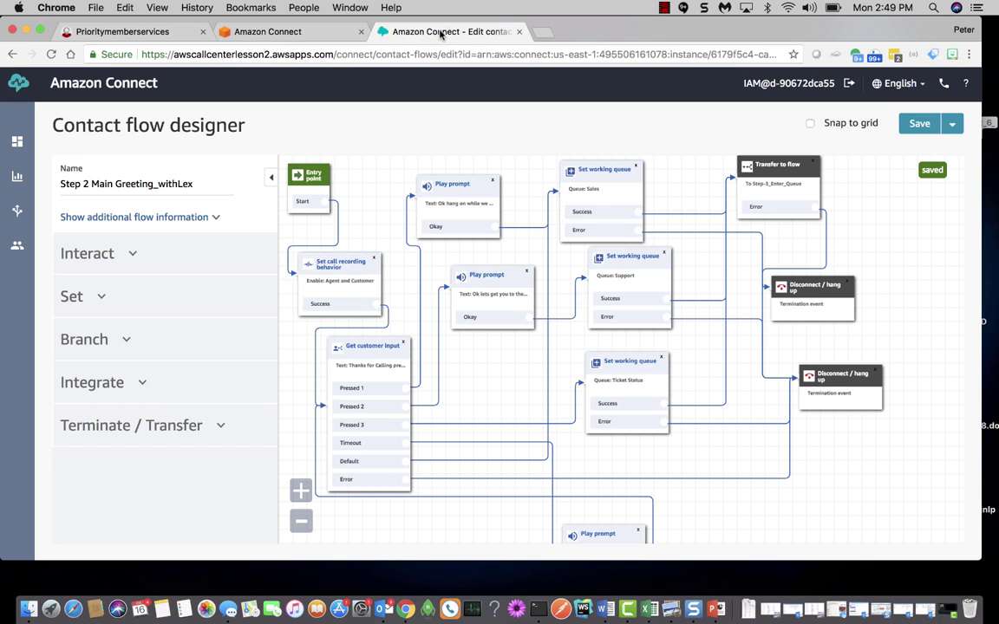
# Switch to the AWS console and open the Amazon Lex service under Machine Learning.
pyautogui.click(276, 33)
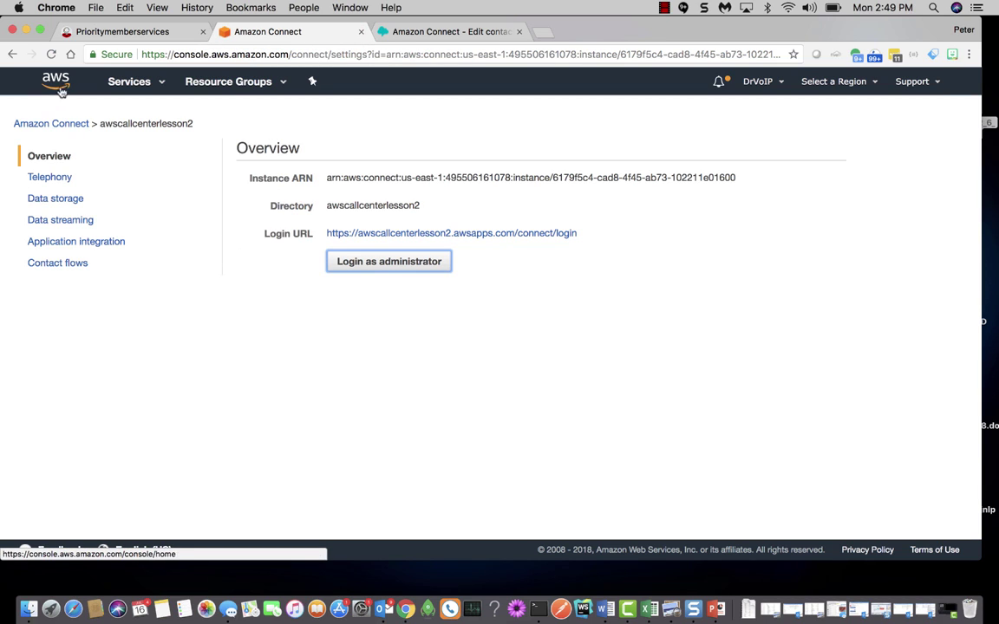
pyautogui.click(129, 81)
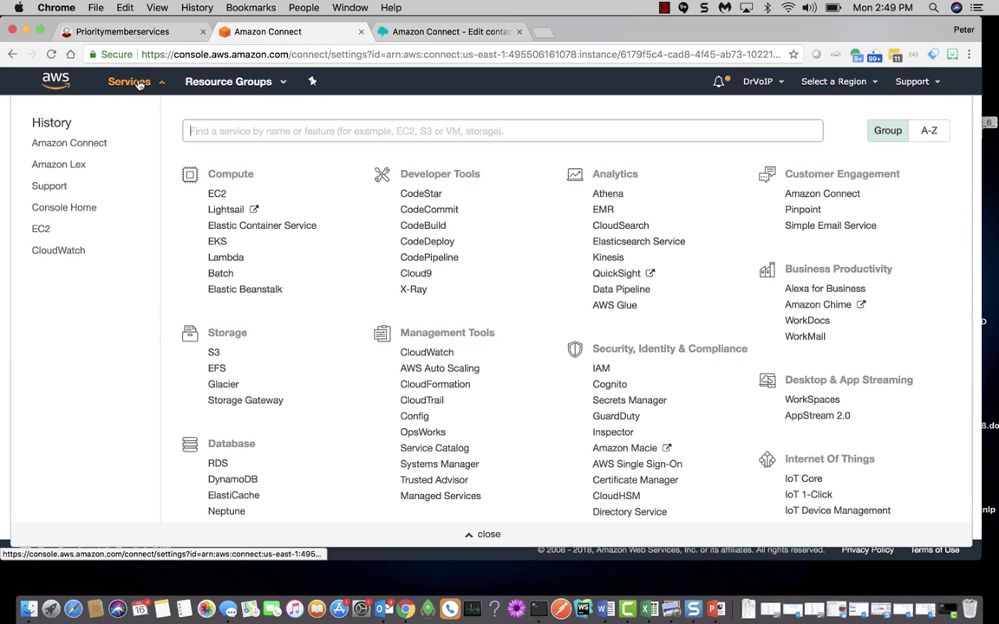
pyautogui.click(508, 387)
pyautogui.scroll(-8, 508, 387)
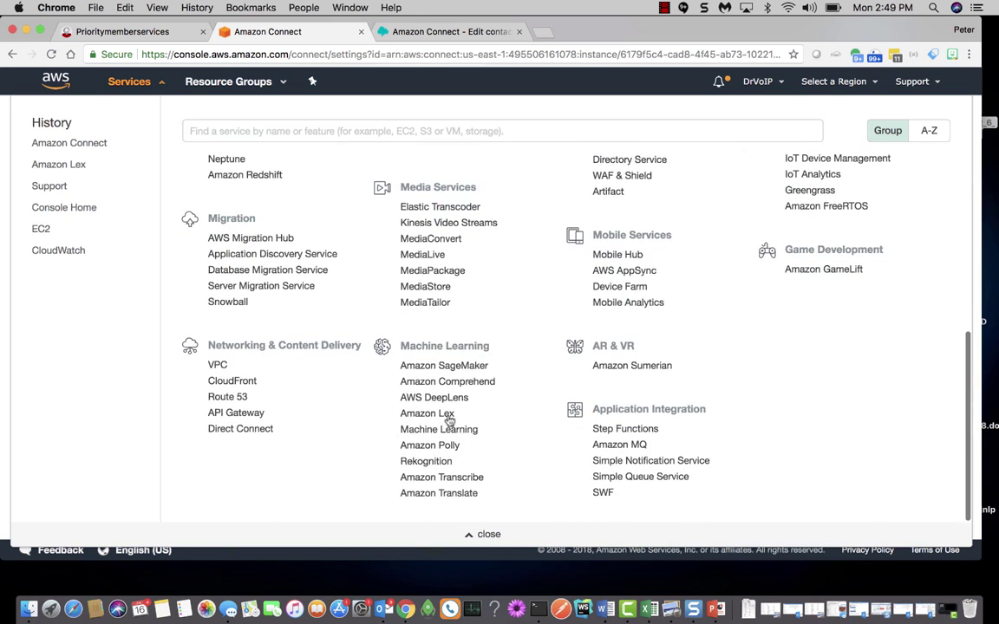
pyautogui.click(438, 415)
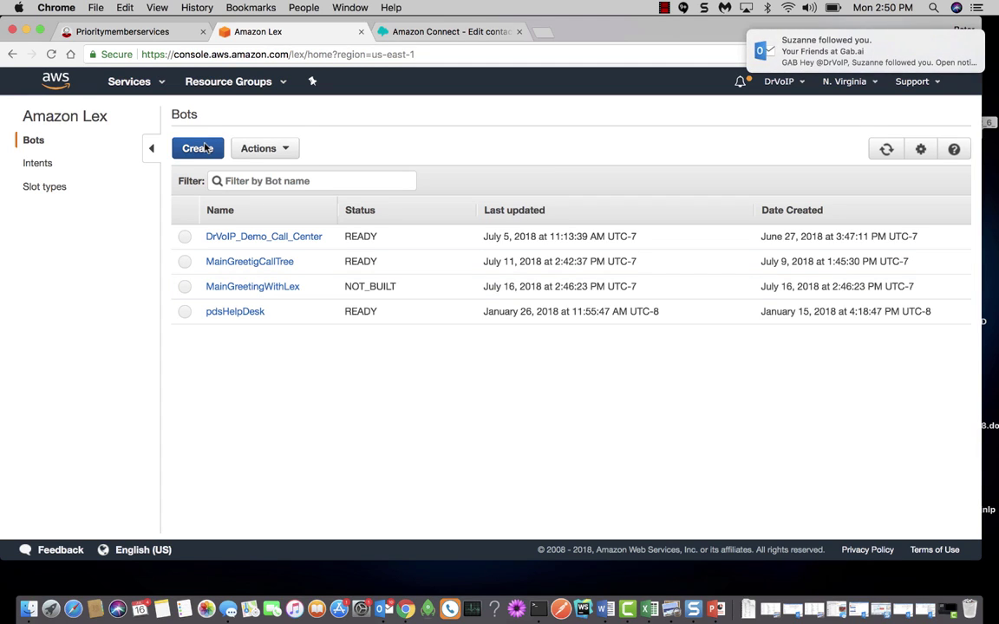
# Start creating a custom Lex bot and name it SAMPLEBOTLESSON.
pyautogui.click(200, 148)
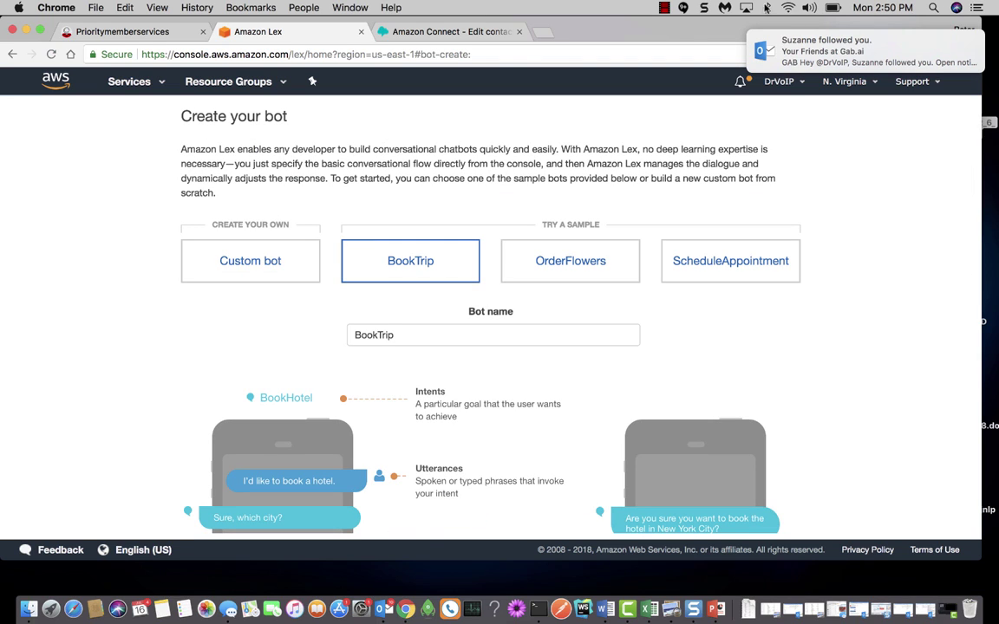
pyautogui.click(901, 42)
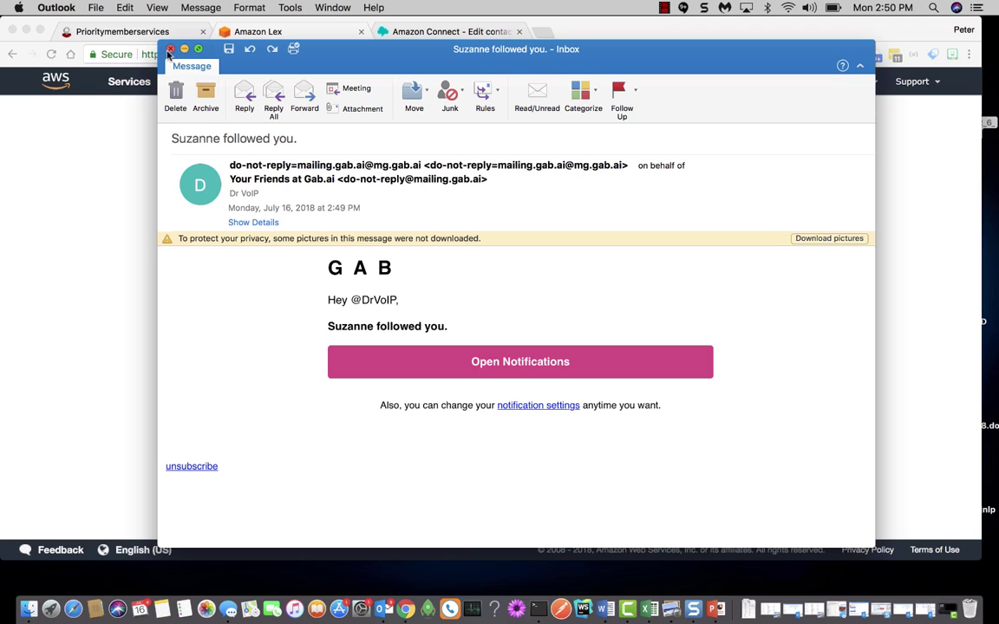
pyautogui.click(170, 50)
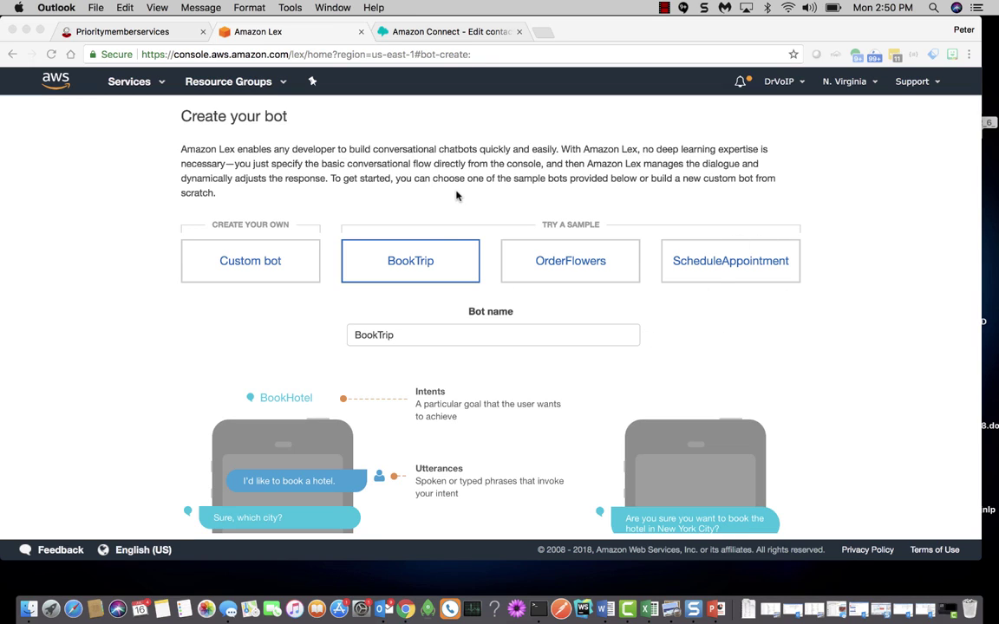
pyautogui.click(265, 266)
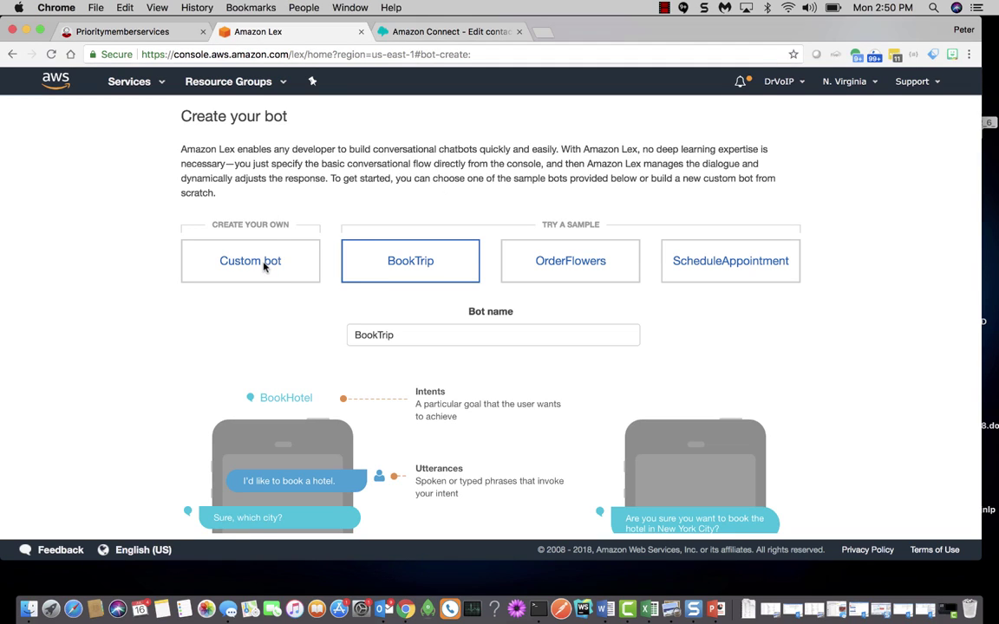
pyautogui.click(264, 266)
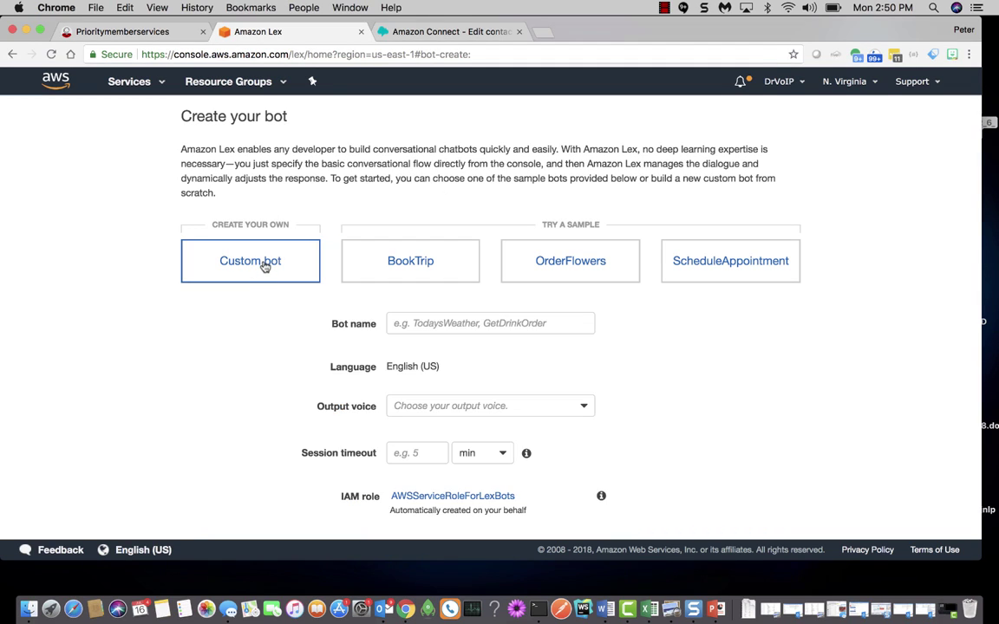
pyautogui.click(428, 325)
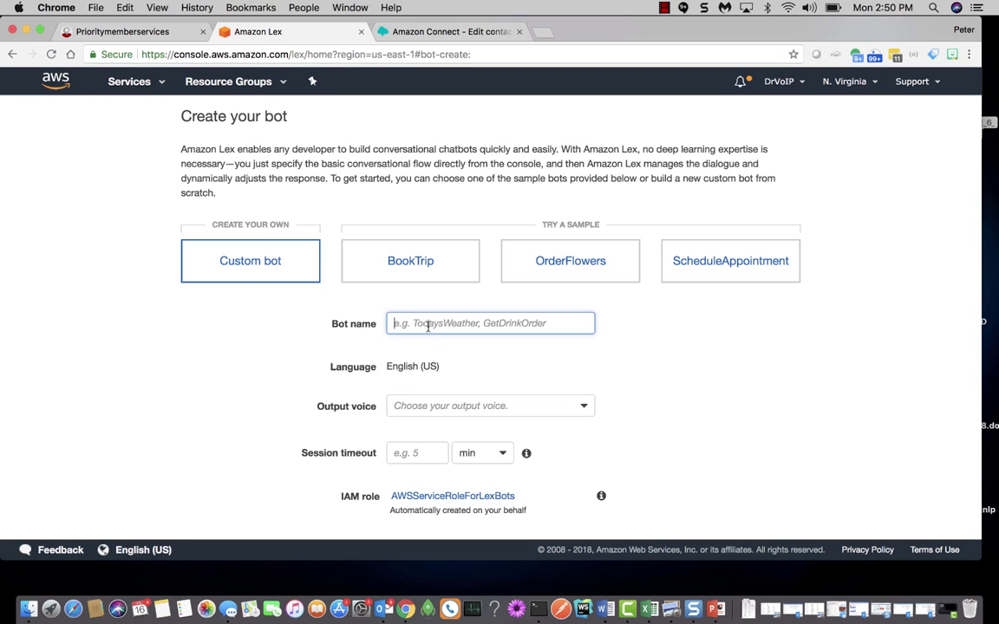
pyautogui.write('SAM')
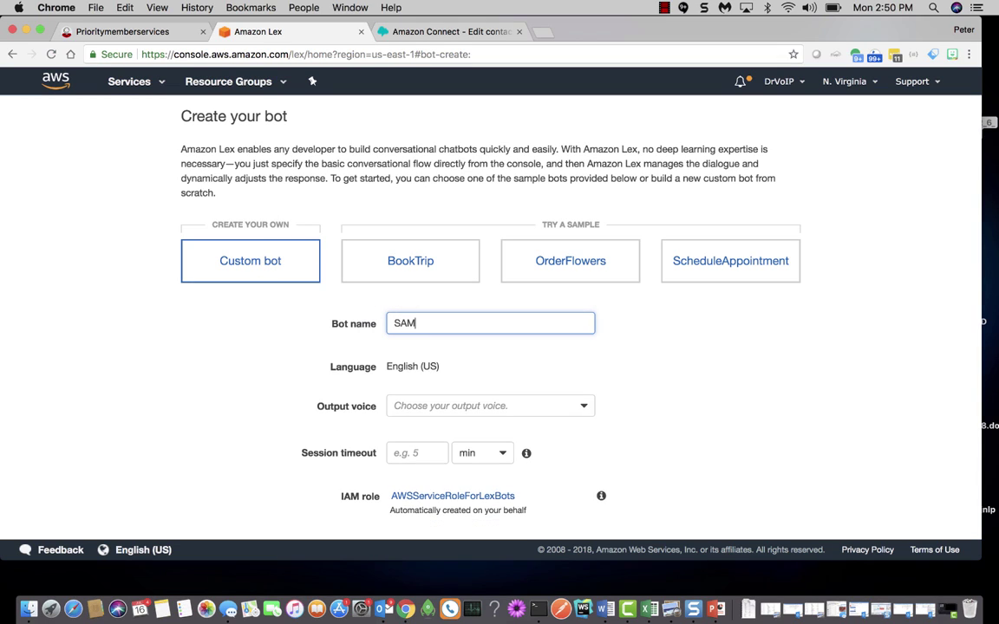
pyautogui.write('PLEBOTLESSON')
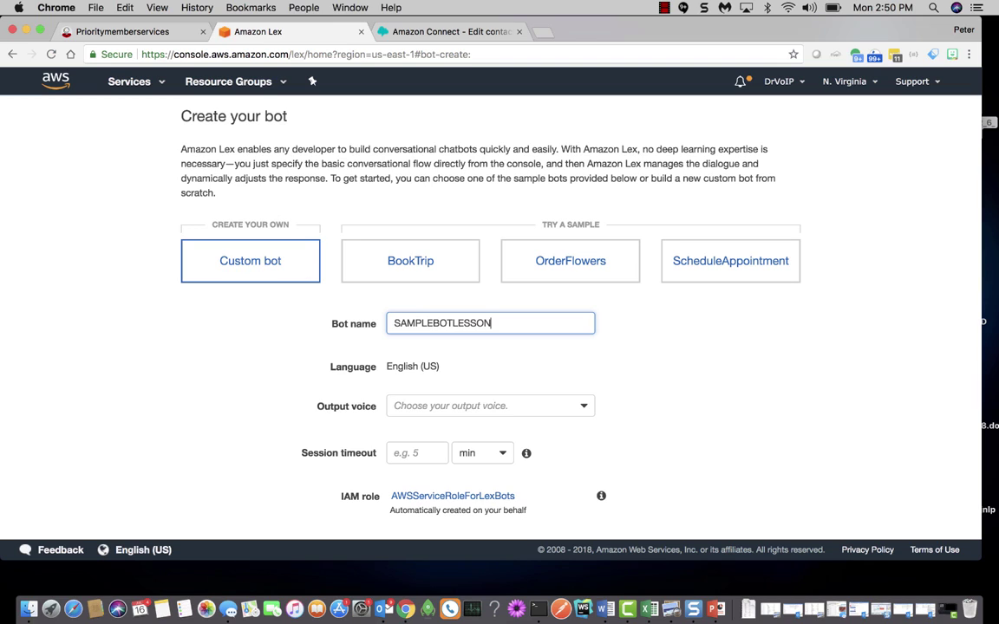
# Set the bot's output voice to Matthew.
pyautogui.click(430, 408)
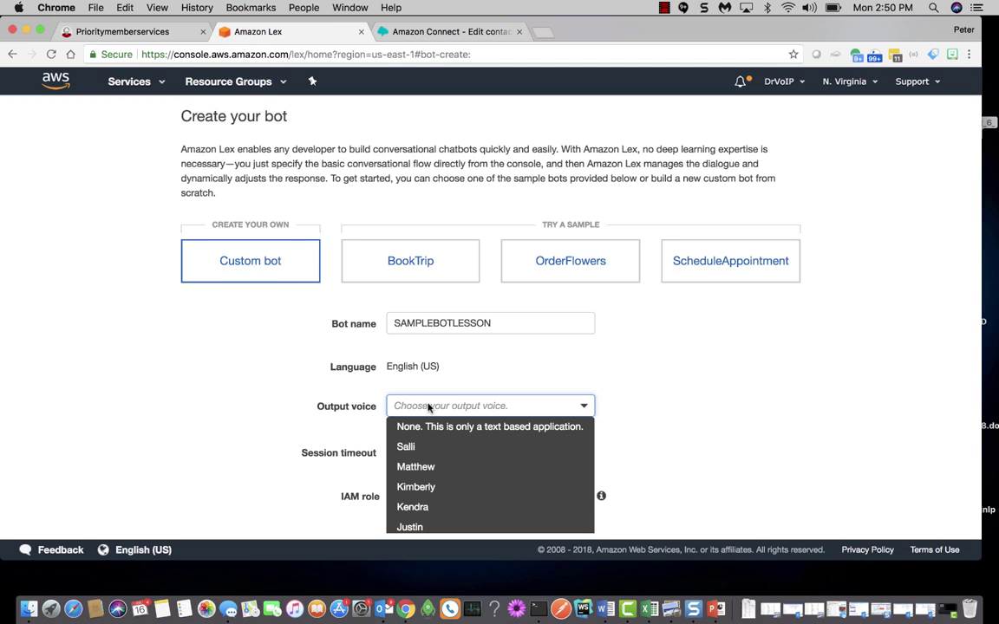
pyautogui.click(490, 466)
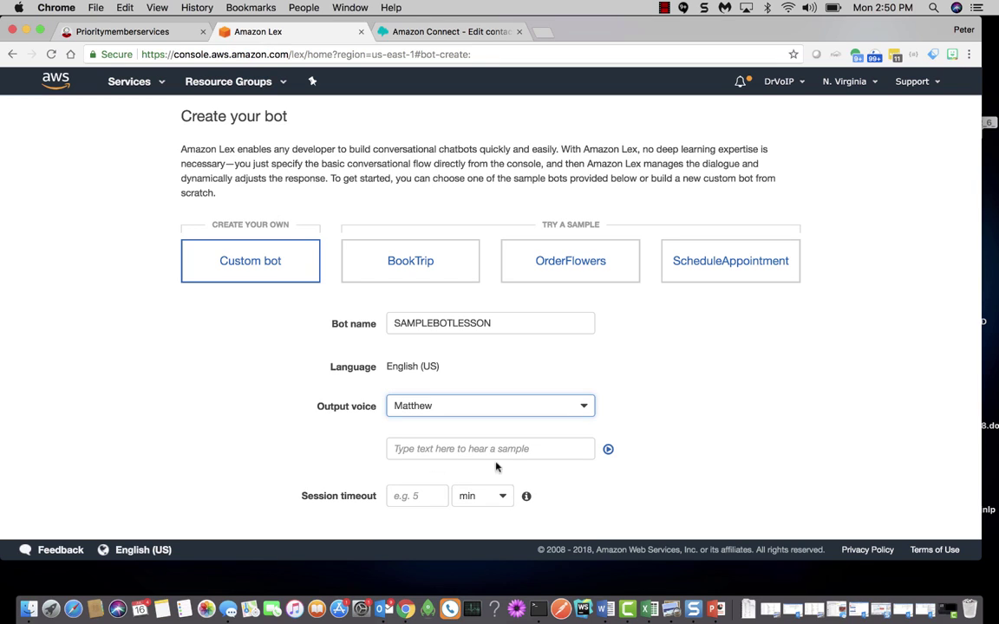
pyautogui.click(490, 449)
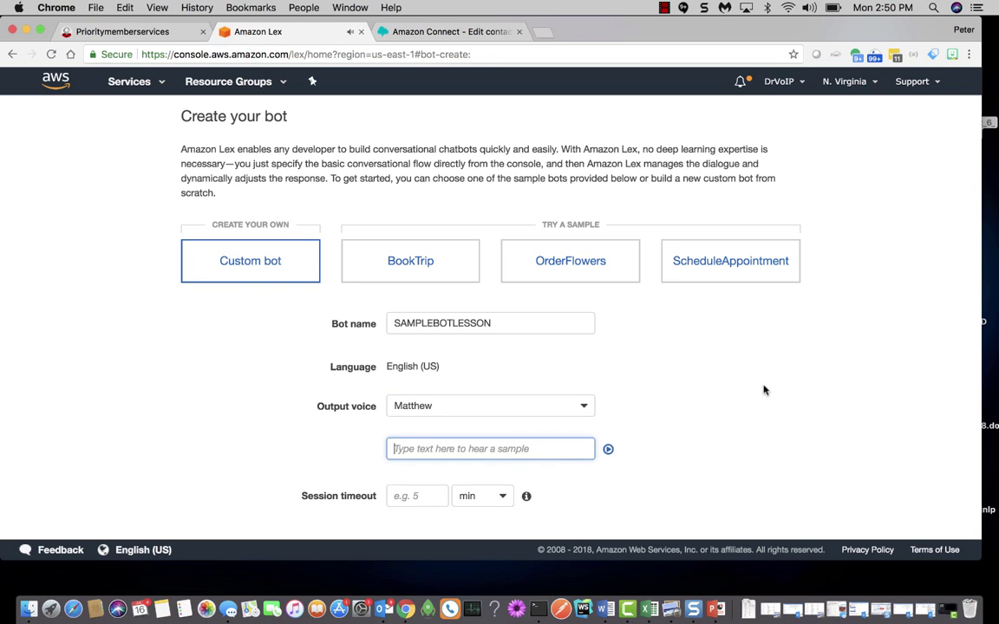
pyautogui.click(504, 451)
pyautogui.click(733, 384)
# Set the session timeout to 5 min, answer No to the COPPA question and create the bot.
pyautogui.scroll(-5, 733, 384)
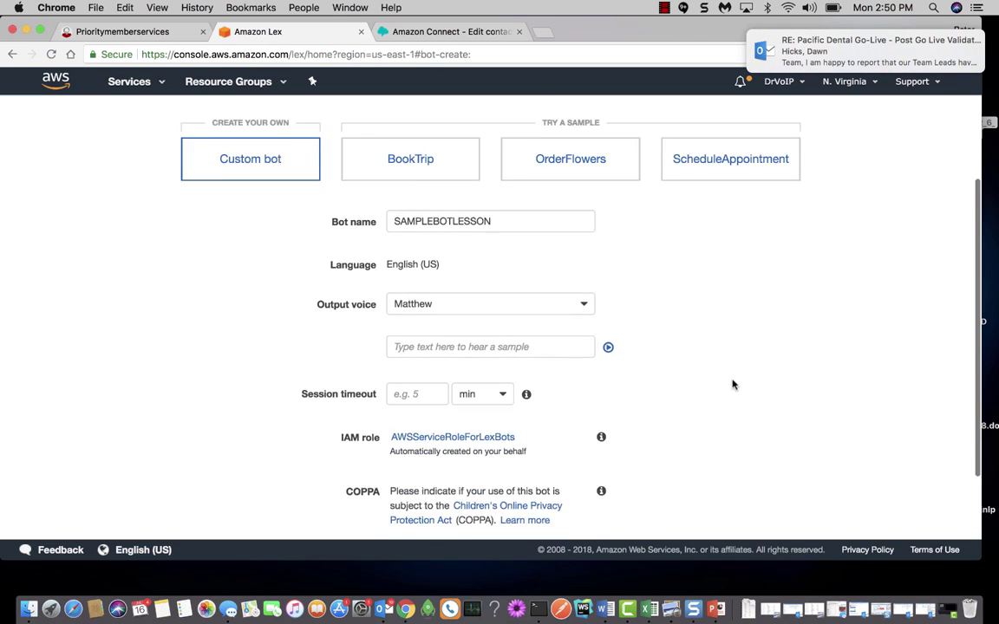
pyautogui.scroll(-1, 733, 384)
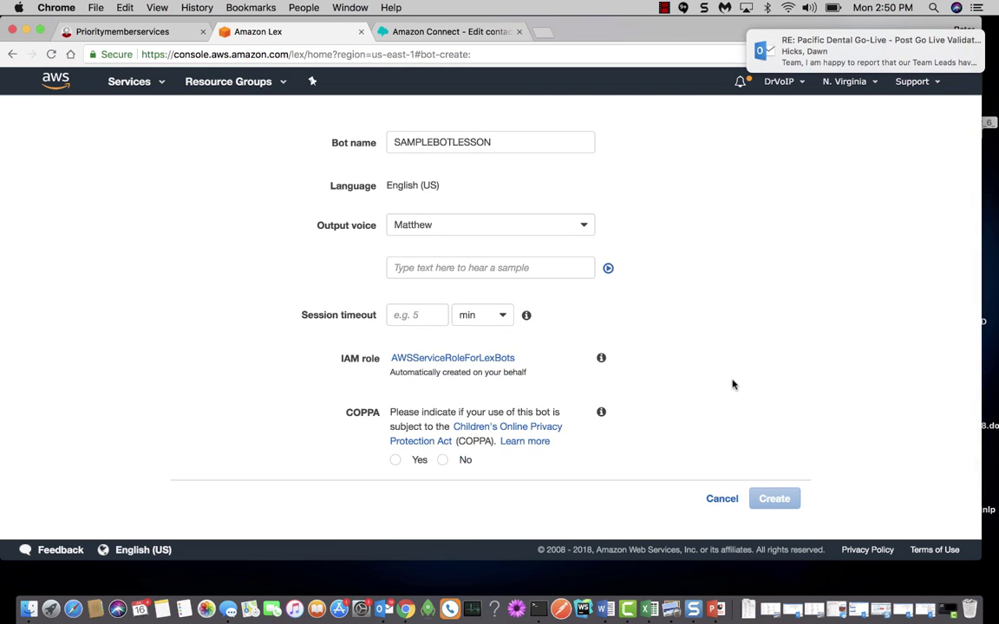
pyautogui.click(422, 317)
pyautogui.write('5')
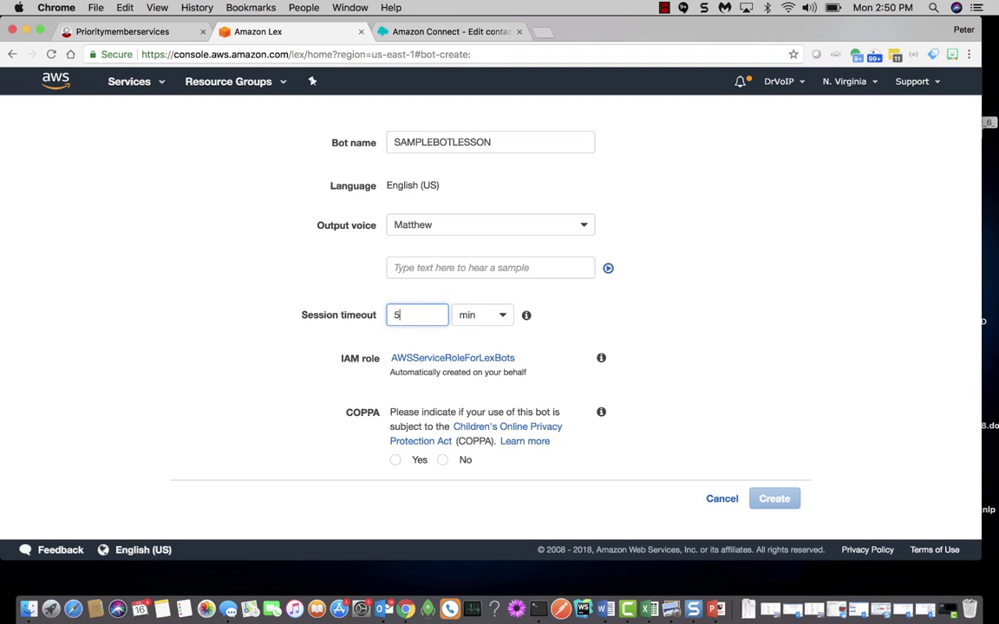
pyautogui.hscroll(-2, 526, 346)
pyautogui.click(766, 316)
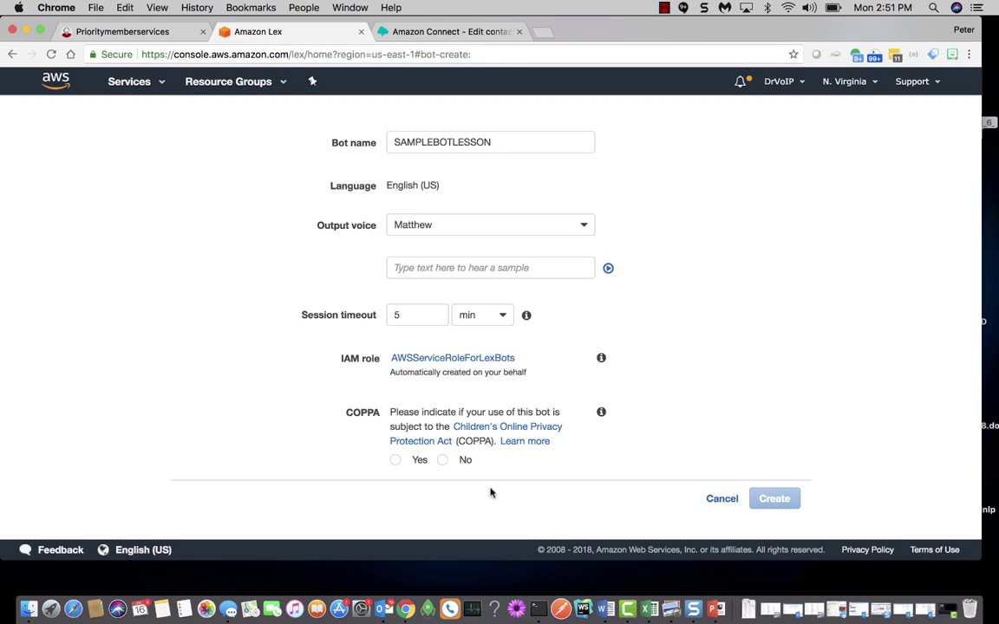
pyautogui.click(443, 461)
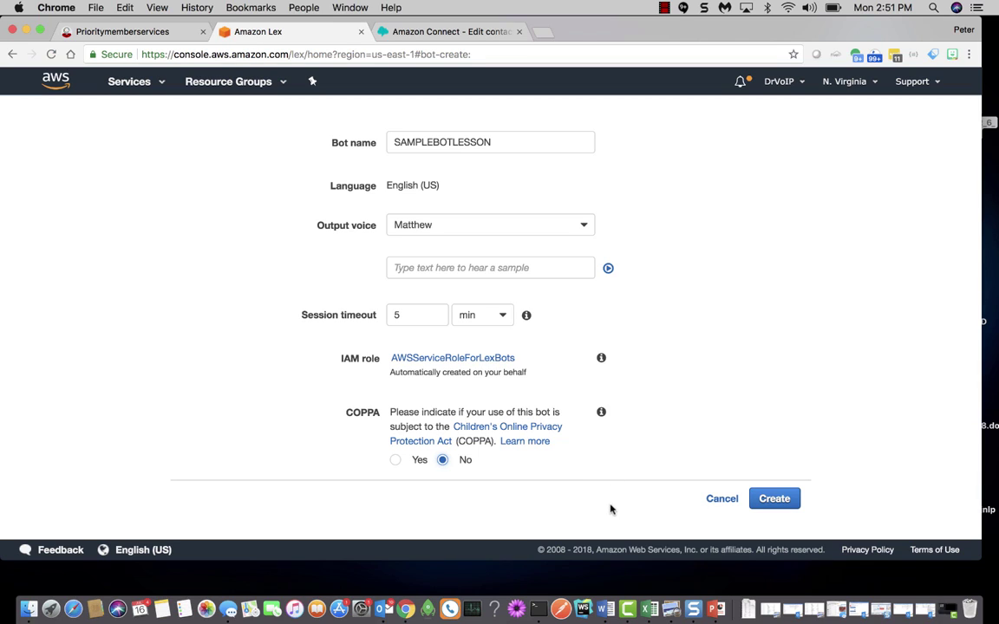
pyautogui.click(777, 500)
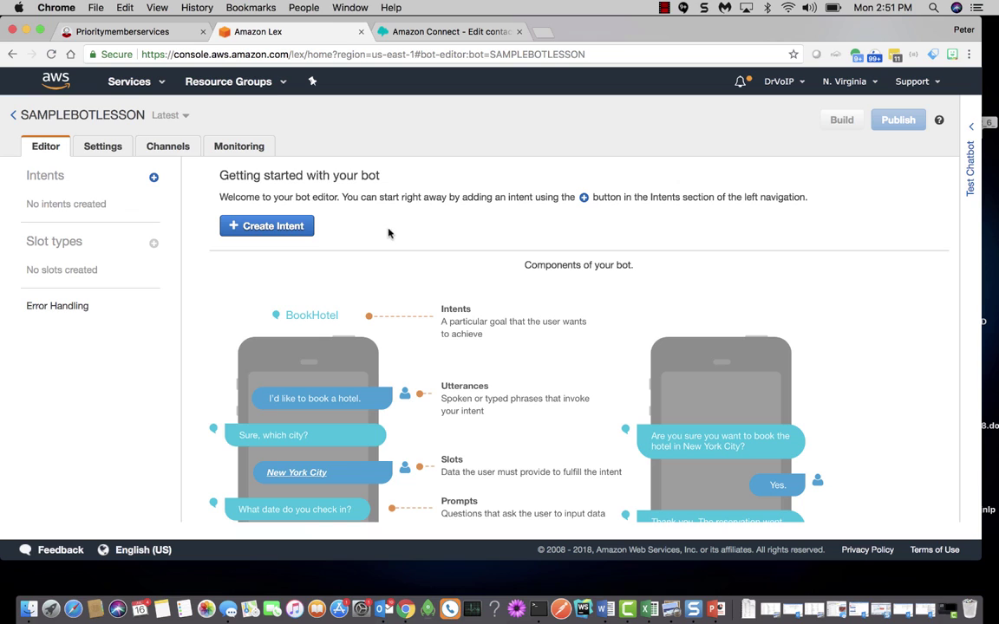
# Try to add a new intent named SALES to the bot.
pyautogui.click(286, 231)
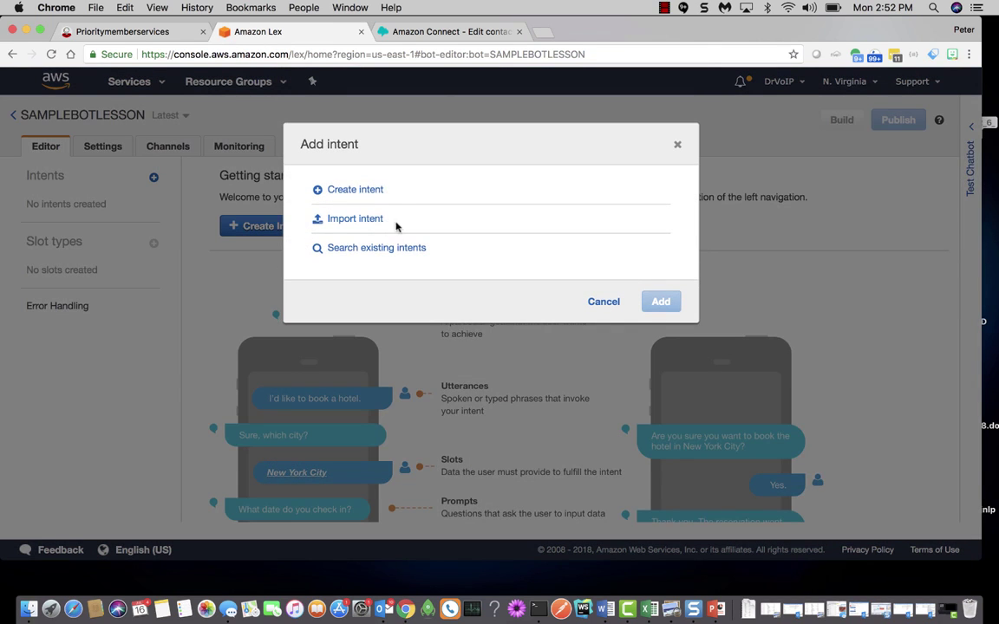
pyautogui.click(356, 190)
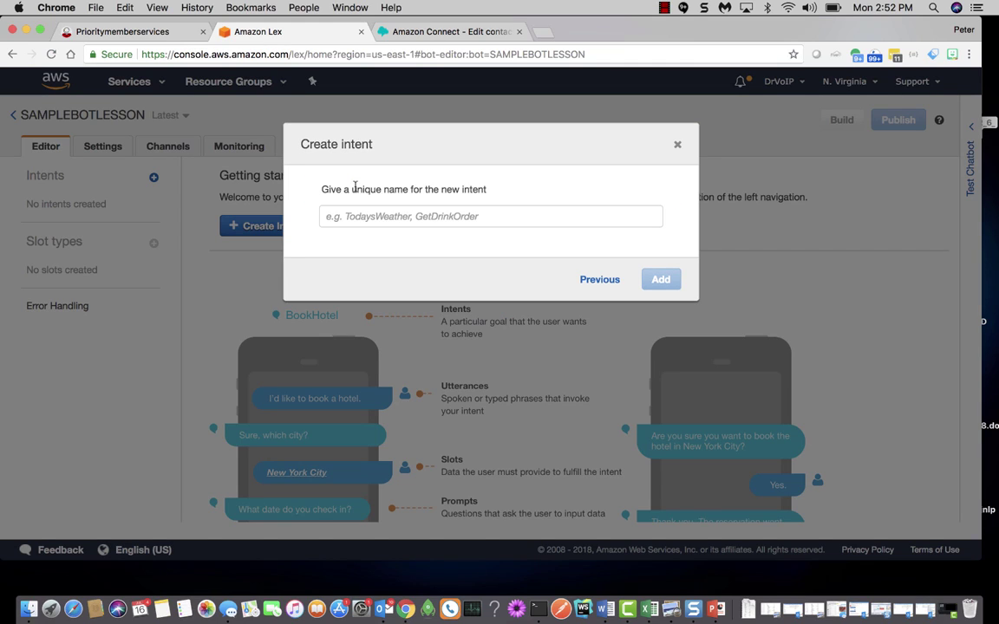
pyautogui.click(367, 216)
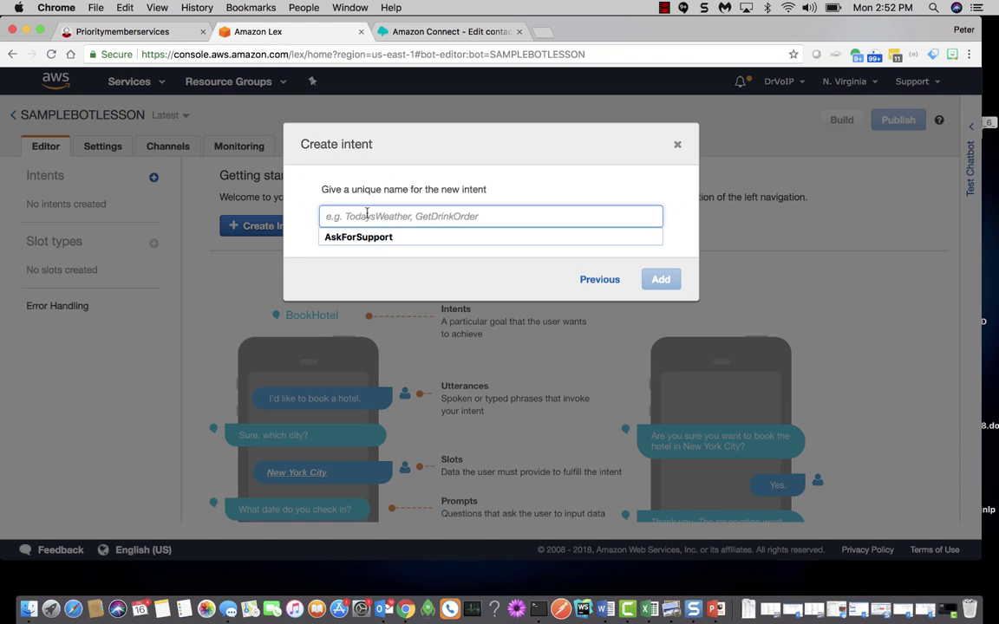
pyautogui.write('SALES')
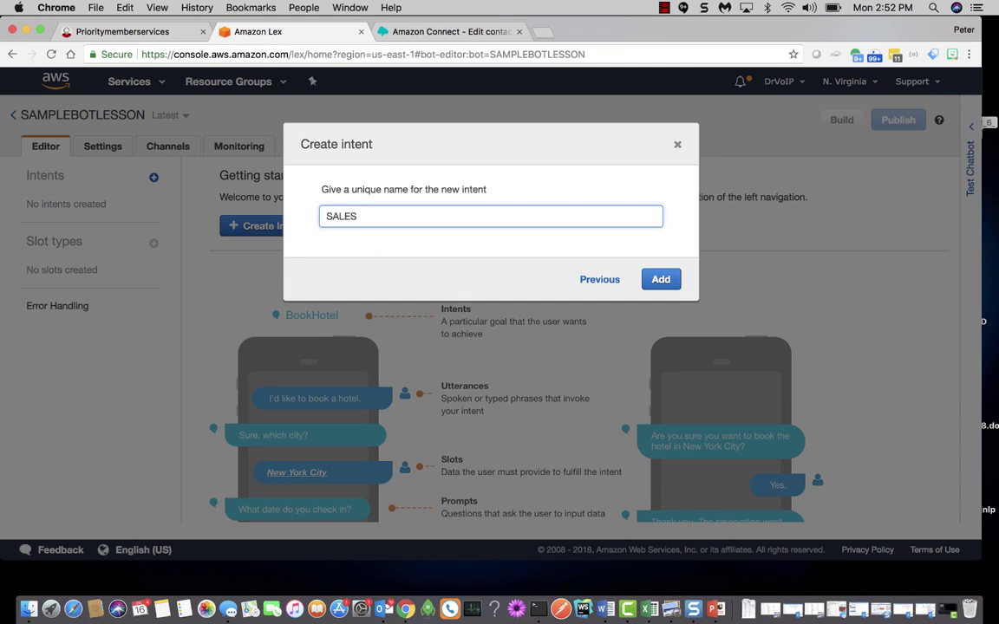
pyautogui.click(664, 280)
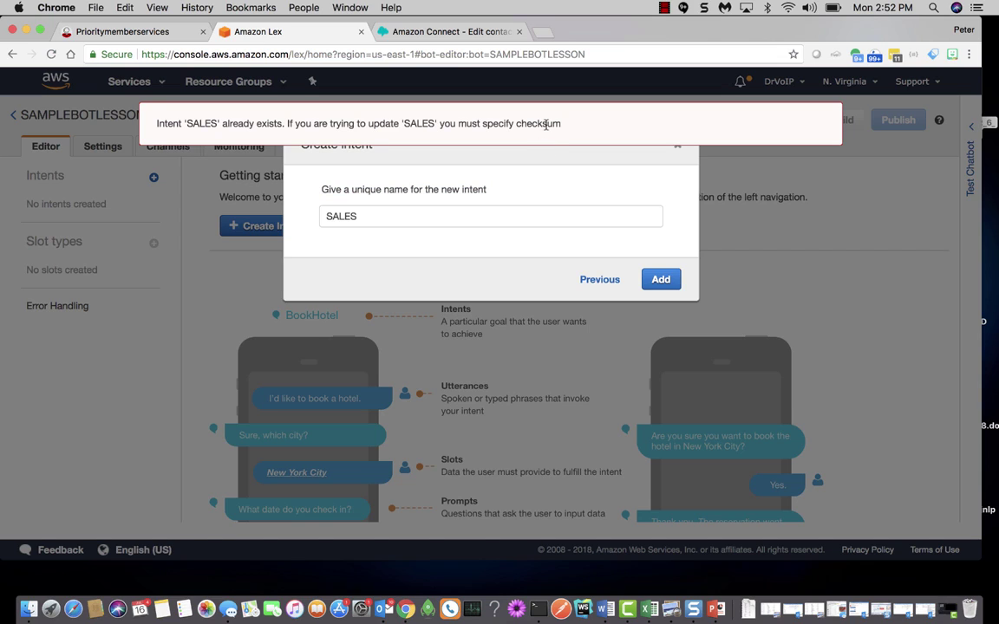
# Restart the custom intent creation and enter askForSale as the new intent's name.
pyautogui.click(596, 281)
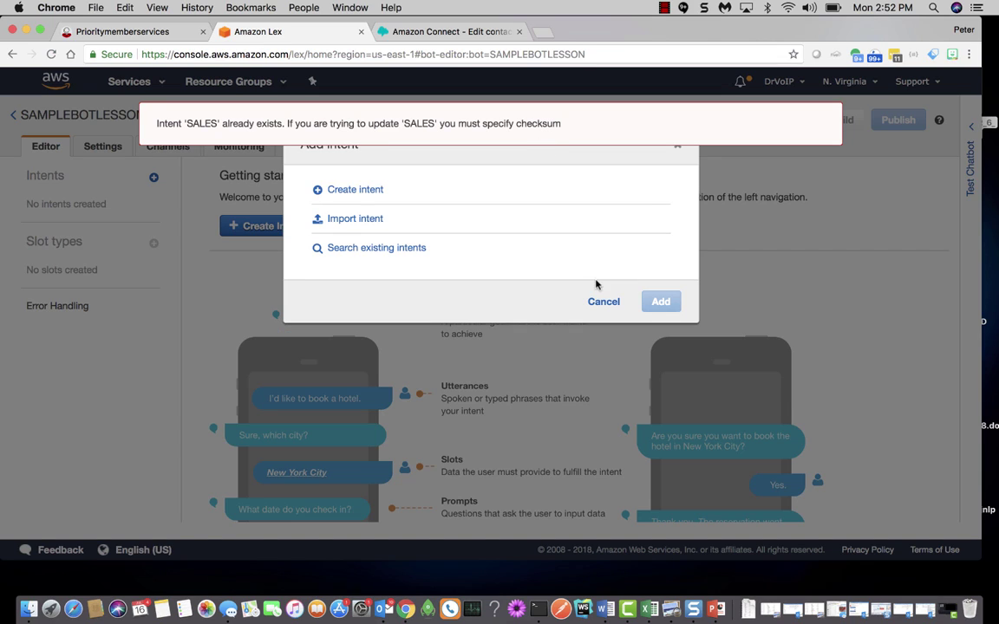
pyautogui.click(354, 190)
pyautogui.click(365, 217)
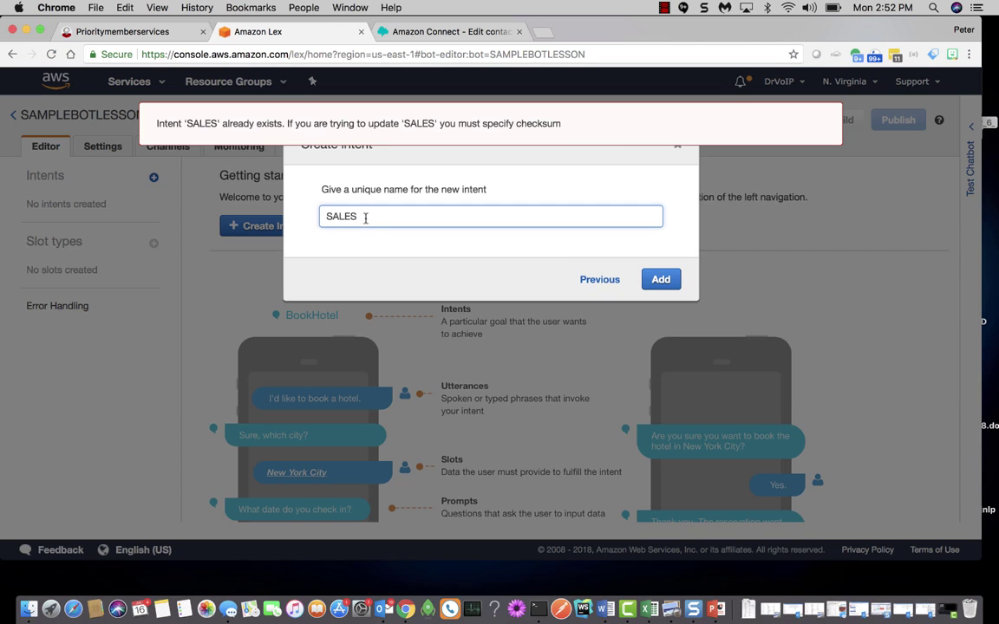
pyautogui.moveTo(365, 218); pyautogui.dragTo(283, 217)
pyautogui.write('ask')
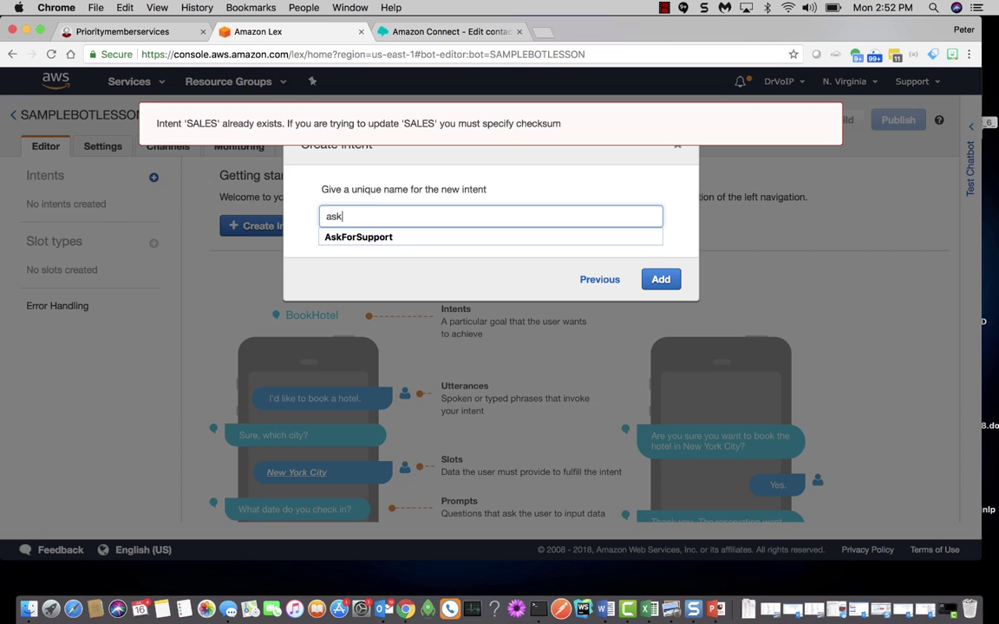
pyautogui.write('ForSale')
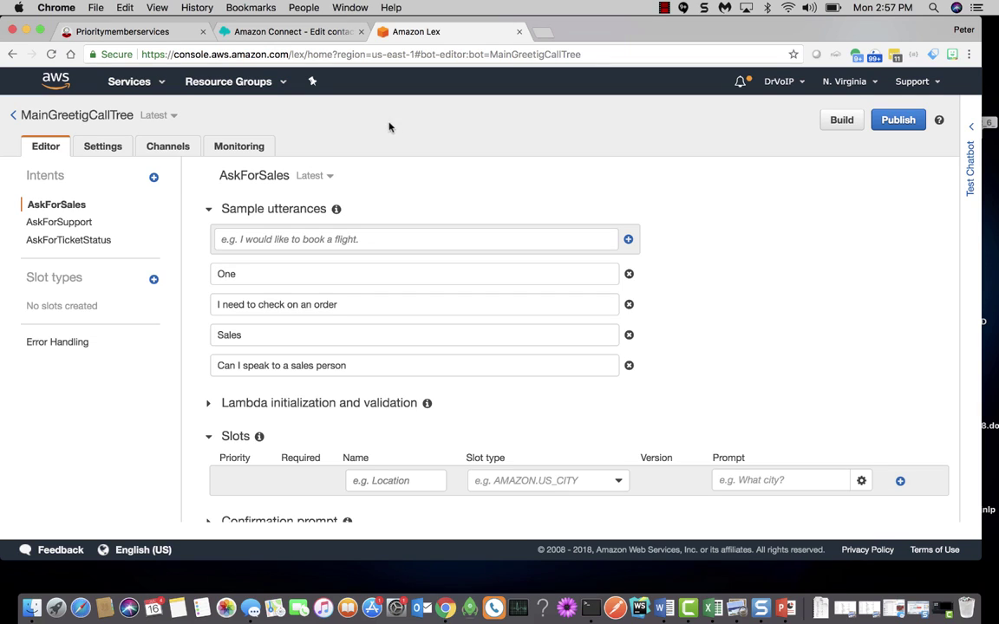
# Create a new intent named CheckTicketStatus in the MainGreetigCallTree bot.
pyautogui.moveTo(62, 212)
pyautogui.click(154, 178)
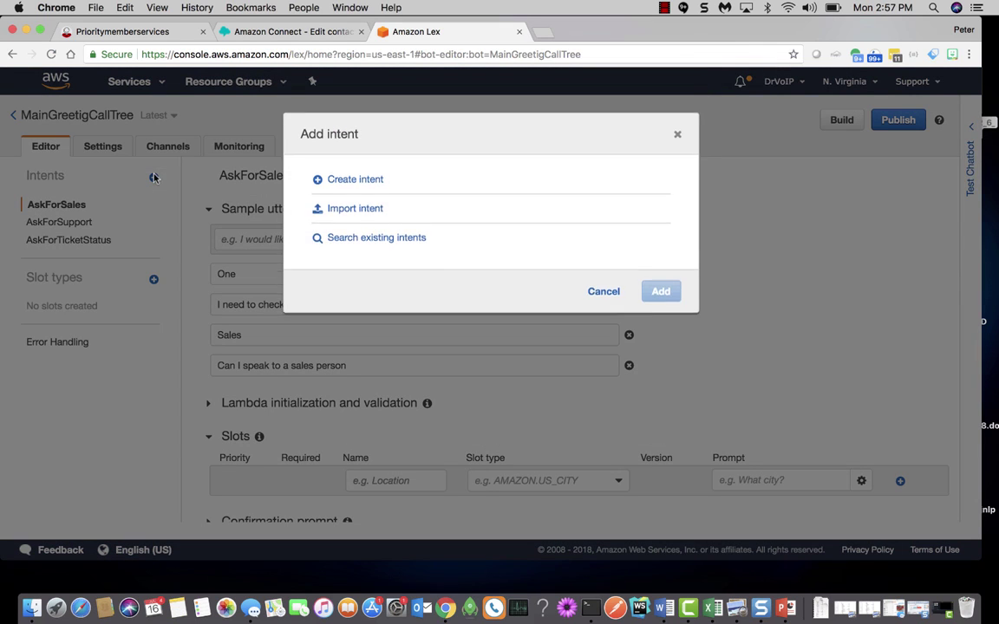
pyautogui.click(363, 193)
pyautogui.click(376, 217)
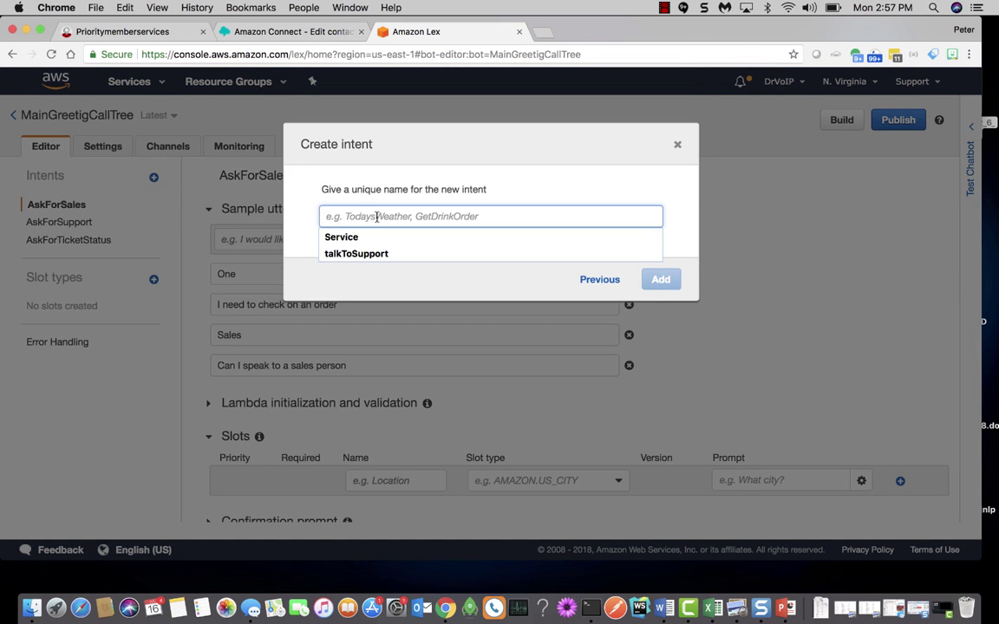
pyautogui.write('Che')
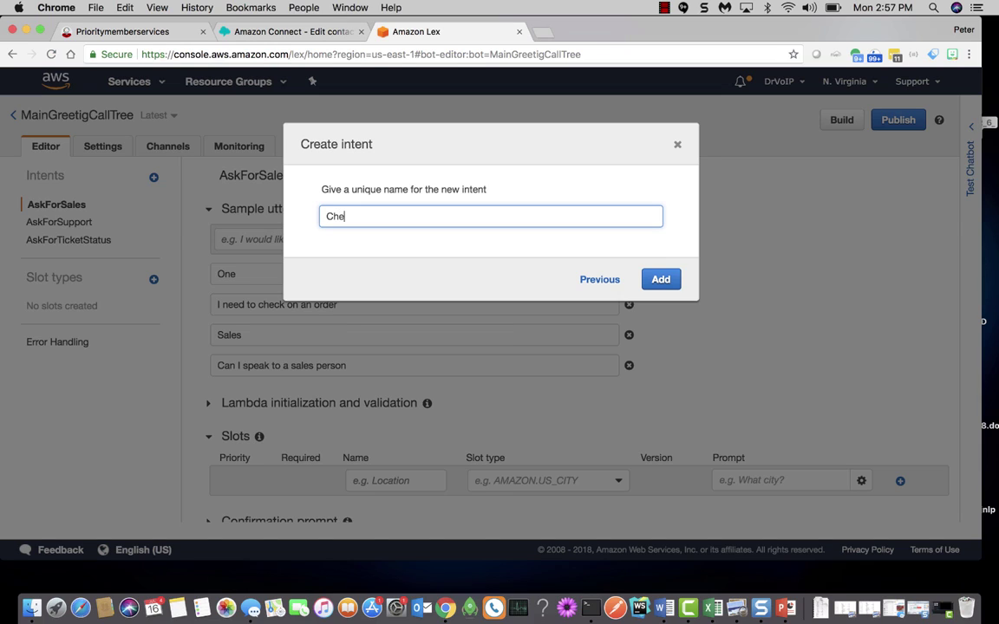
pyautogui.write('ckTicketStqa')
pyautogui.press('BackSpace')
pyautogui.write('atus')
pyautogui.click(663, 281)
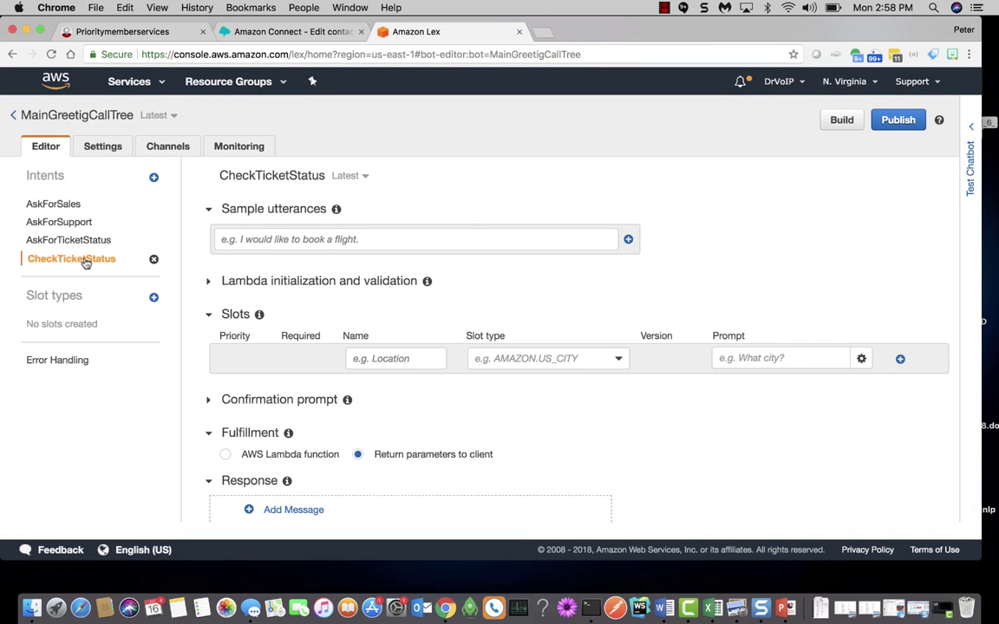
# Add the sample utterances "I have an existing ticket" and "What is the status of my ticket" to the CheckTicketStatus intent.
pyautogui.click(274, 239)
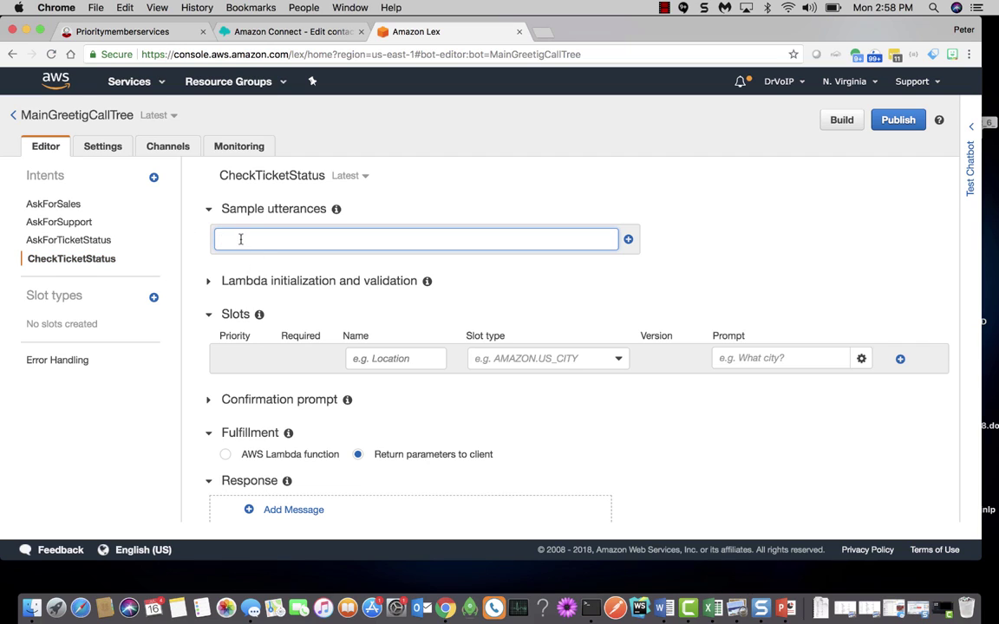
pyautogui.write('I have an existing ticket')
pyautogui.click(628, 239)
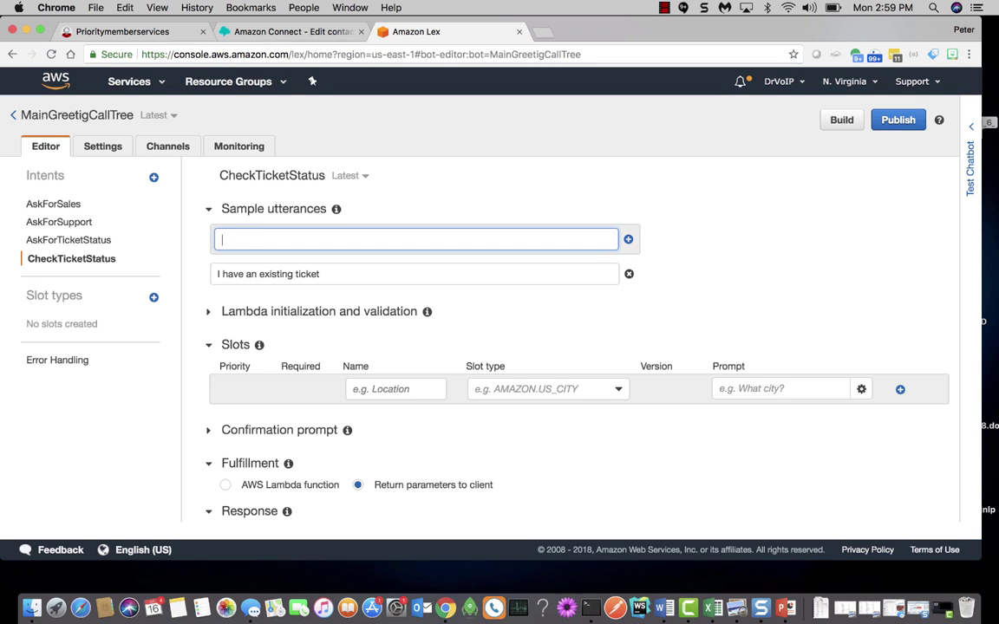
pyautogui.write('What is the status of m')
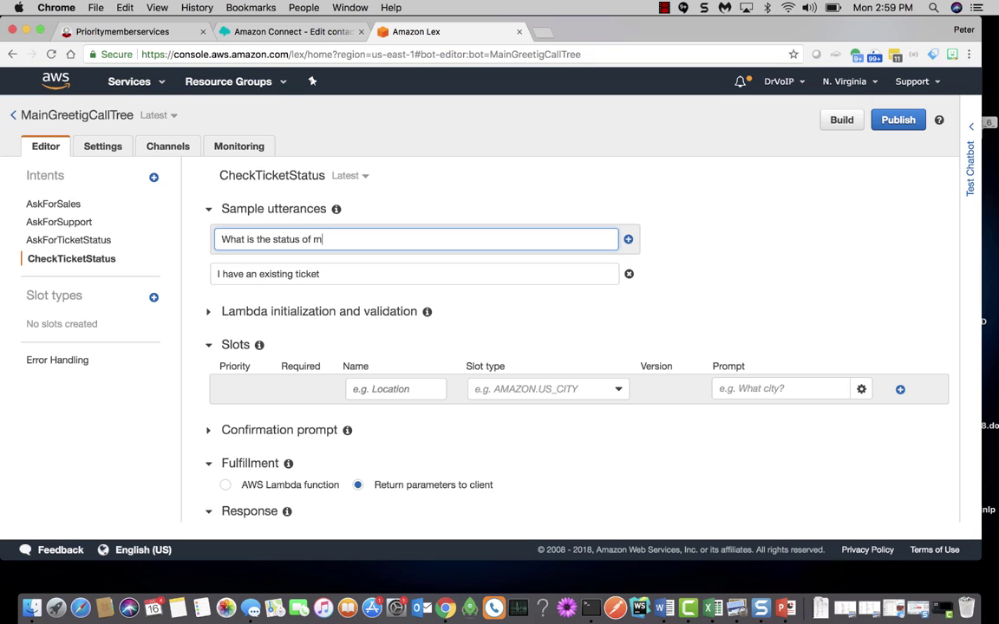
pyautogui.write('y ticket')
pyautogui.click(628, 240)
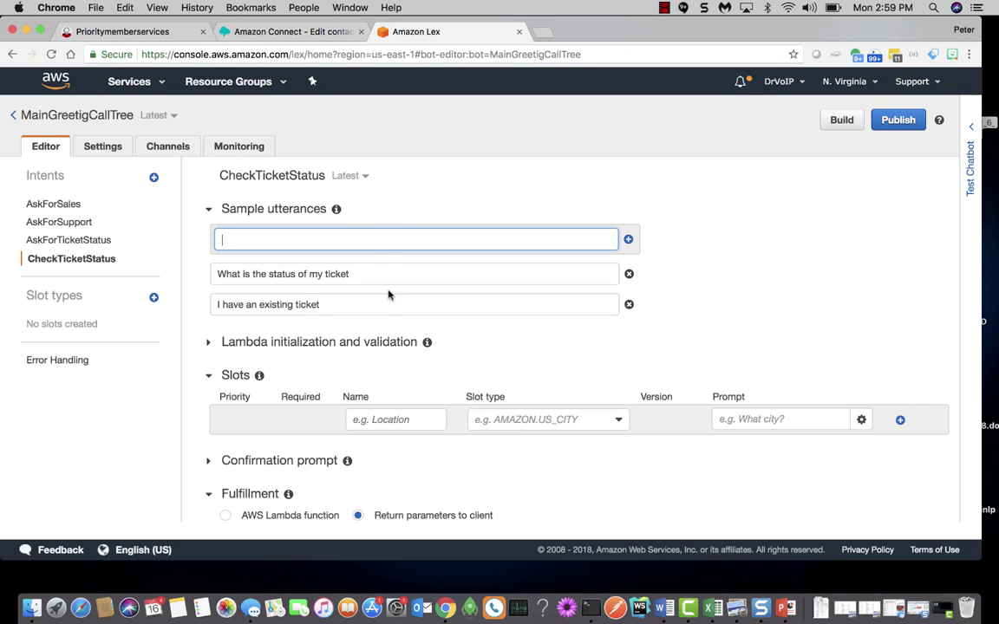
# Examine the CheckTicketStatus intent's utterances, slots, fulfillment and response sections, and glance at the bot's settings.
pyautogui.scroll(-1, 391, 305)
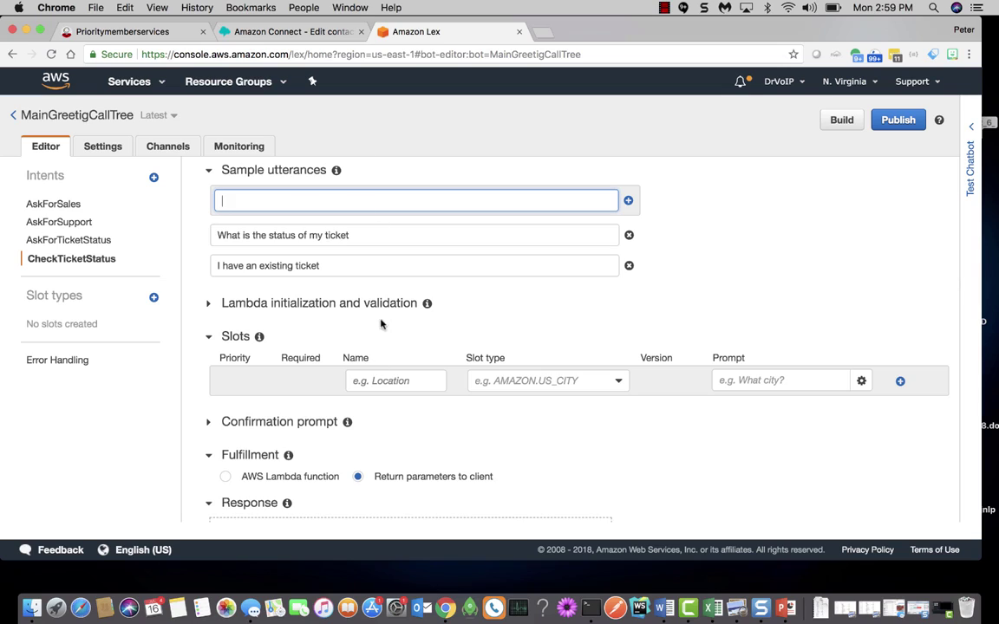
pyautogui.moveTo(60, 204)
pyautogui.moveTo(65, 230)
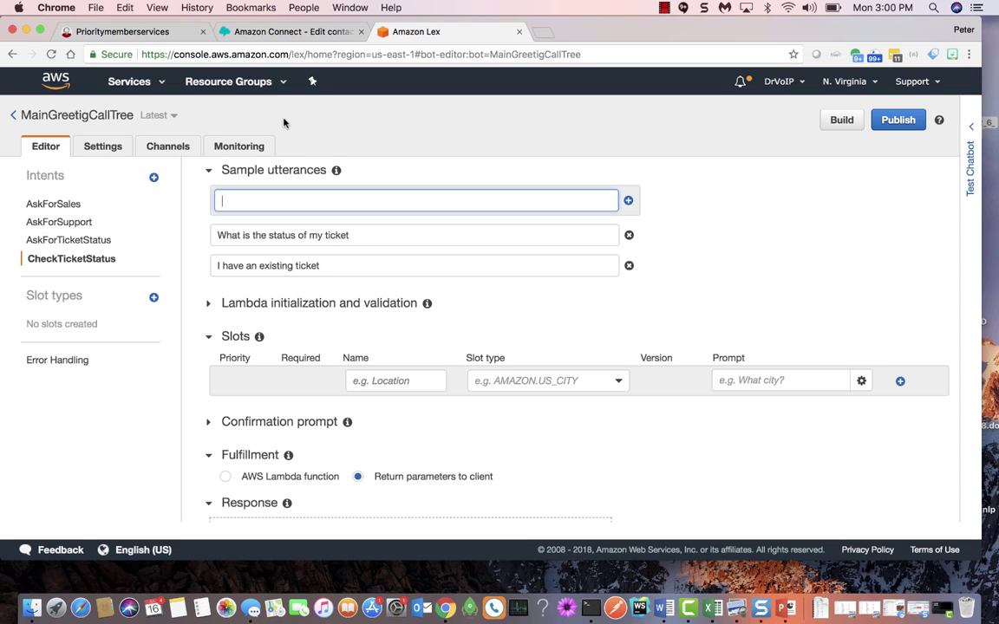
pyautogui.click(332, 130)
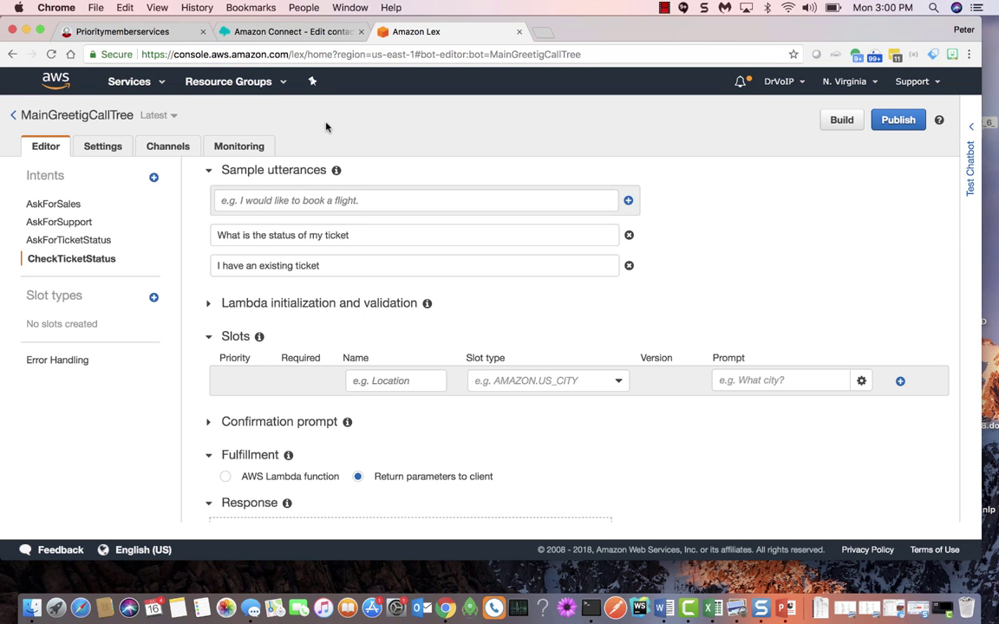
pyautogui.press('super+equal')
pyautogui.press('super+equal')
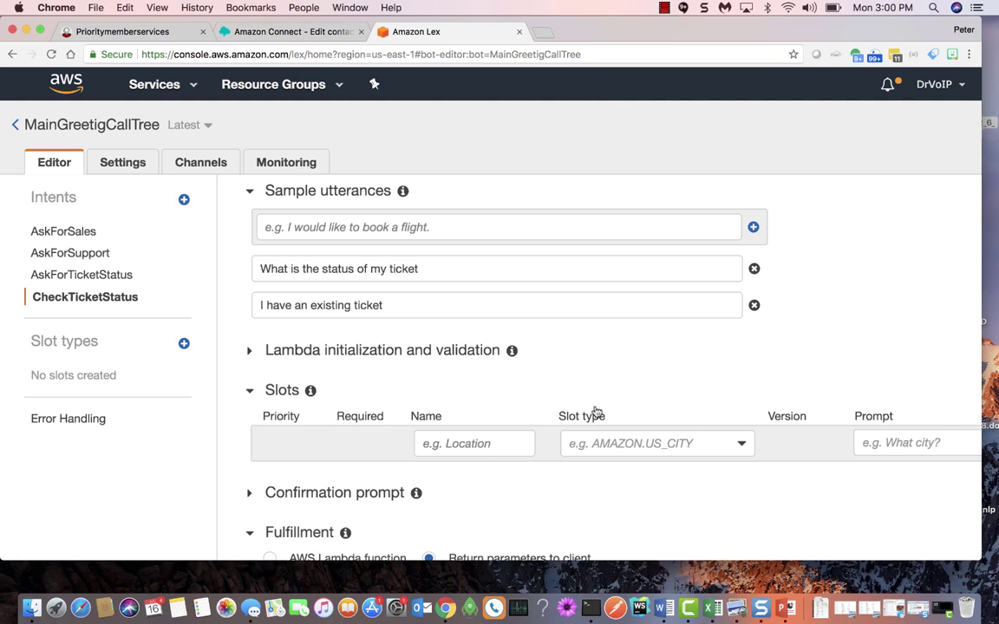
pyautogui.scroll(-6, 854, 320)
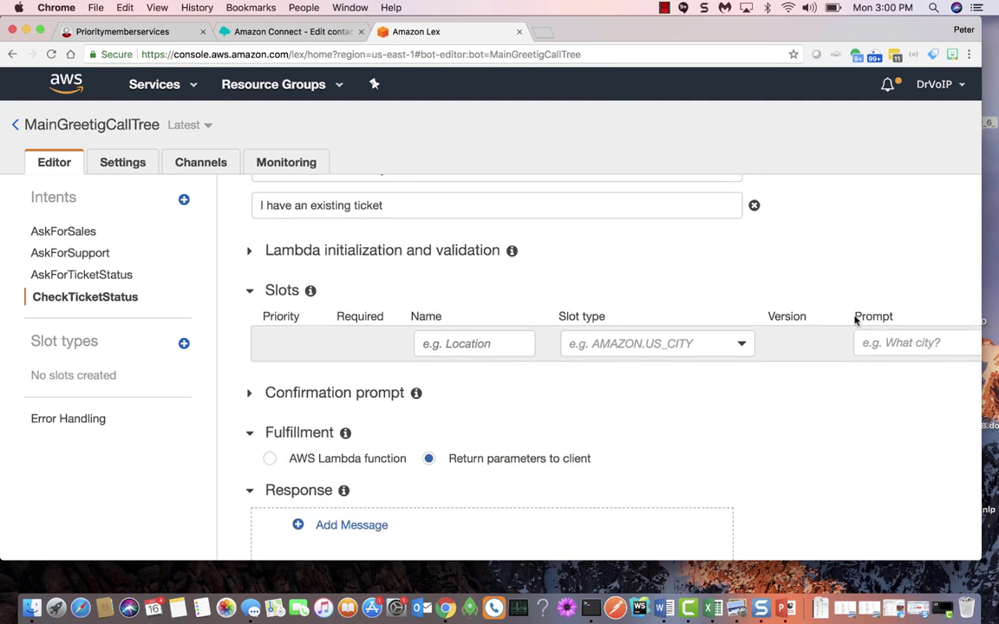
pyautogui.scroll(8, 854, 321)
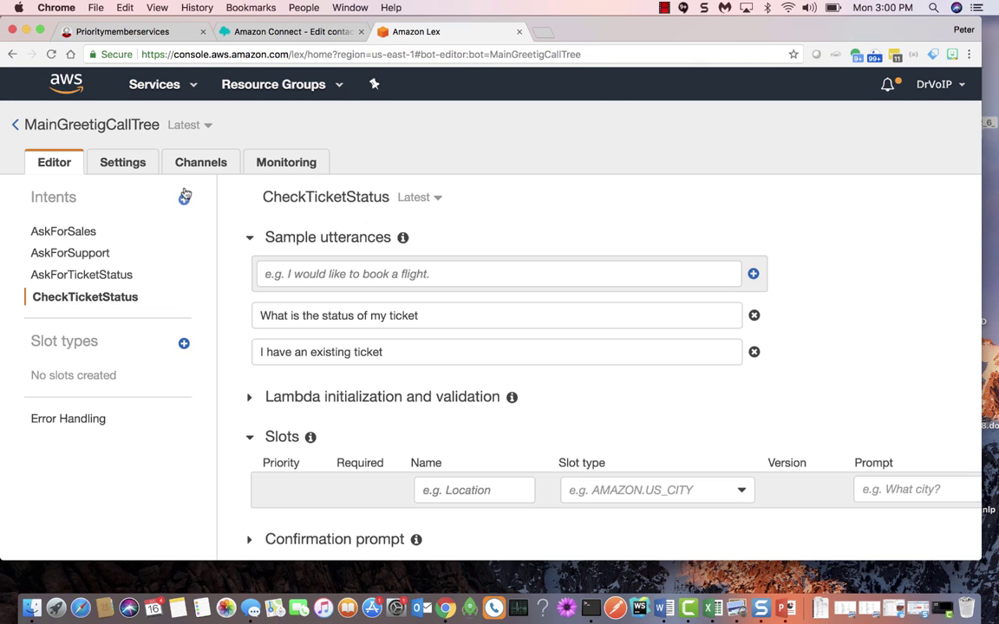
pyautogui.click(113, 164)
pyautogui.click(63, 163)
pyautogui.press('super+minus')
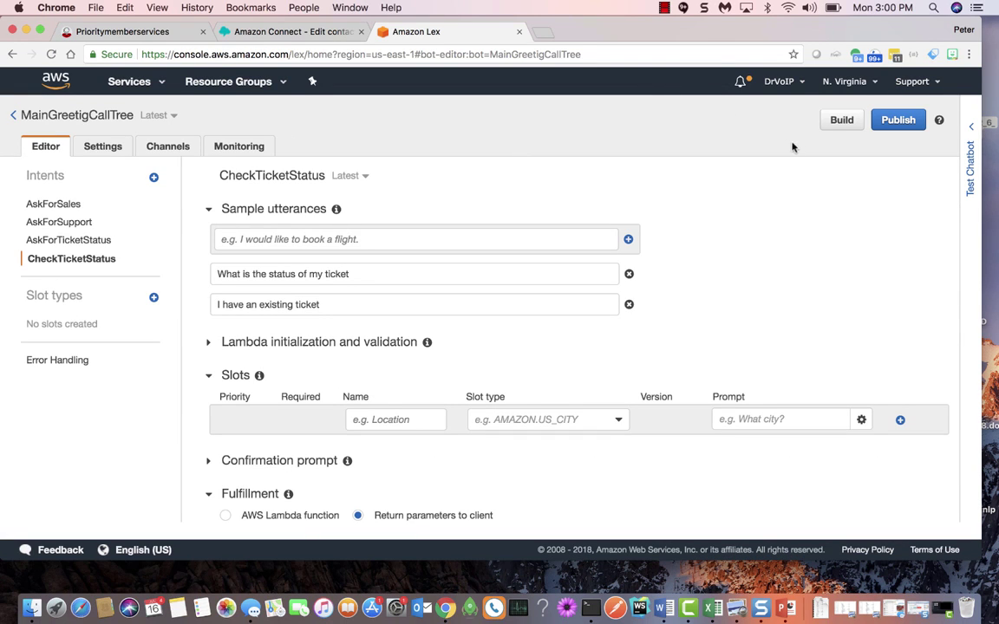
# Build the MainGreetigCallTree bot and dismiss the build notification.
pyautogui.click(840, 121)
pyautogui.click(659, 253)
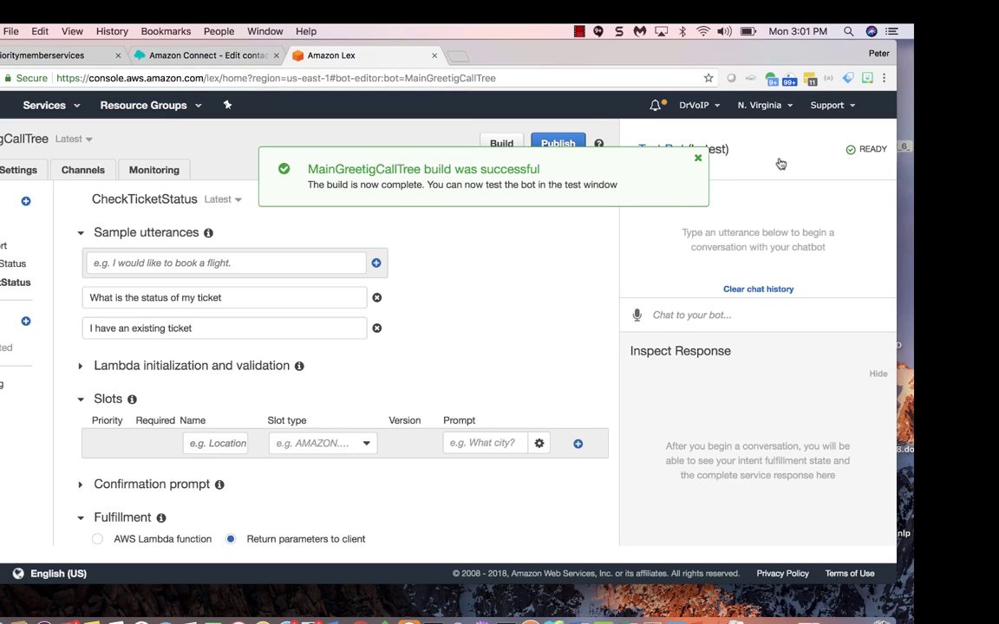
pyautogui.click(704, 147)
pyautogui.click(698, 158)
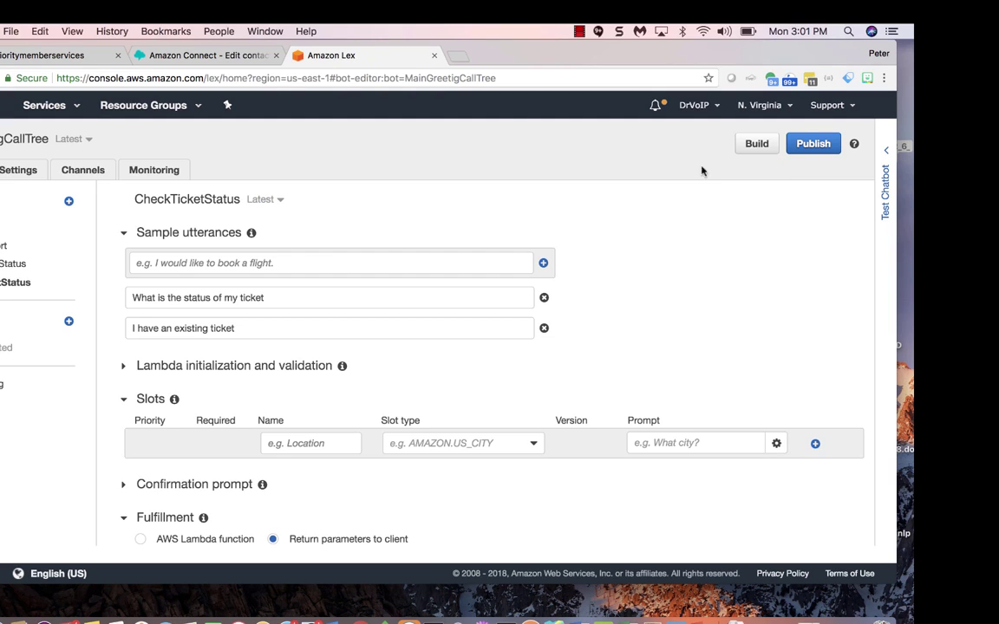
# Test the built bot by sending it the utterance "sales".
pyautogui.click(888, 203)
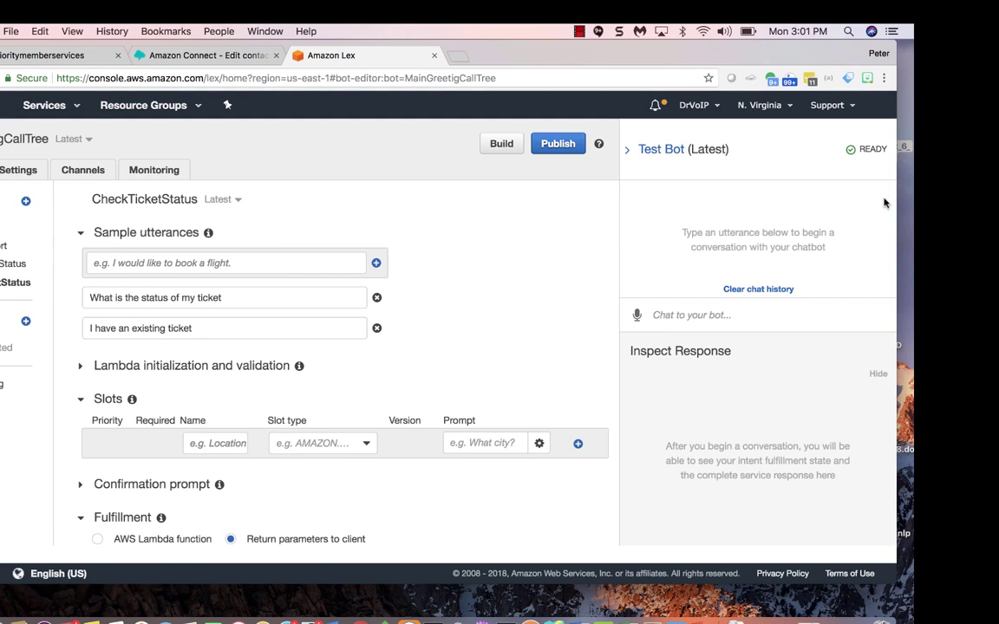
pyautogui.click(668, 316)
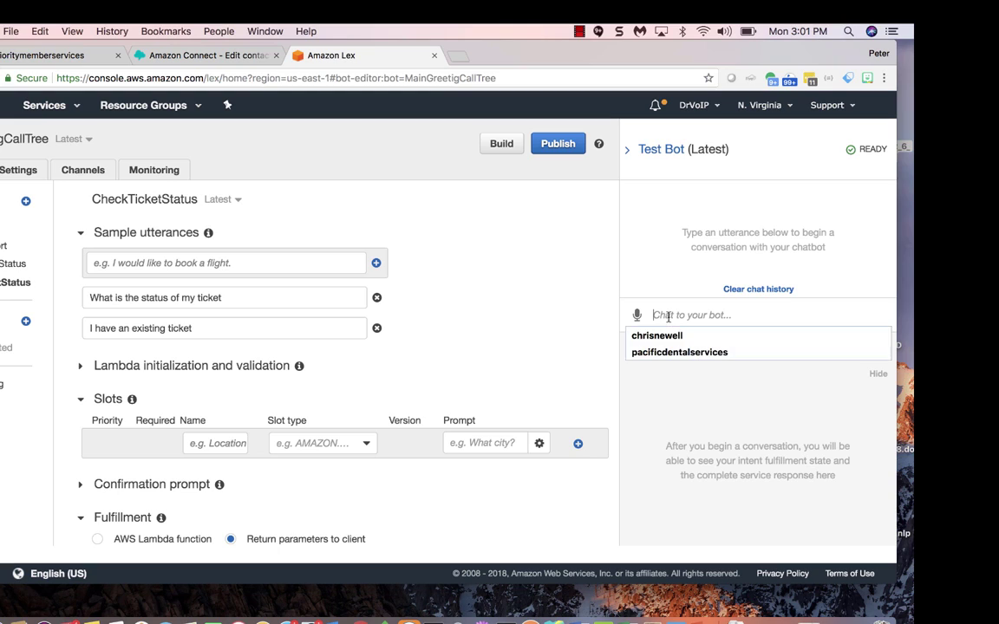
pyautogui.write('s')
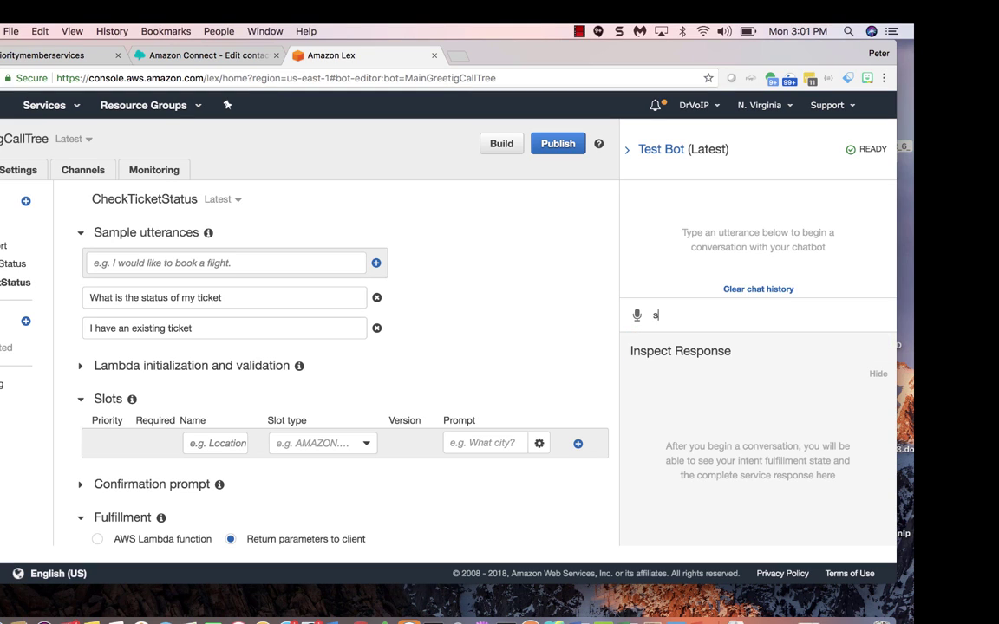
pyautogui.write('ales')
pyautogui.press('Return')
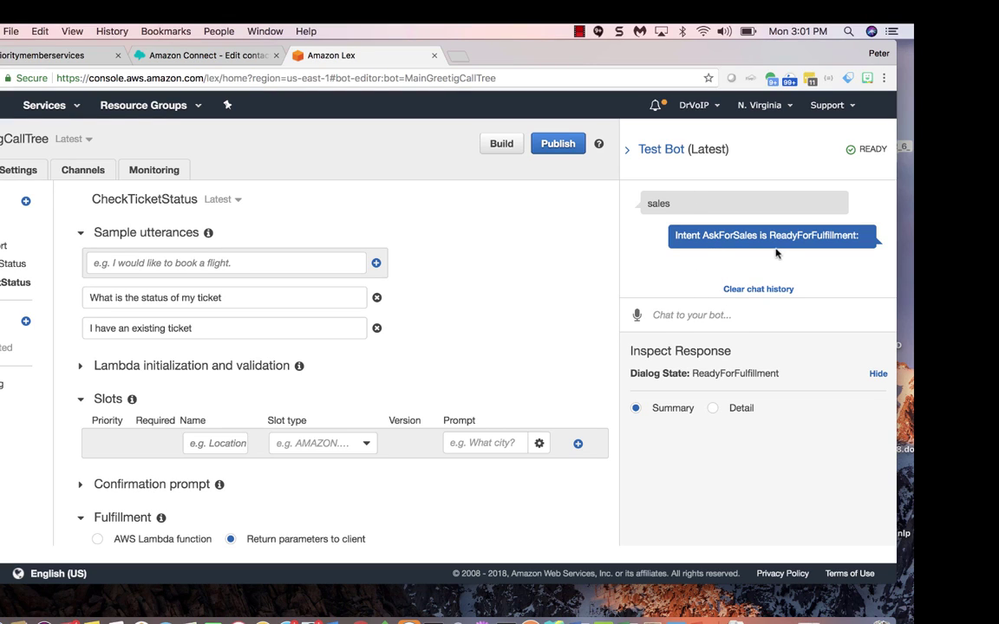
# Test the bot's ticket routing by sending it the utterance "I have a ticket".
pyautogui.click(681, 313)
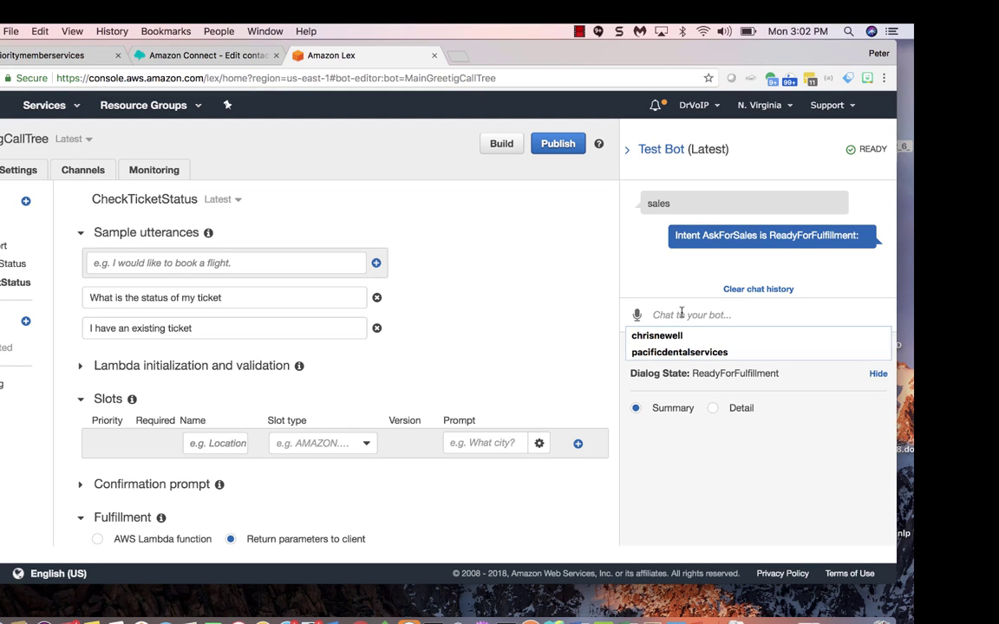
pyautogui.write('w')
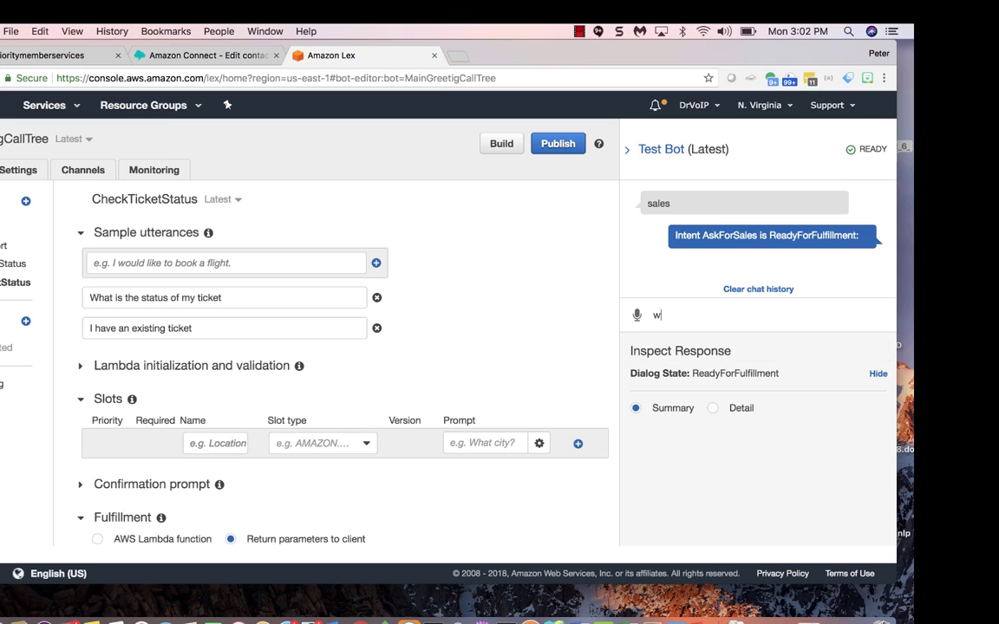
pyautogui.press('BackSpace')
pyautogui.write('I have a ticket')
pyautogui.press('Return')
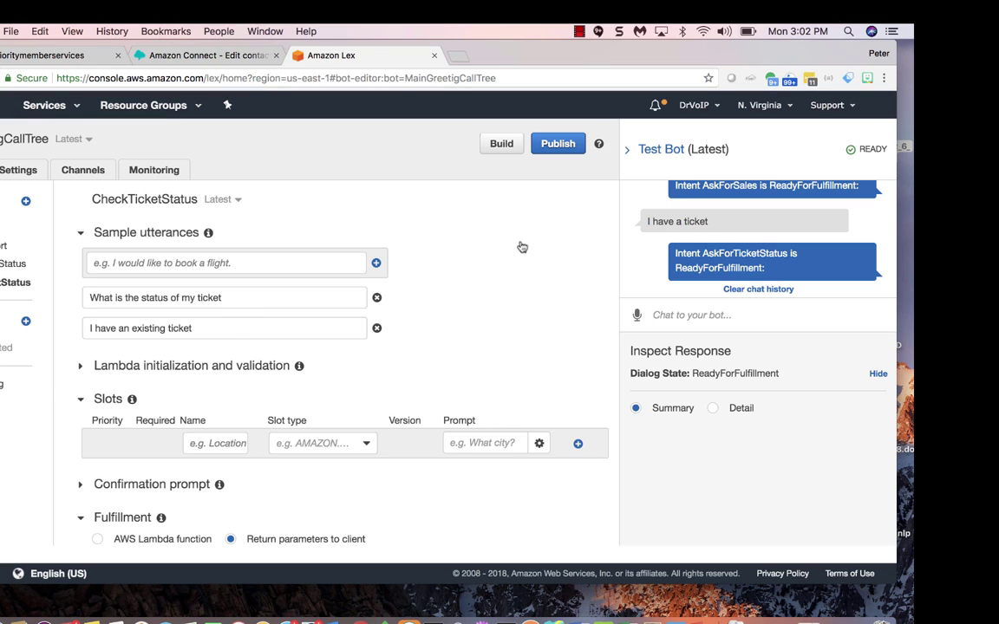
# Publish the MainGreetigCallTree bot under the alias MainGreetingDev and close the publishing dialog.
pyautogui.click(558, 145)
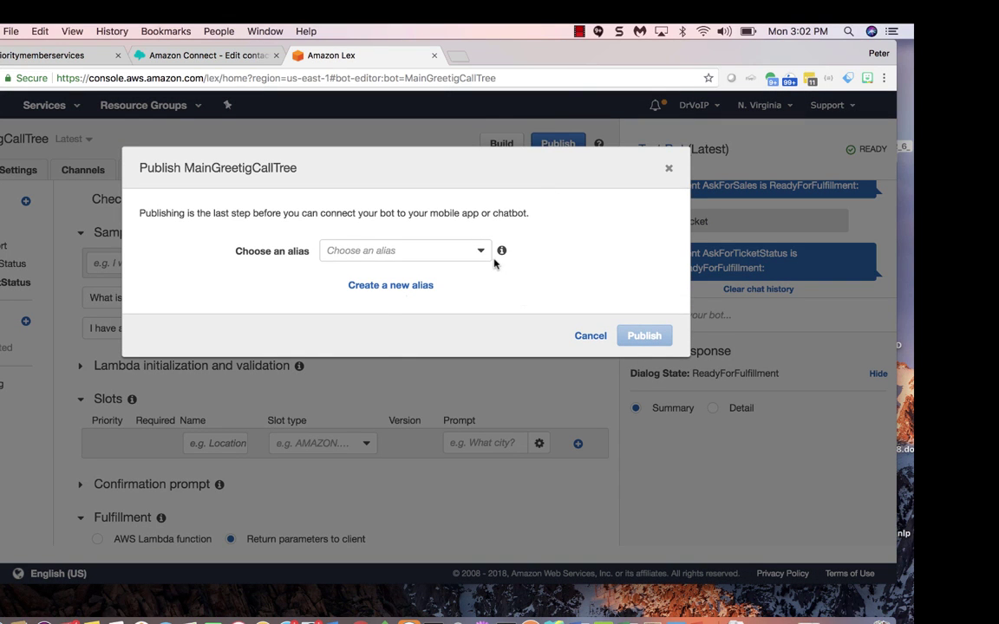
pyautogui.click(481, 251)
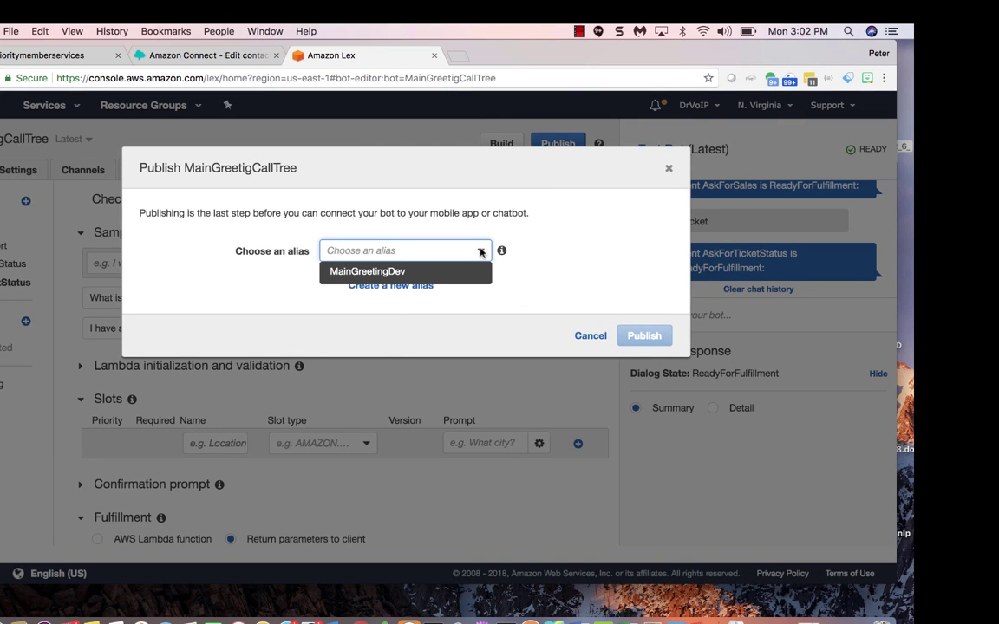
pyautogui.click(440, 274)
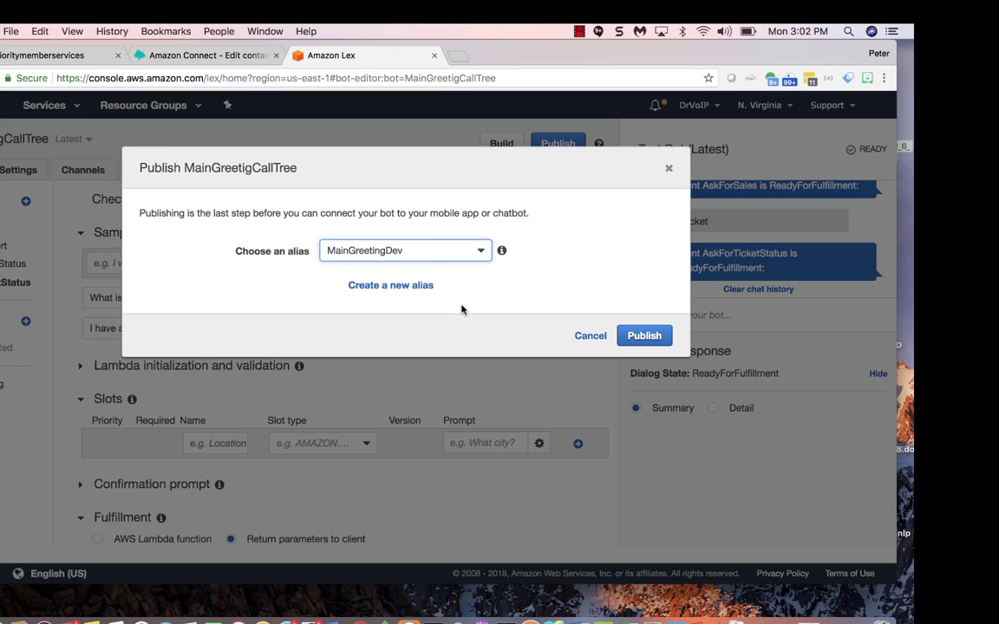
pyautogui.click(643, 336)
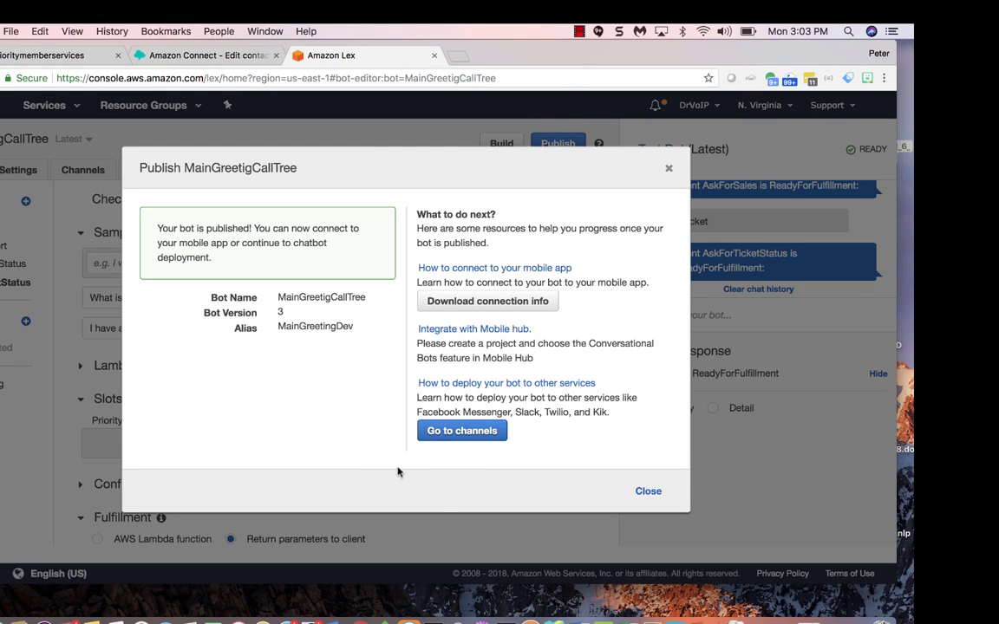
pyautogui.click(648, 492)
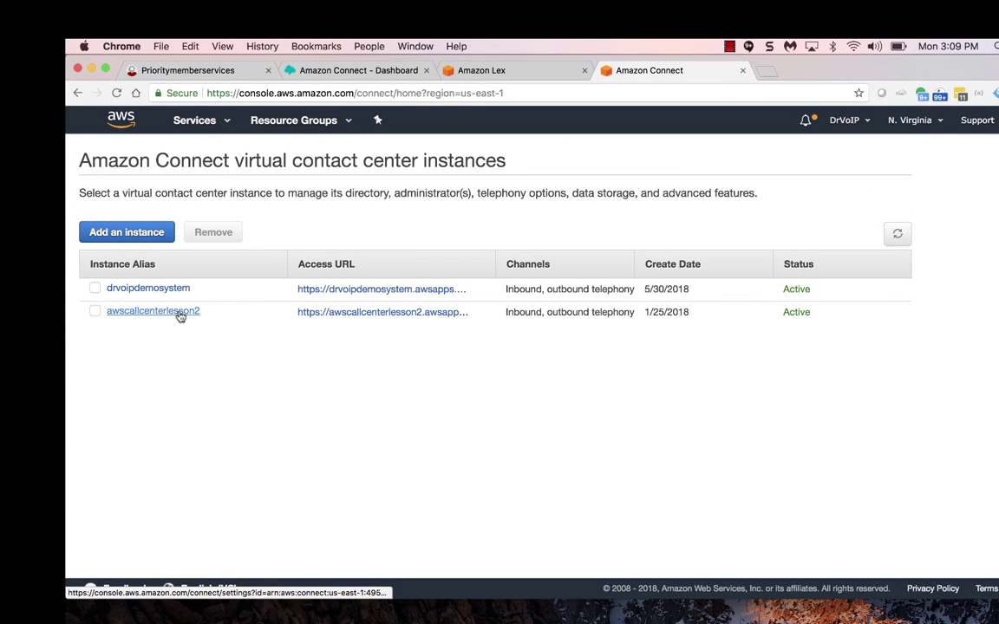
# Open the contact flow settings of the awscallcenterlesson2 instance in Amazon Connect.
pyautogui.click(179, 314)
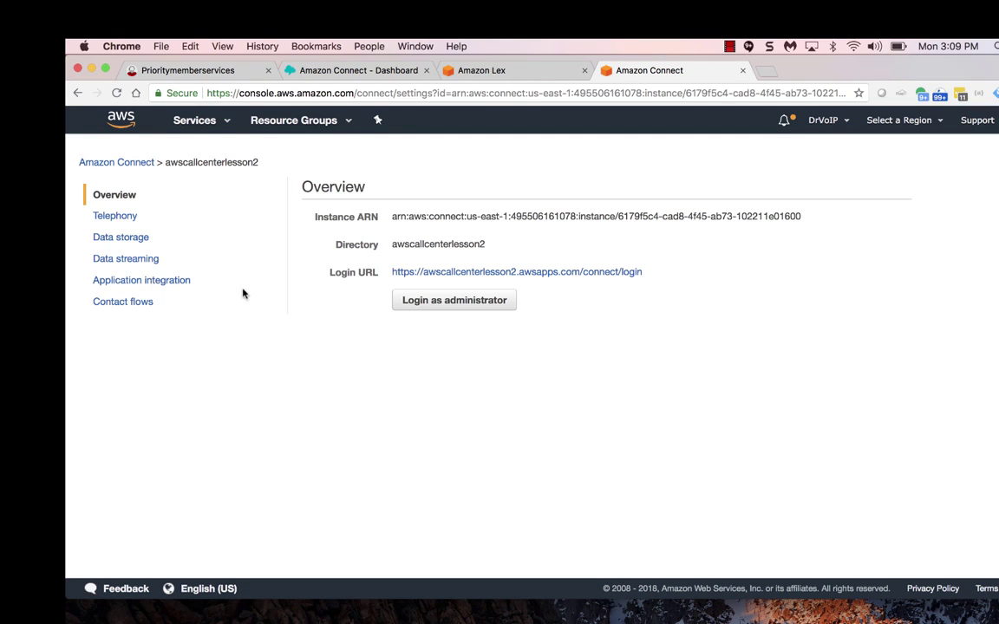
pyautogui.click(135, 302)
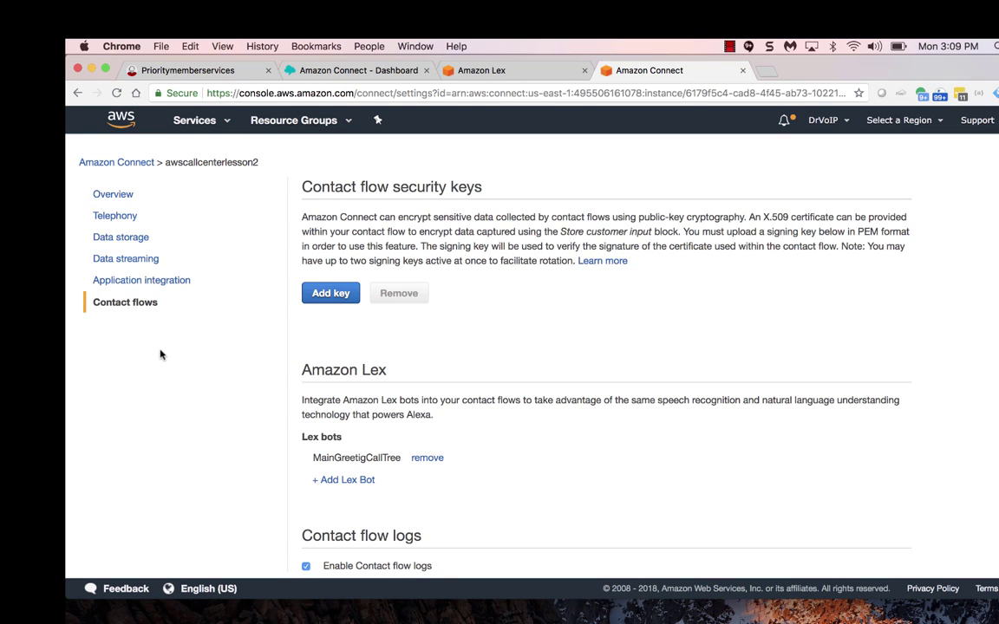
# View the Lex bots available to add to the instance, without choosing one.
pyautogui.click(363, 485)
pyautogui.click(394, 482)
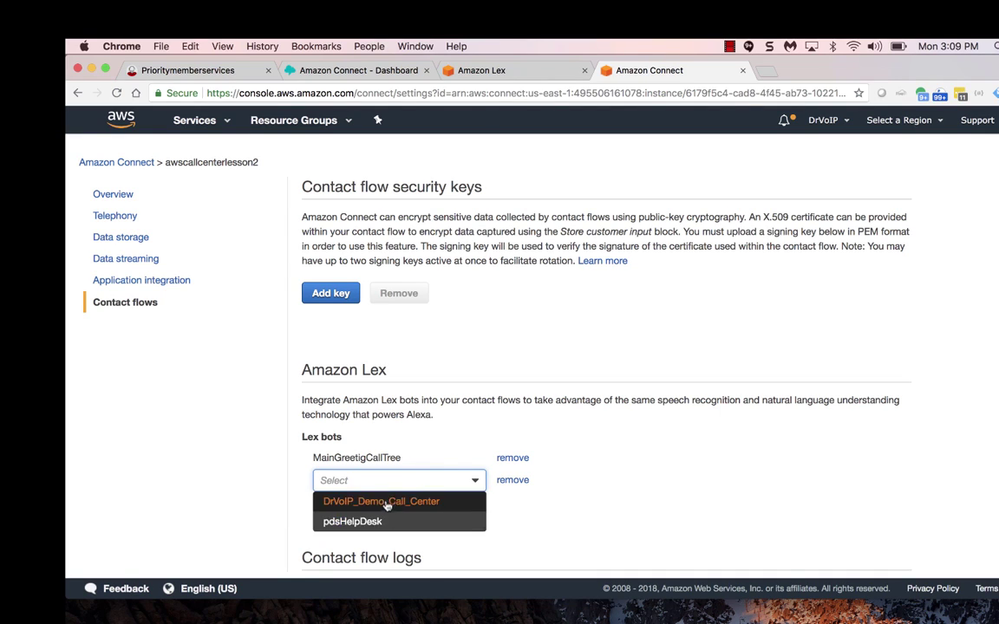
pyautogui.click(407, 446)
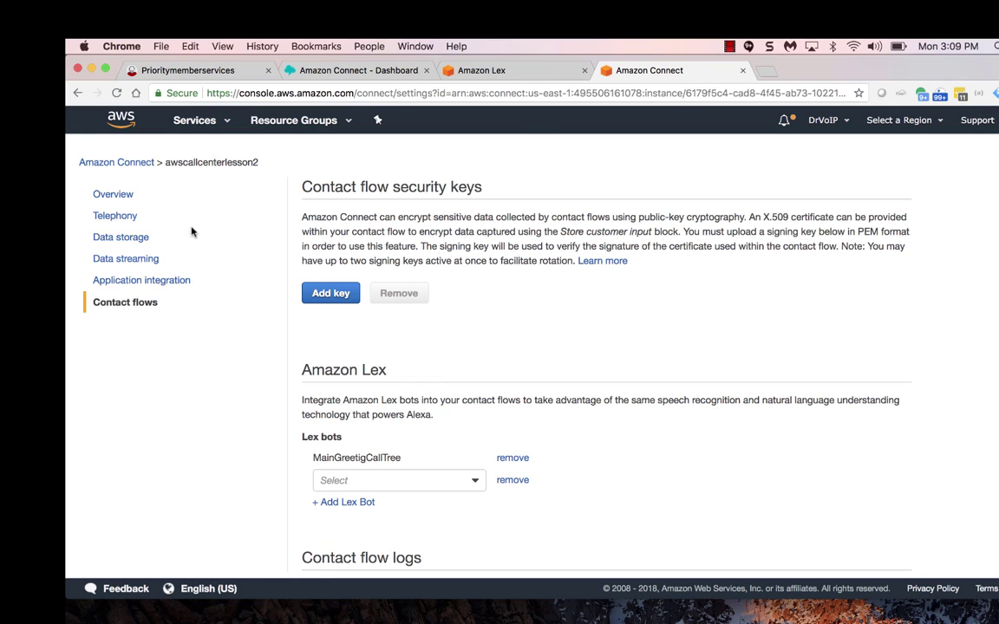
# Open the contact flow Step 2 Main Greeting_withLex from the Amazon Connect dashboard's routing section.
pyautogui.click(382, 70)
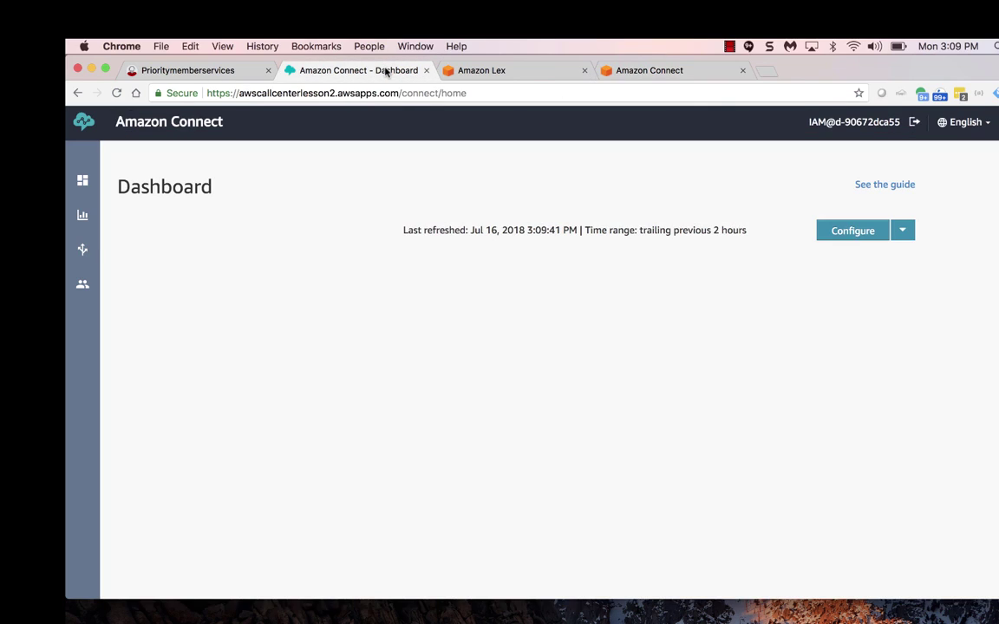
pyautogui.moveTo(87, 249)
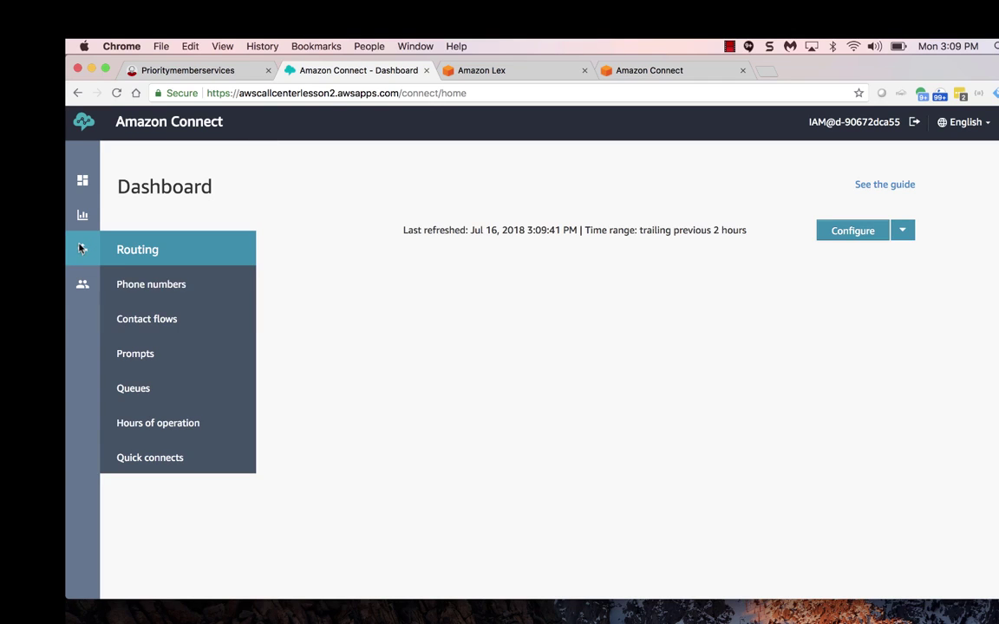
pyautogui.click(158, 327)
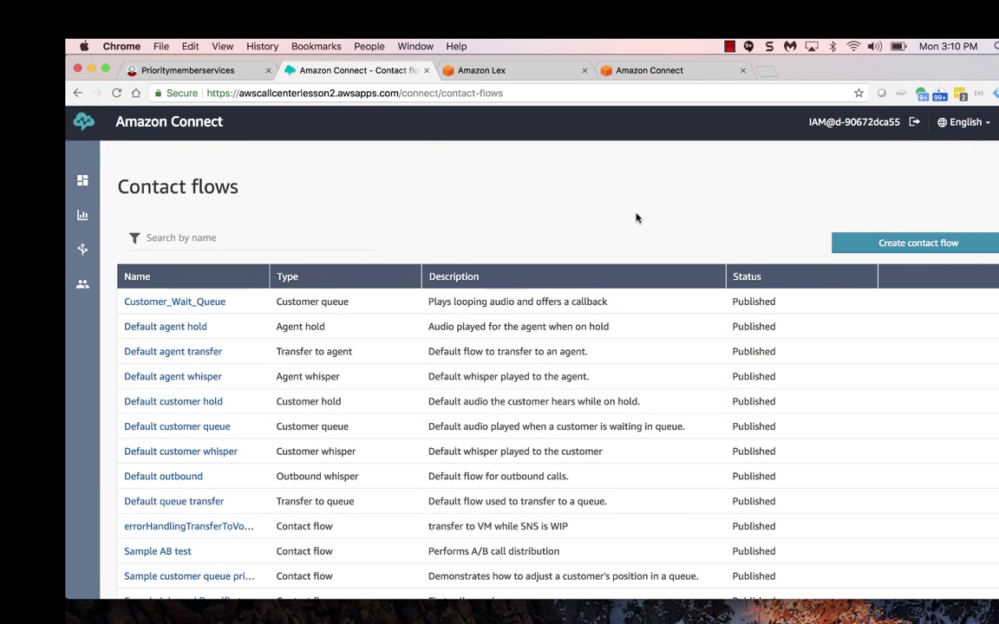
pyautogui.scroll(-1, 636, 217)
pyautogui.scroll(-10, 635, 218)
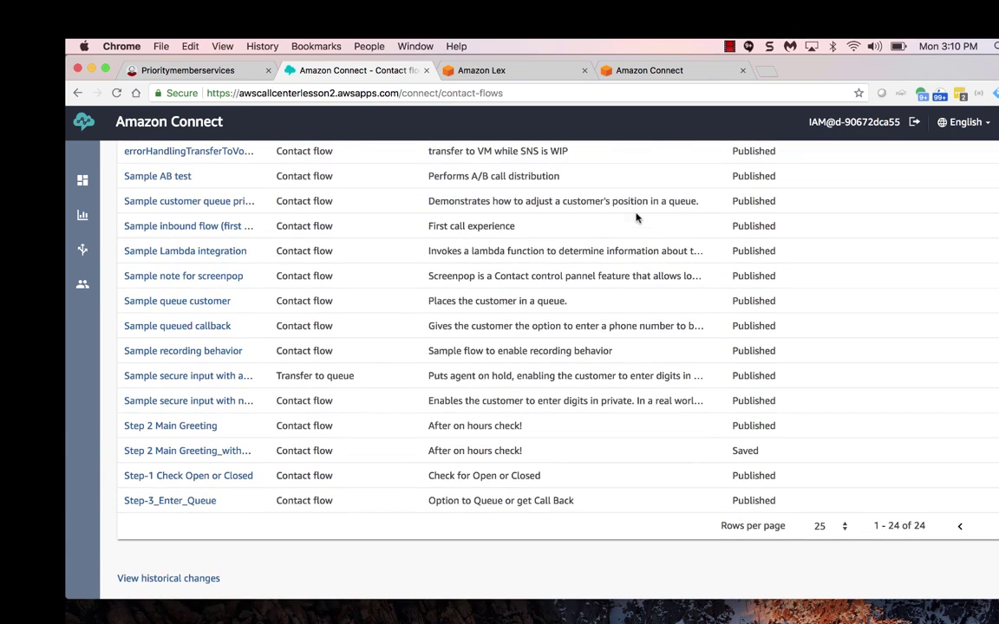
pyautogui.click(207, 457)
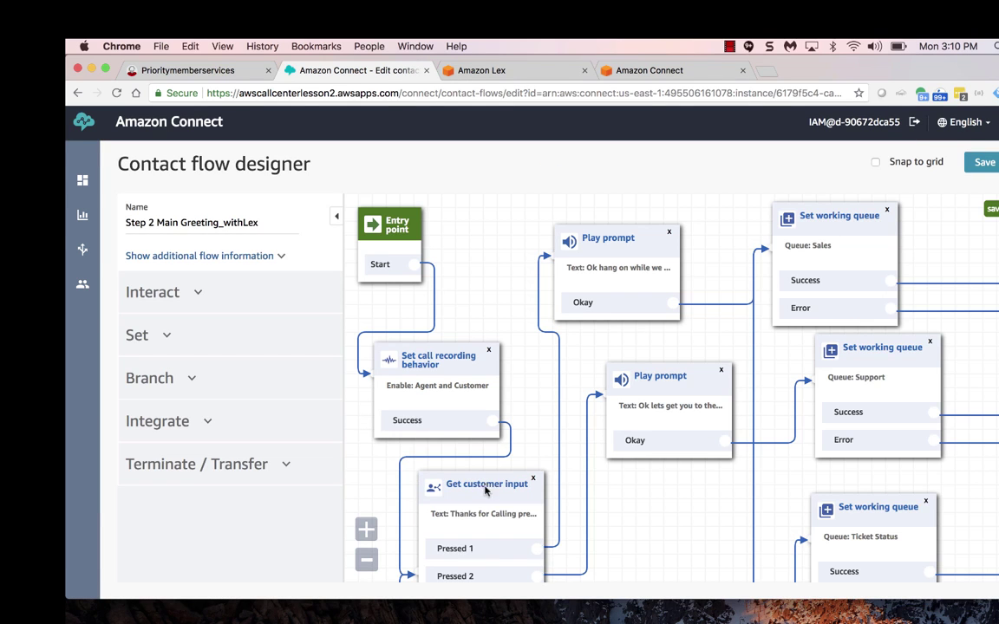
# Open the settings of the Get customer input block and resize its prompt text box to review the greeting.
pyautogui.click(486, 487)
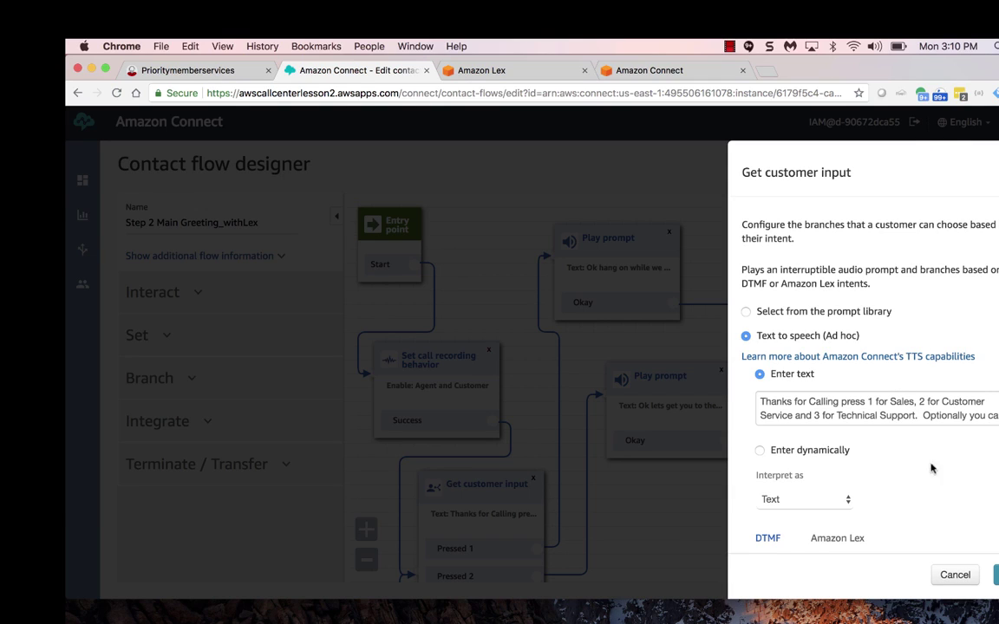
pyautogui.moveTo(998, 423)
pyautogui.mouseDown()
pyautogui.moveTo(984, 461)
pyautogui.moveTo(998, 434)
pyautogui.mouseUp()
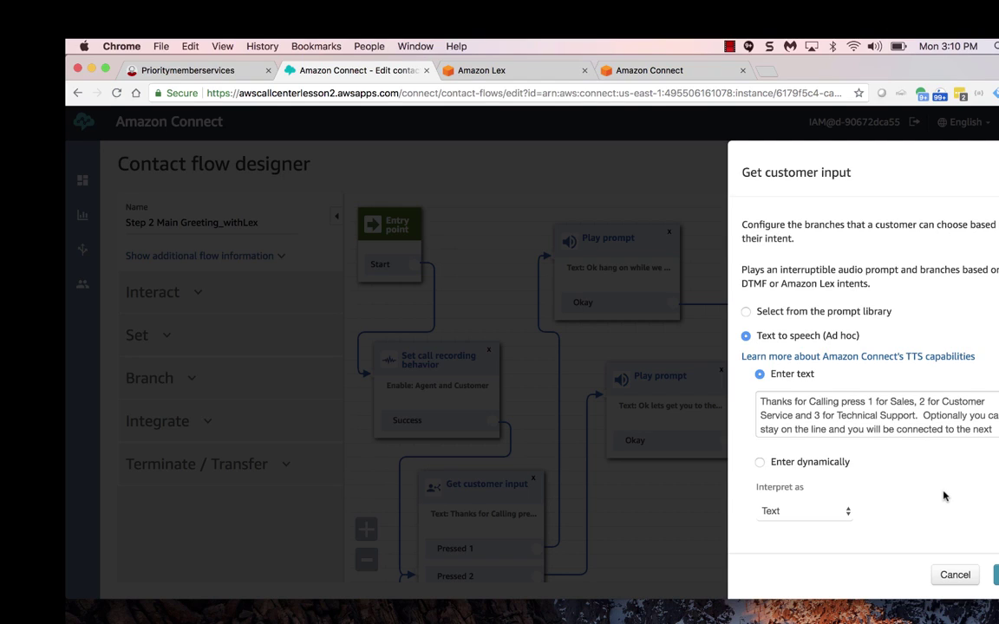
pyautogui.moveTo(997, 436); pyautogui.dragTo(824, 409)
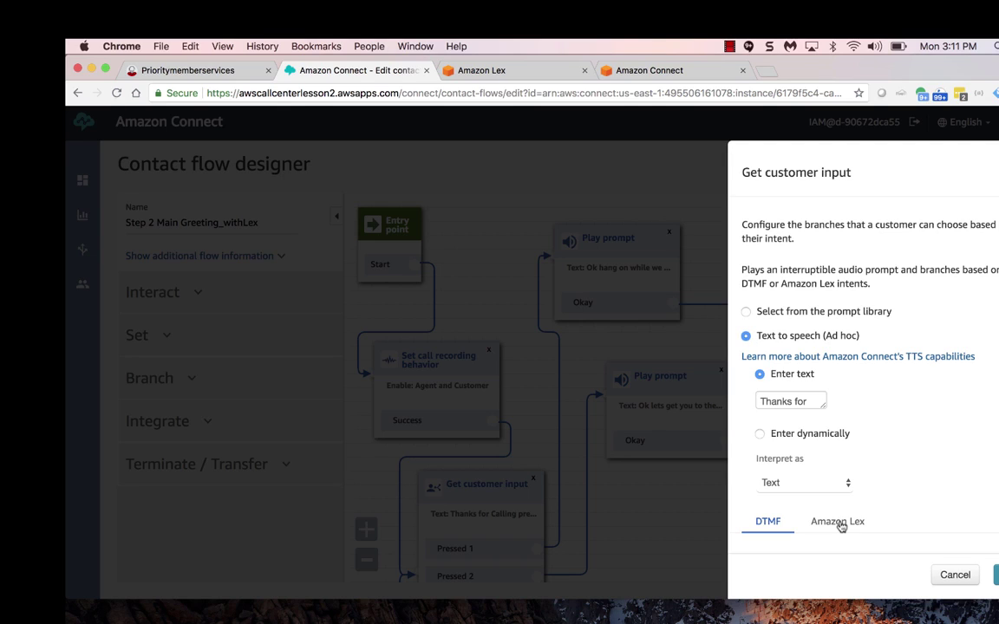
# Switch the Get customer input block to Amazon Lex and set the bot name MainGreetingCallTree with alias MainGreetingDev.
pyautogui.click(840, 525)
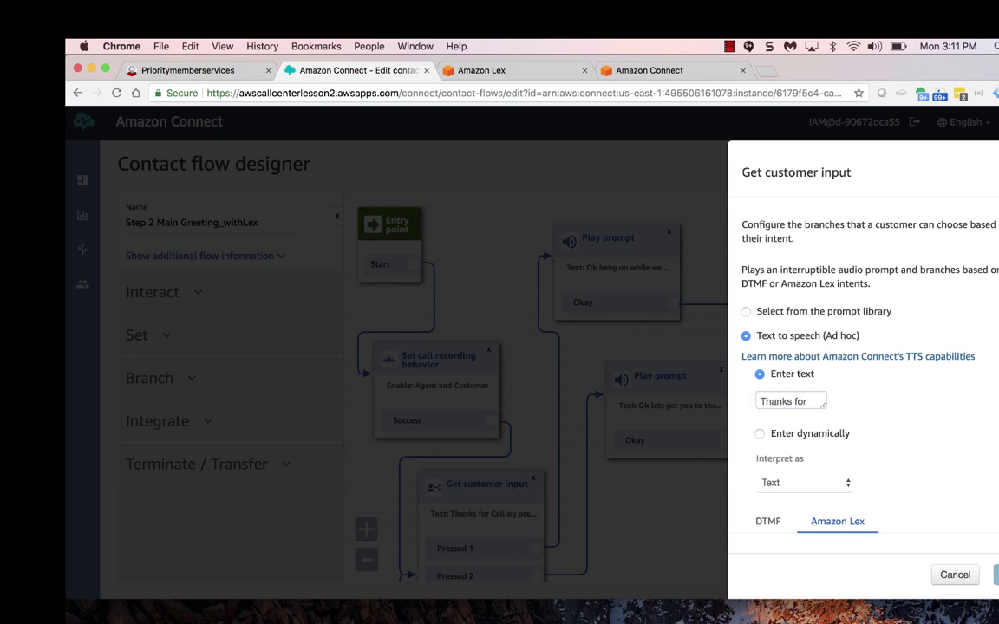
pyautogui.press('Tab')
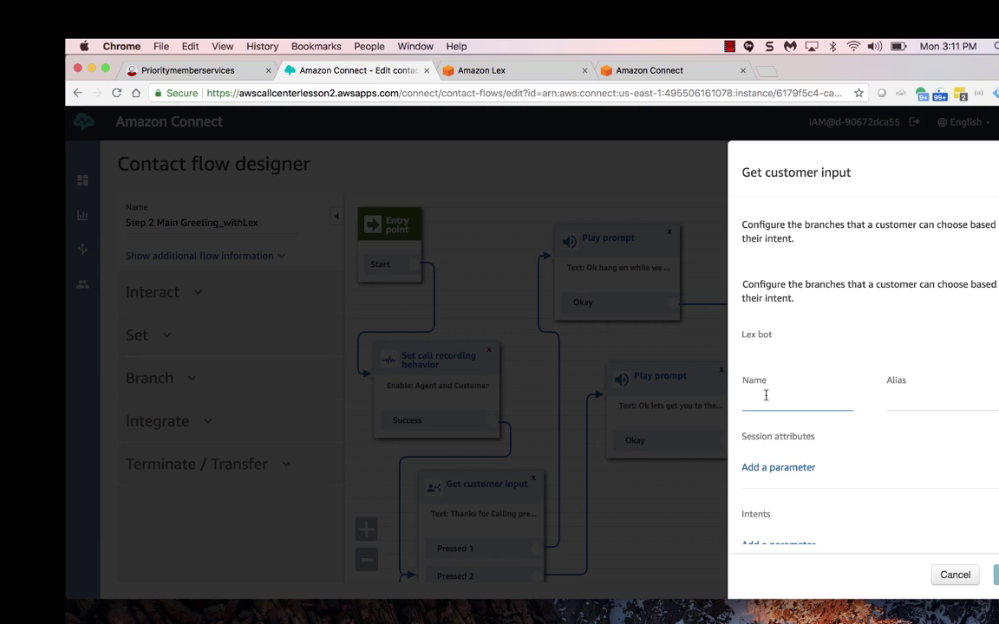
pyautogui.write('MainGreetingCallTree')
pyautogui.press('Tab')
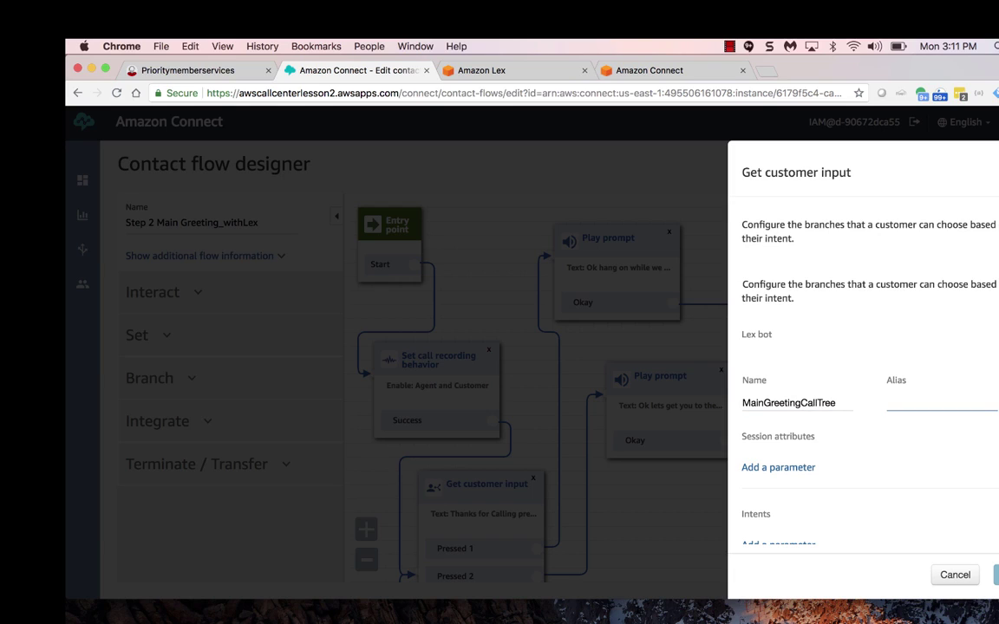
pyautogui.write('MainGreetngDev')
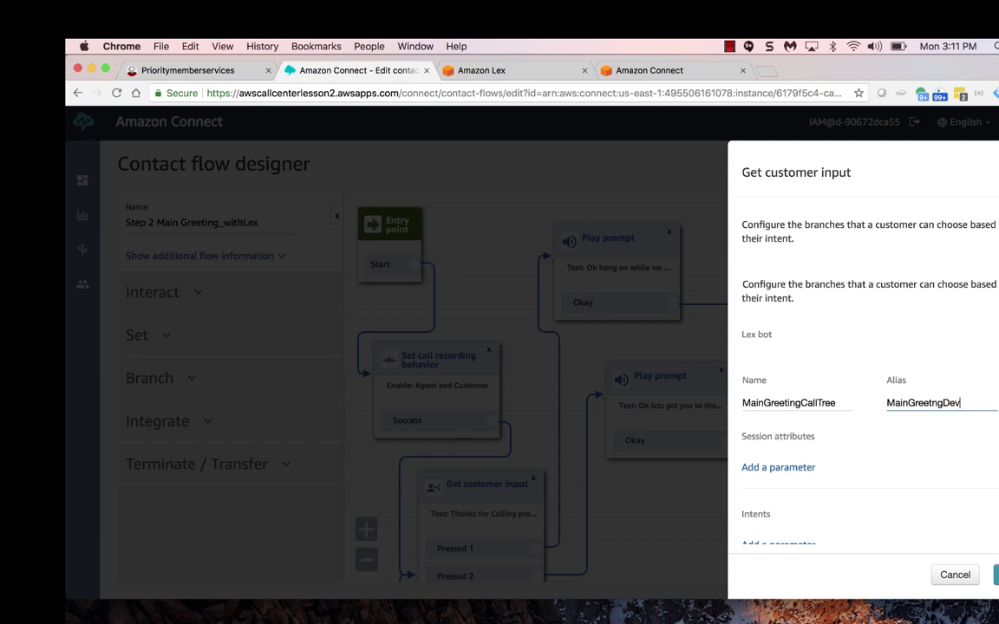
pyautogui.click(926, 403)
pyautogui.write('i')
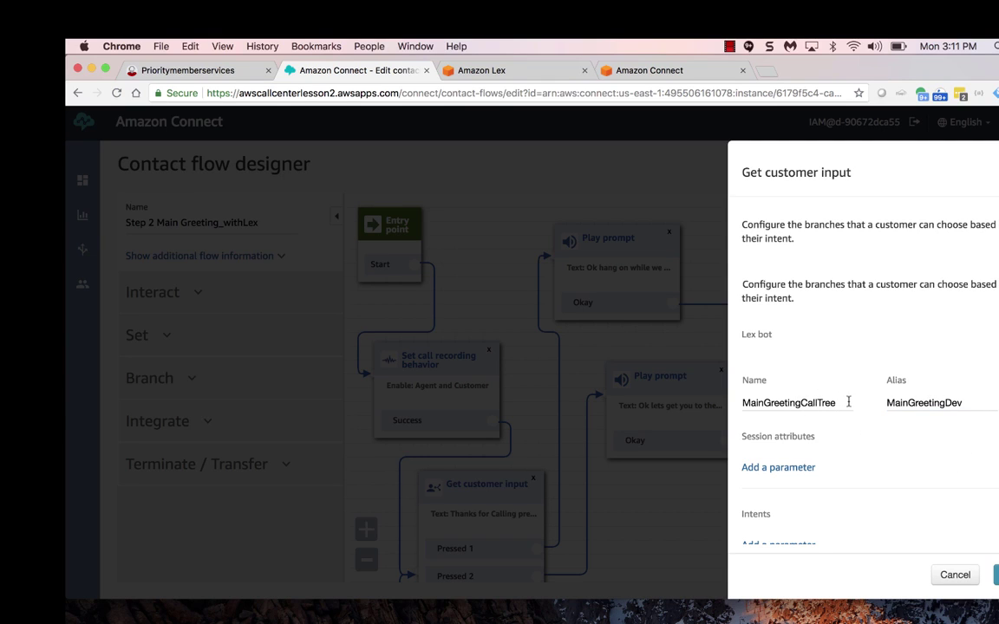
pyautogui.click(971, 404)
pyautogui.press('Tab')
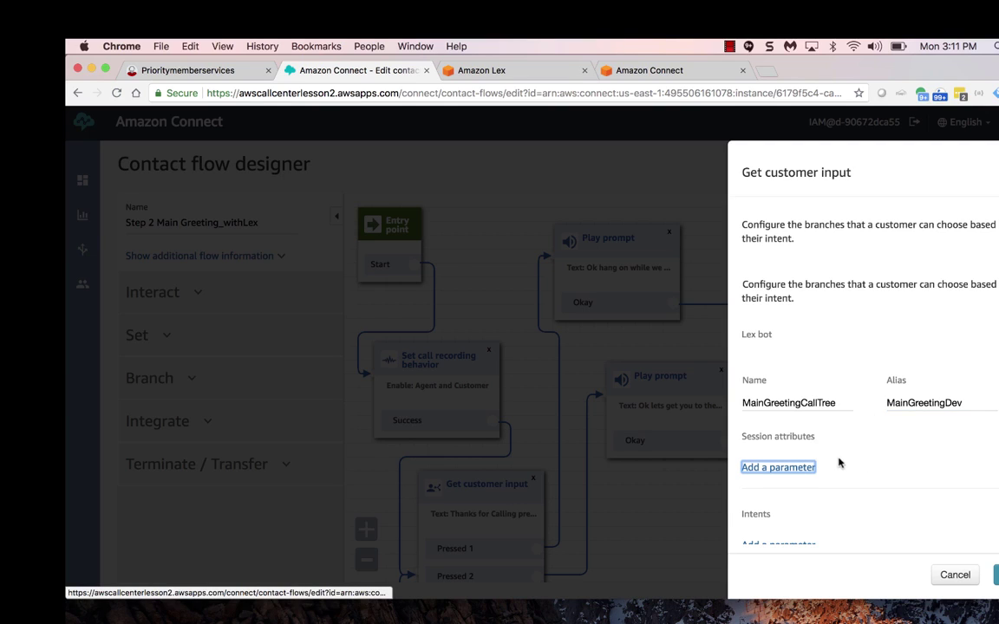
# Add a first intent named askForSales to the block's Lex intents.
pyautogui.press('Tab')
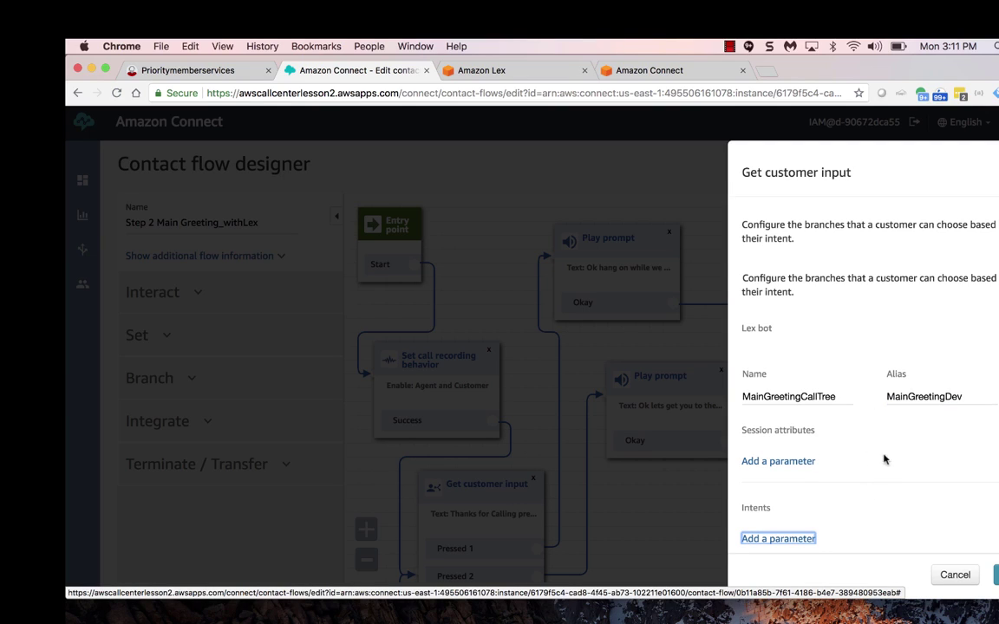
pyautogui.click(796, 539)
pyautogui.click(796, 540)
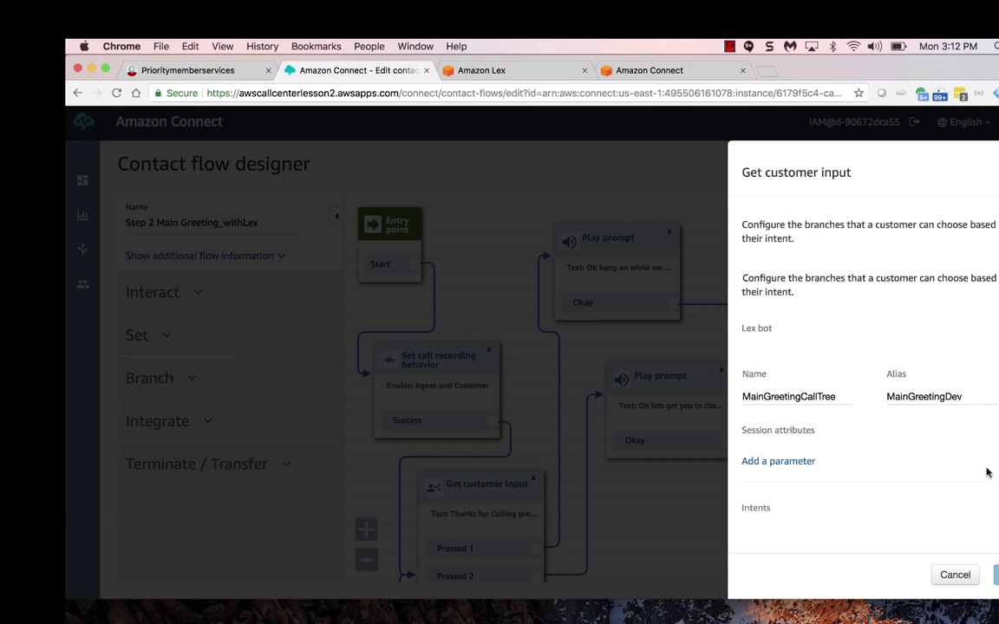
pyautogui.moveTo(986, 470); pyautogui.dragTo(828, 544)
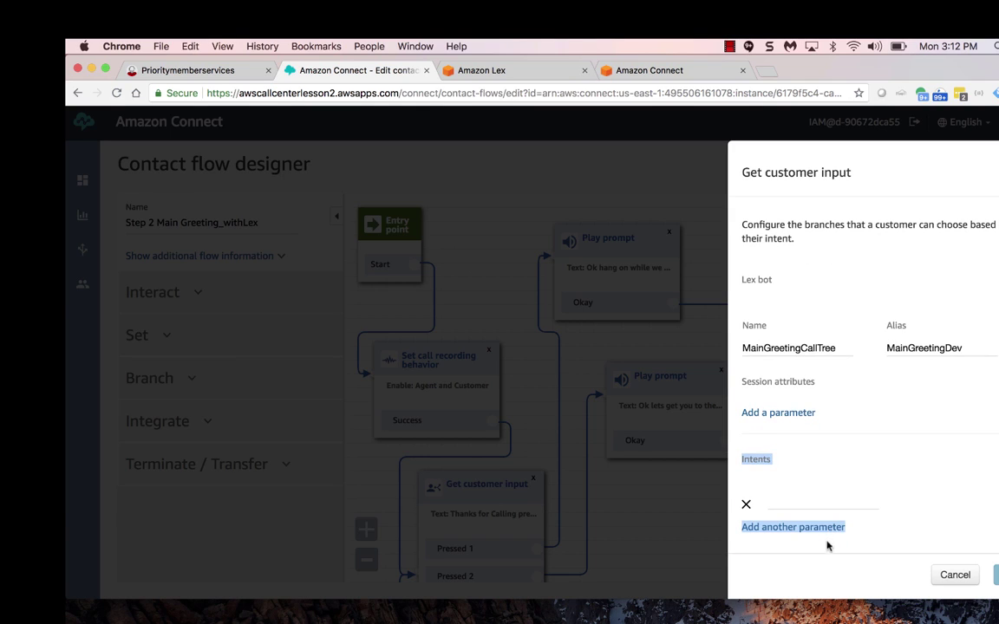
pyautogui.click(770, 498)
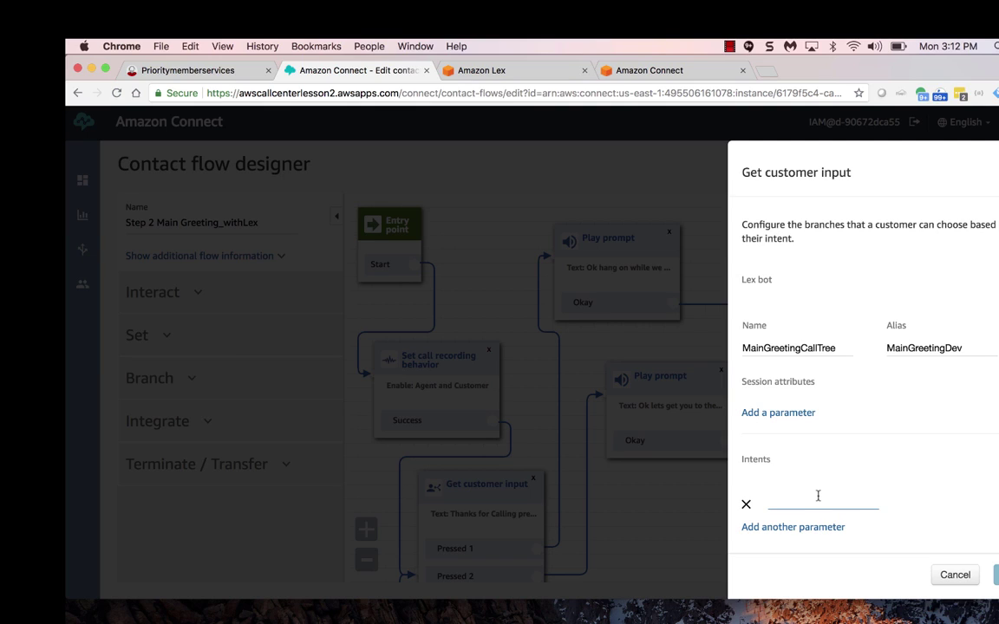
pyautogui.write('askForSales')
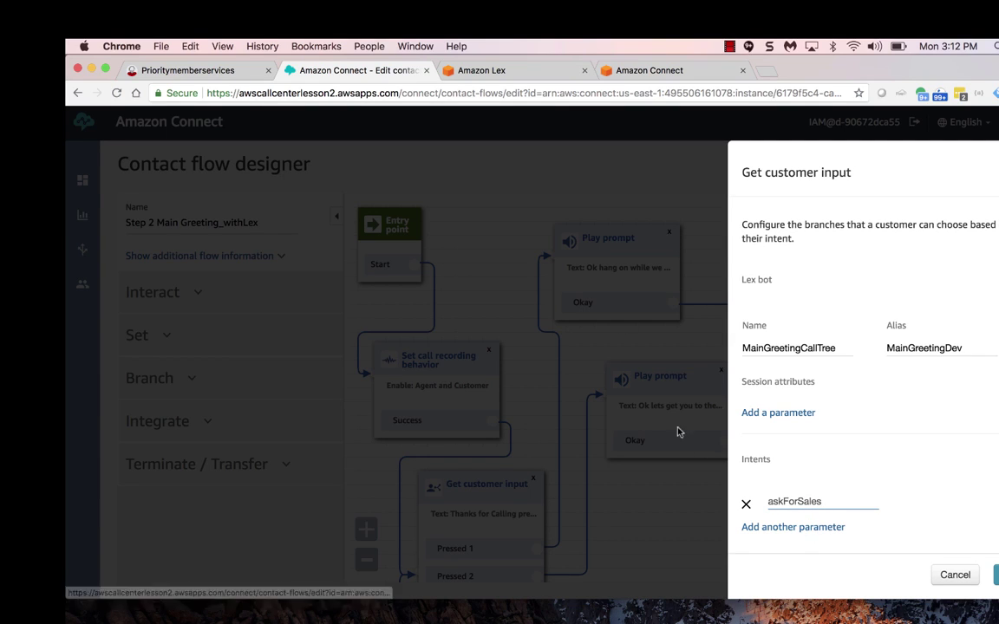
# Check the exact spelling of the bot's intent names in Amazon Lex, and return to the contact flow designer.
pyautogui.click(520, 72)
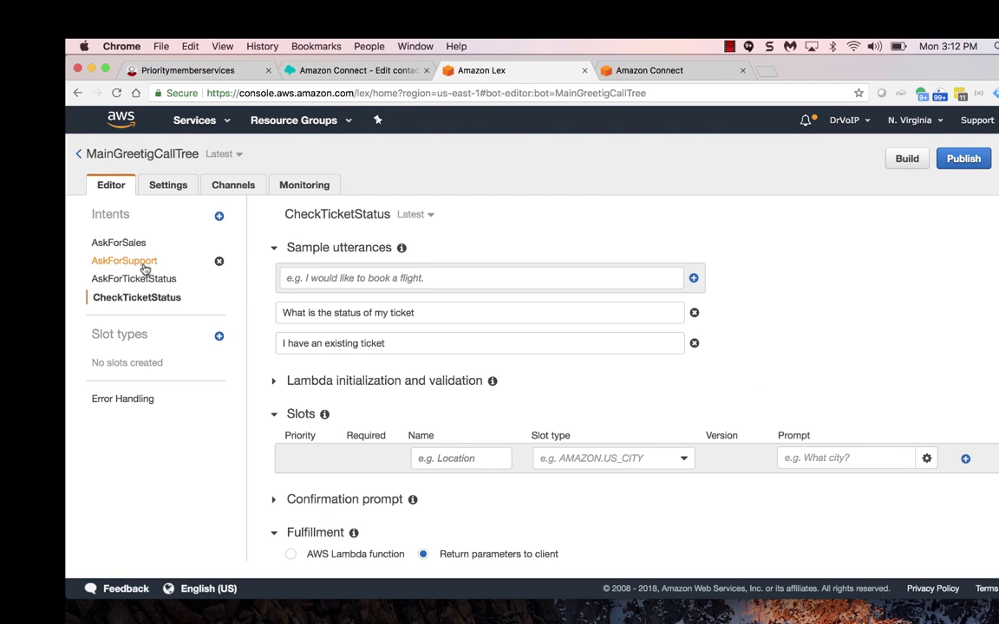
pyautogui.click(643, 70)
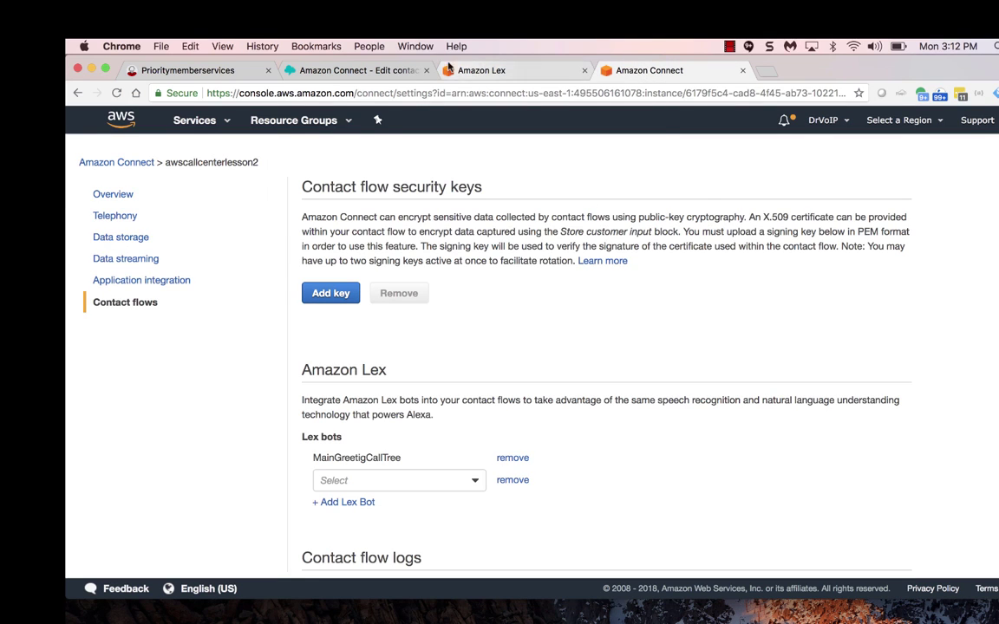
pyautogui.click(373, 69)
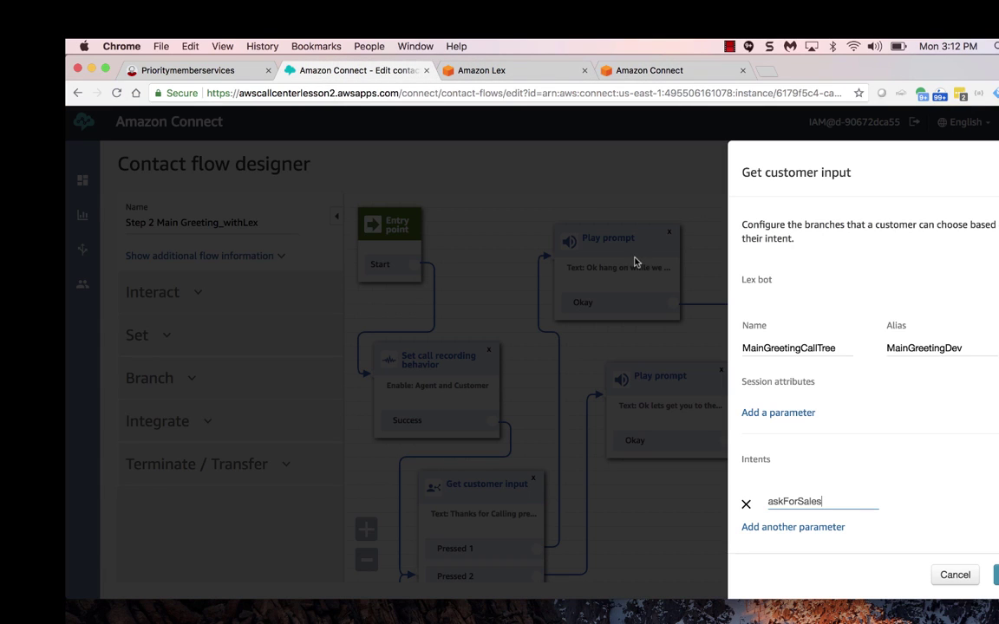
# Correct the first intent's name to AskForSales and add a second intent named AskForSupport.
pyautogui.click(815, 527)
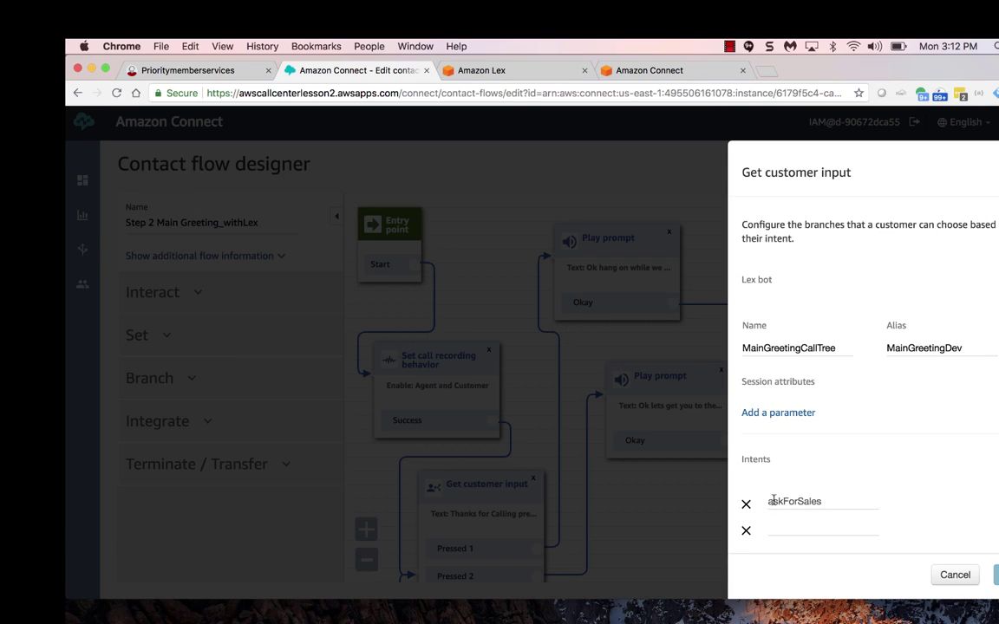
pyautogui.click(773, 503)
pyautogui.press('BackSpace')
pyautogui.write('A')
pyautogui.click(773, 527)
pyautogui.write('As')
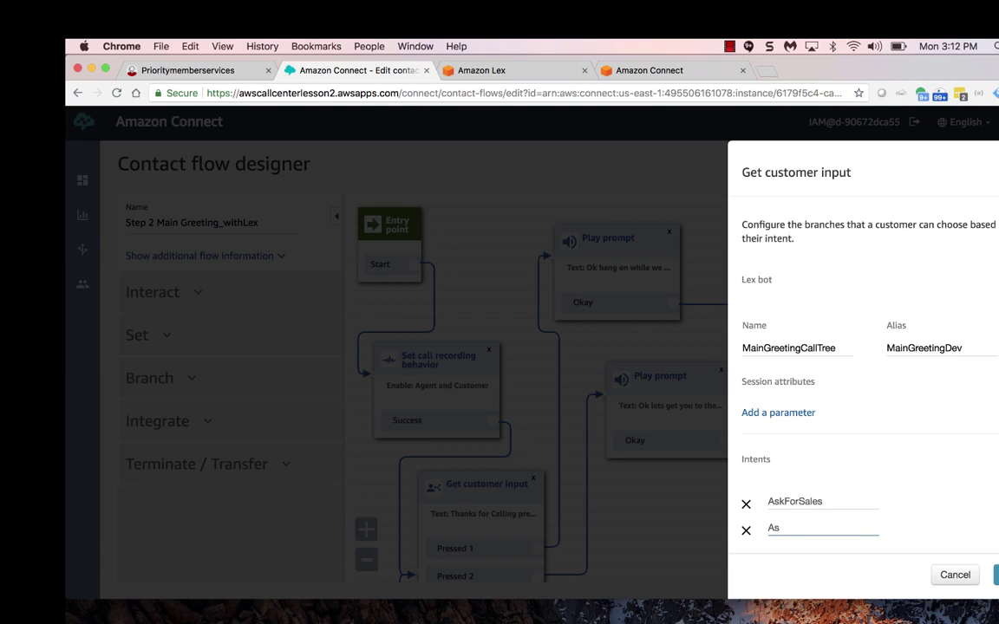
pyautogui.write('kForSjp')
pyautogui.write('upport')
pyautogui.scroll(-1, 785, 527)
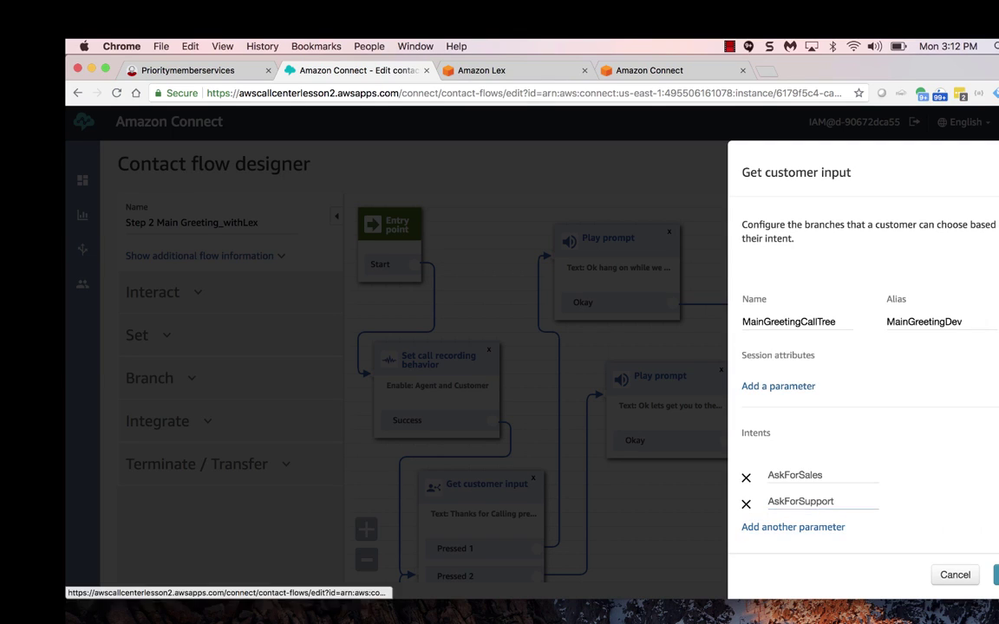
# Add a third intent named AskForTicketStatus and save the Get customer input block's settings.
pyautogui.click(790, 527)
pyautogui.click(793, 527)
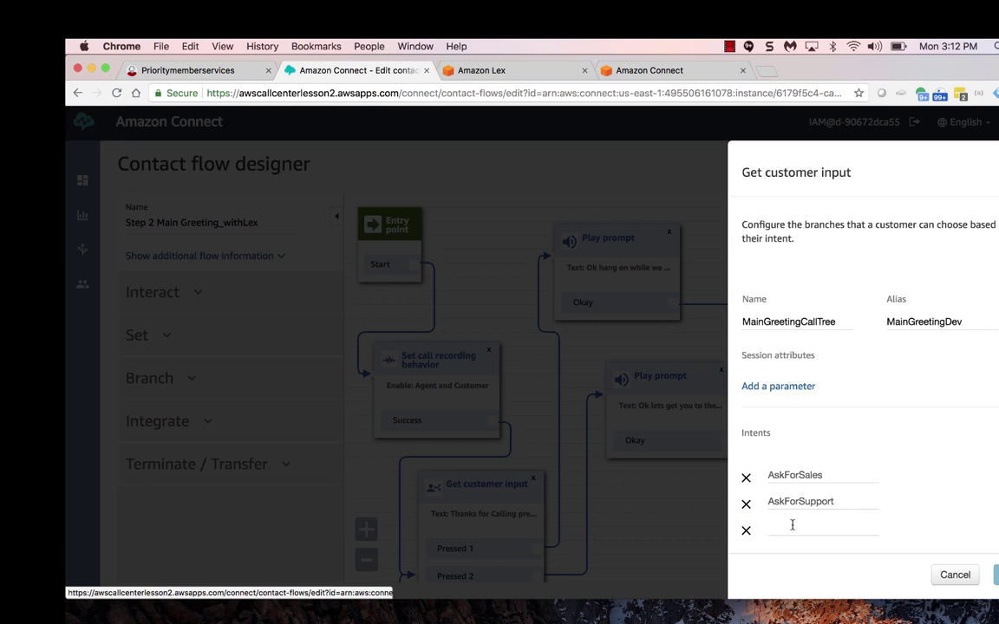
pyautogui.write('AskFor')
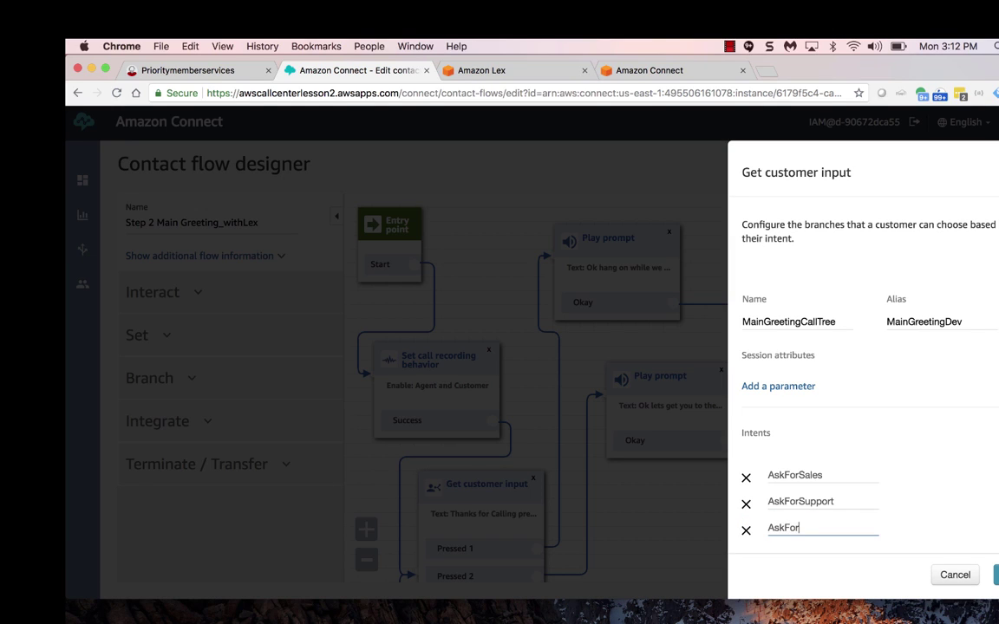
pyautogui.write('TicketStatus')
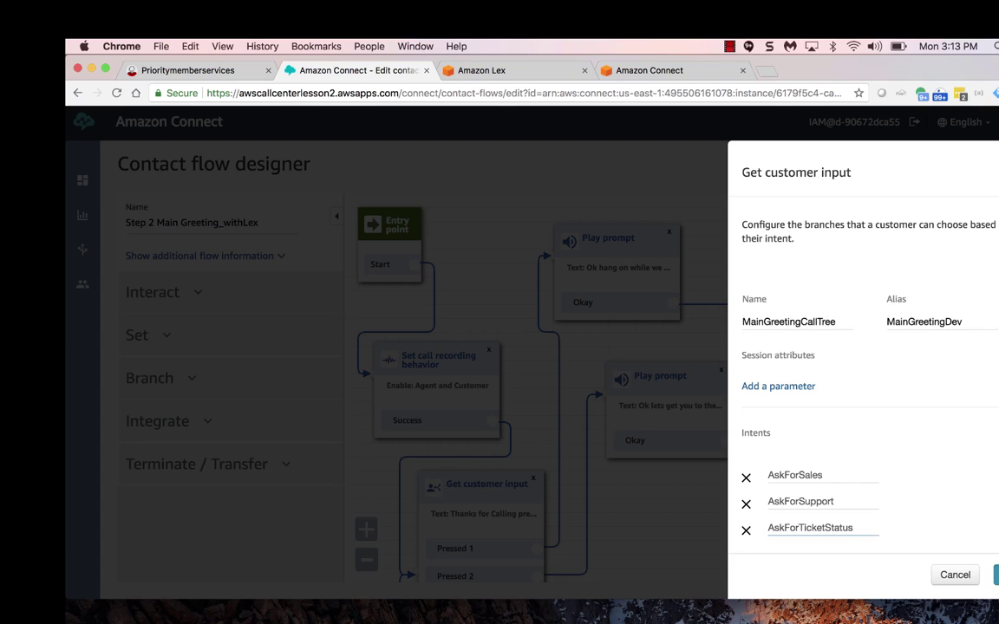
pyautogui.click(996, 575)
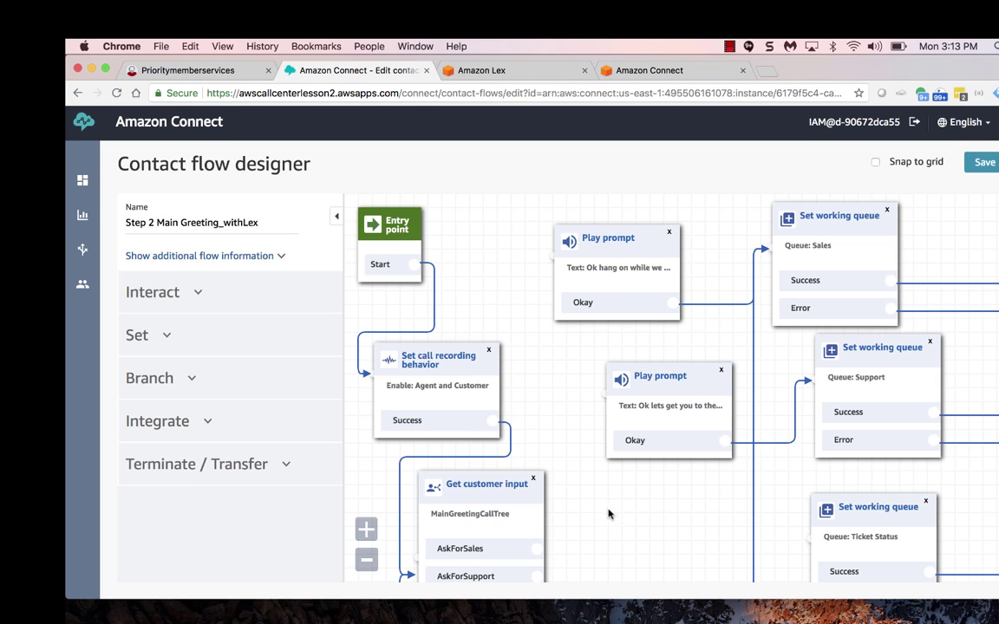
# Connect the AskForSales branch of the Get customer input block to the Play prompt block that precedes the Sales queue.
pyautogui.scroll(-1, 598, 517)
pyautogui.scroll(-4, 604, 518)
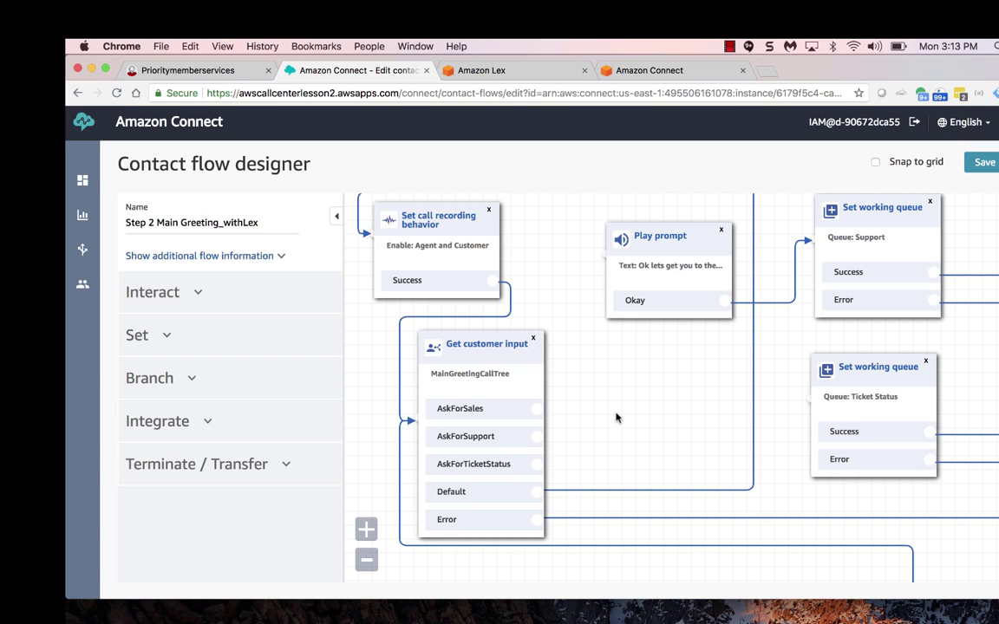
pyautogui.scroll(5, 616, 418)
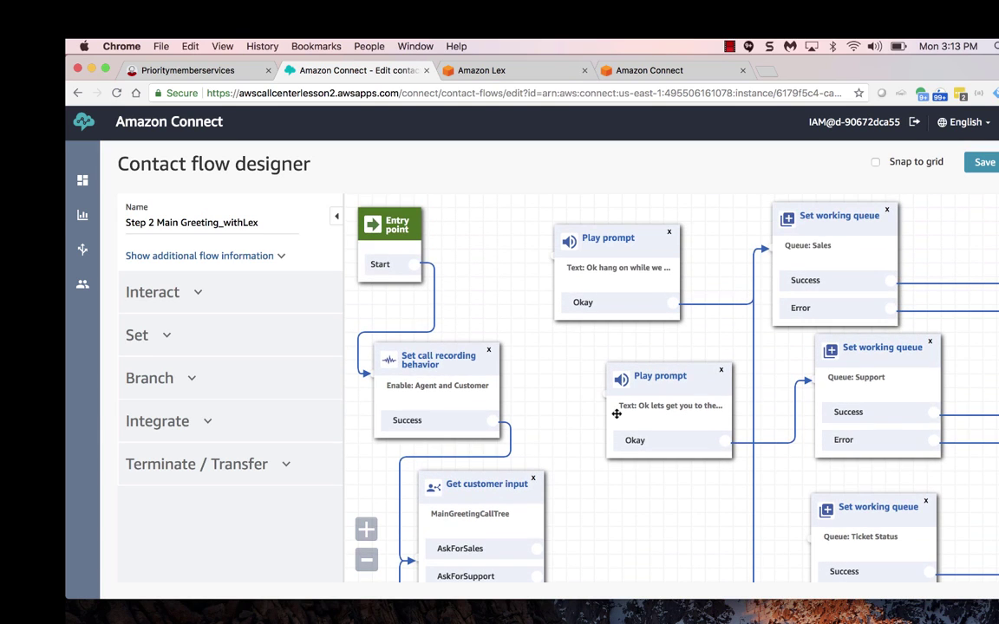
pyautogui.scroll(-4, 615, 416)
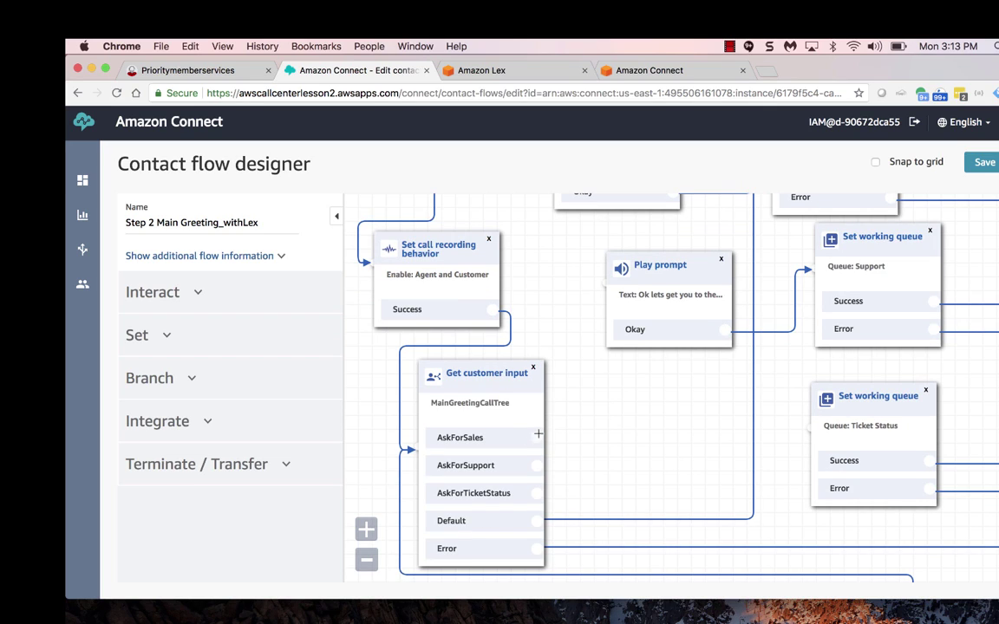
pyautogui.moveTo(539, 436); pyautogui.dragTo(567, 201)
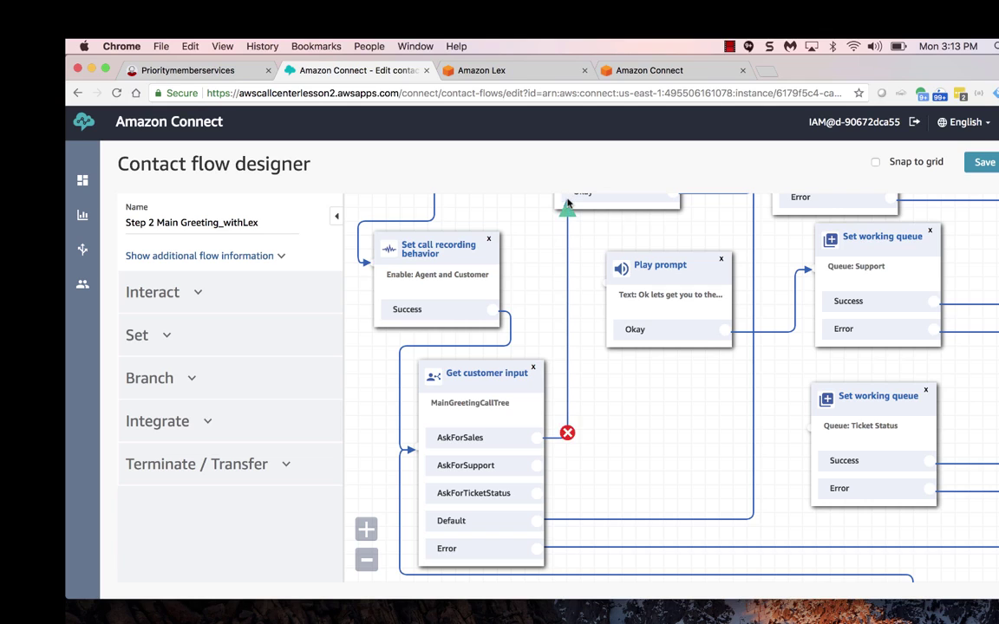
pyautogui.scroll(3, 540, 203)
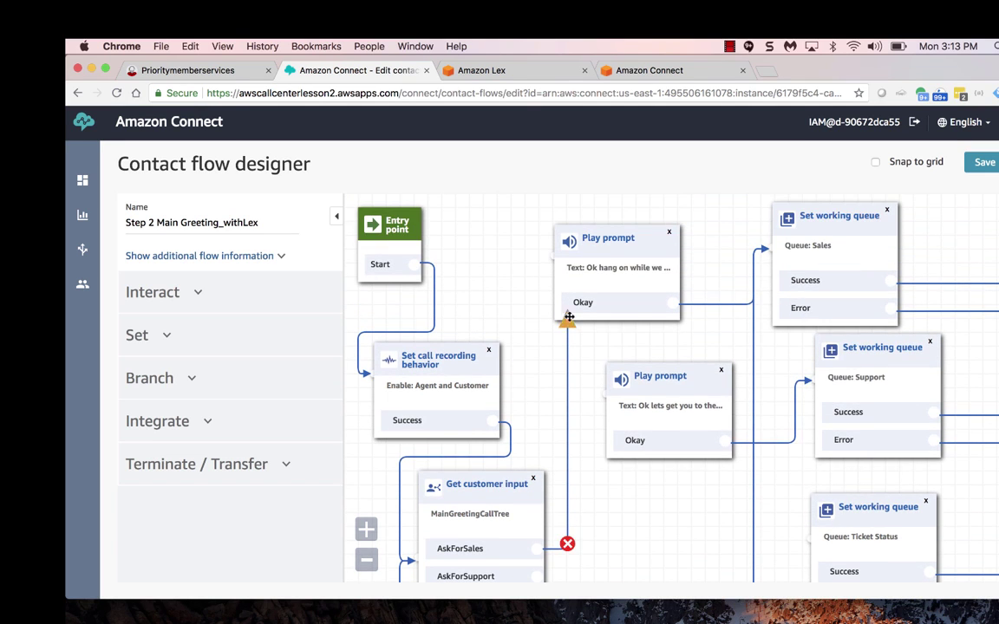
pyautogui.moveTo(565, 320); pyautogui.dragTo(485, 245)
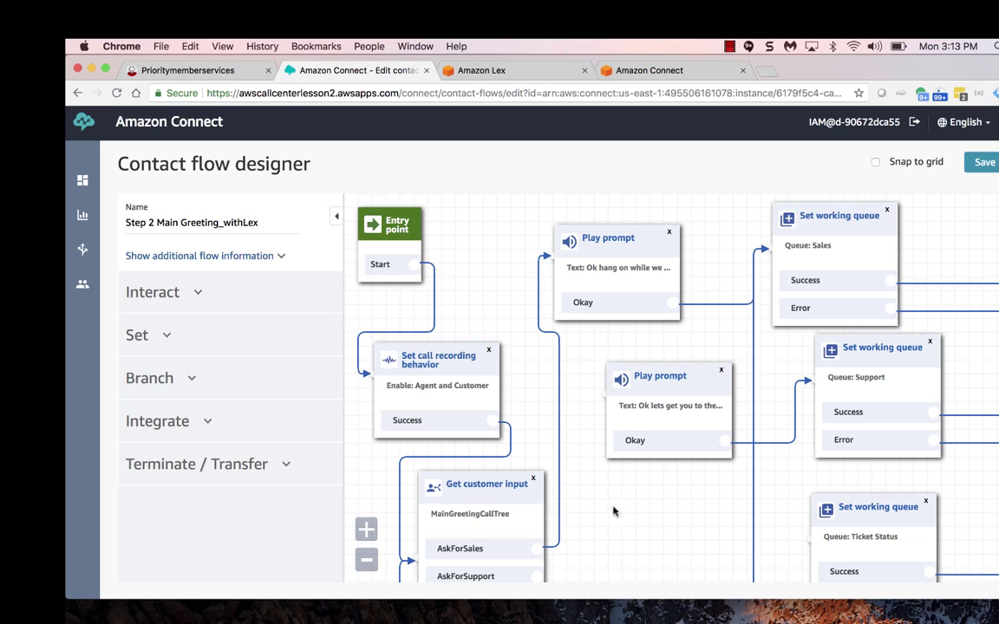
# Connect the AskForSupport branch to the Play prompt block preceding the Support queue, and check that prompt's text.
pyautogui.moveTo(535, 579); pyautogui.dragTo(612, 388)
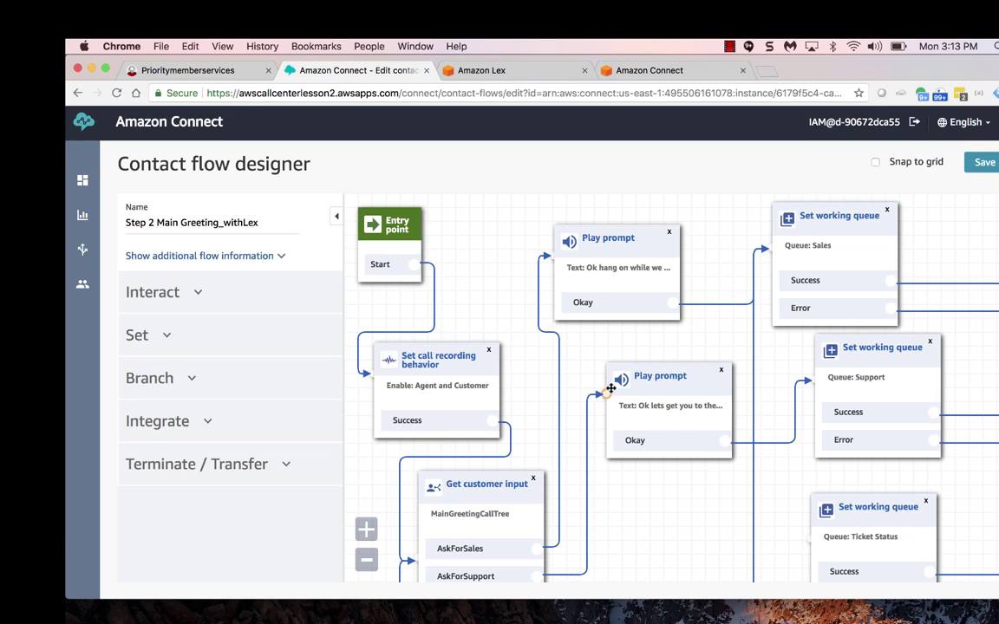
pyautogui.click(652, 375)
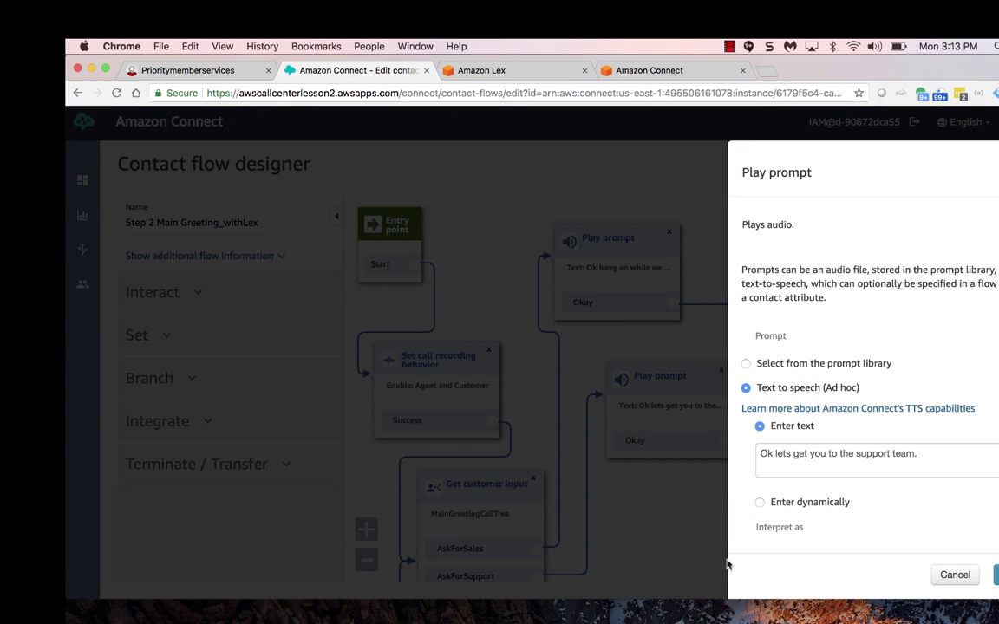
pyautogui.click(955, 575)
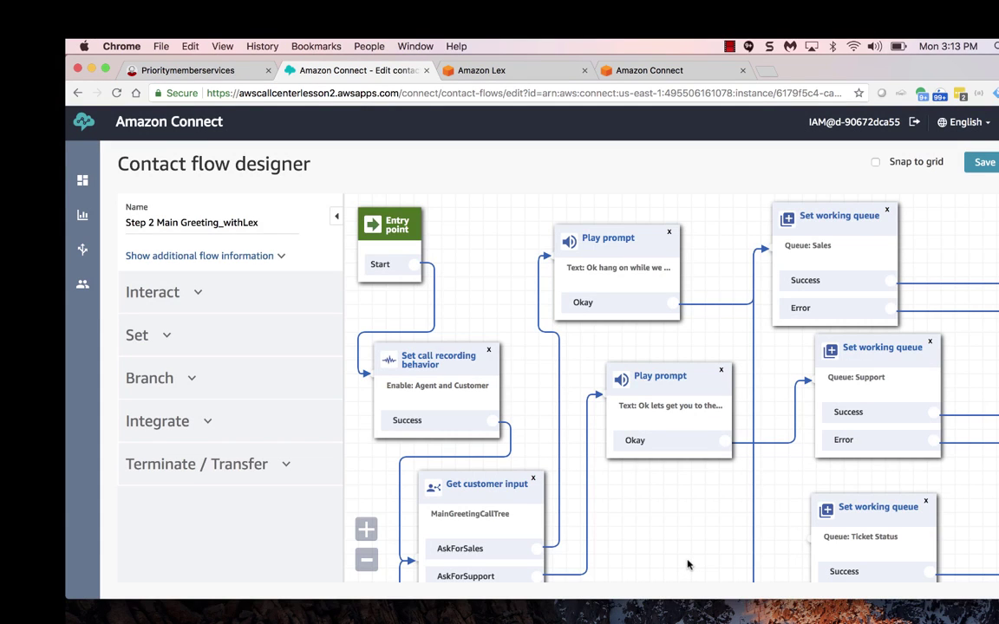
# Connect the AskForTicketStatus branch directly to the Set working queue block for the Ticket Status queue.
pyautogui.scroll(-5, 688, 565)
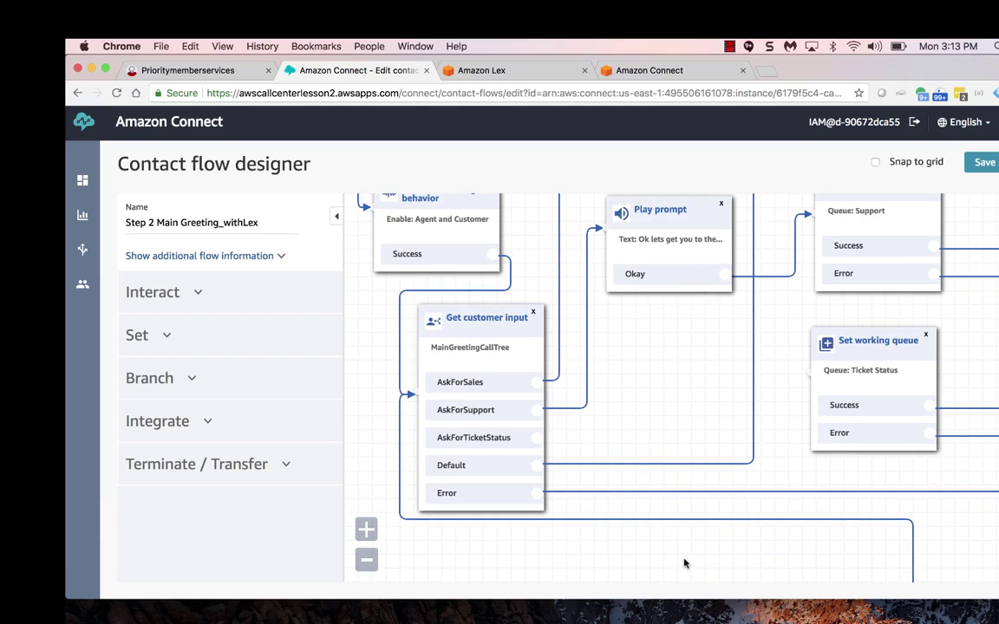
pyautogui.moveTo(537, 438)
pyautogui.mouseDown()
pyautogui.moveTo(598, 368)
pyautogui.moveTo(609, 334)
pyautogui.moveTo(672, 271)
pyautogui.mouseUp()
pyautogui.moveTo(743, 299); pyautogui.dragTo(835, 339)
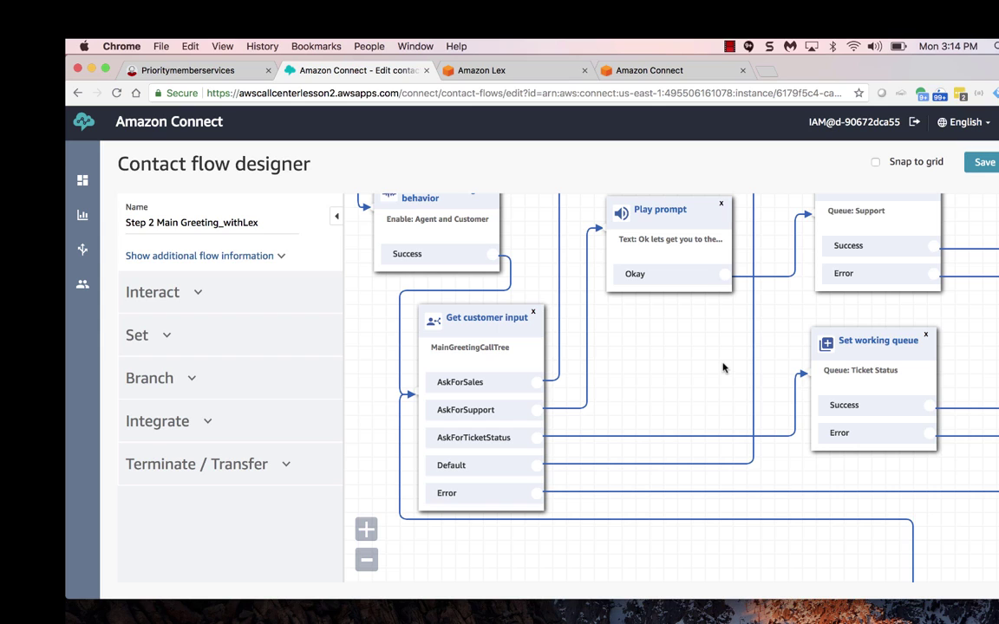
pyautogui.hscroll(1, 702, 372)
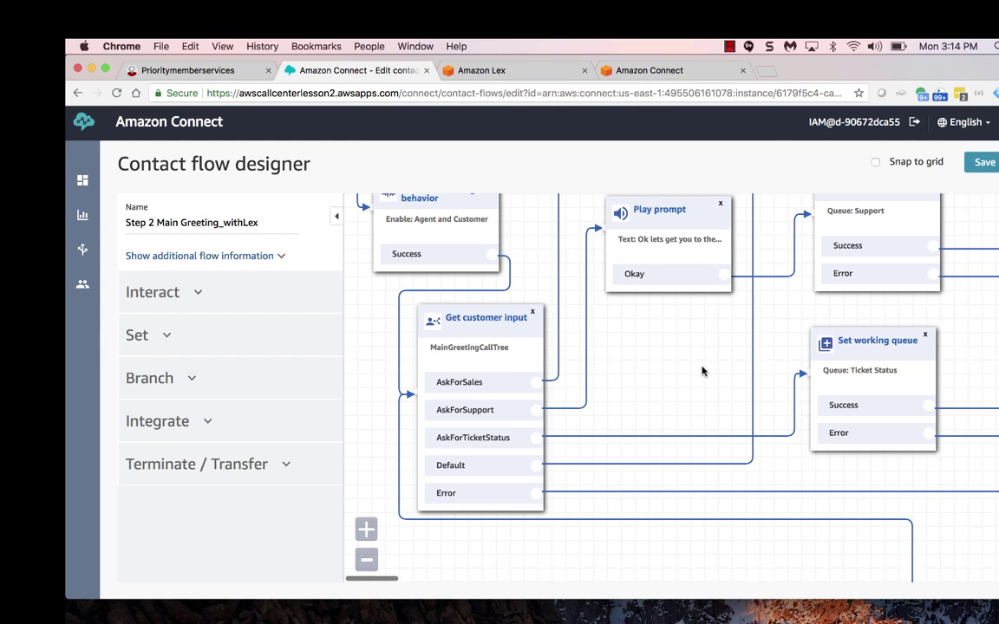
# Review the text of the Play prompt that callers hear before reaching the Sales queue, and leave it as is.
pyautogui.scroll(5, 702, 372)
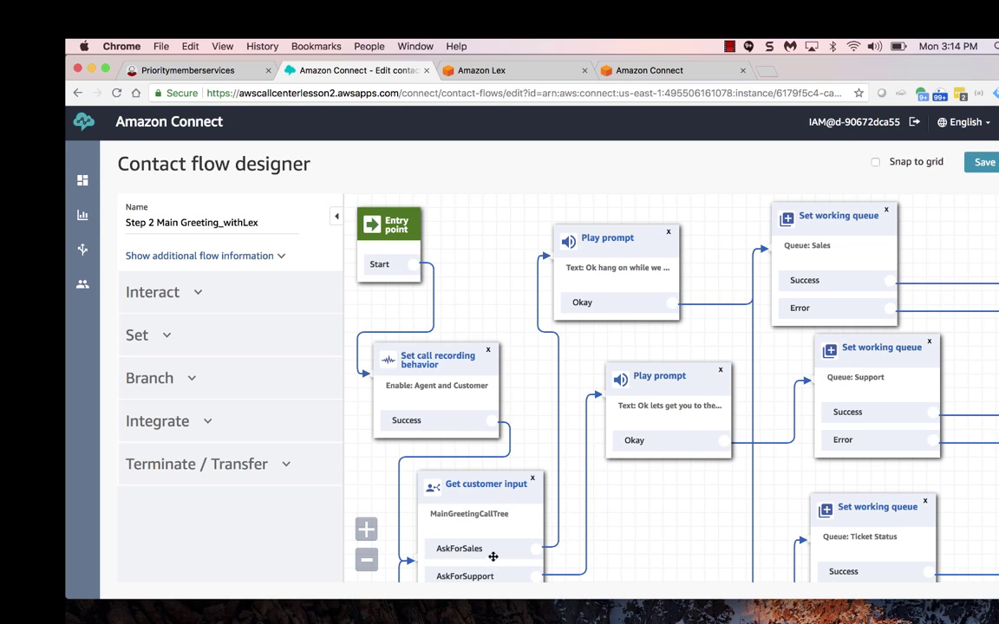
pyautogui.click(623, 243)
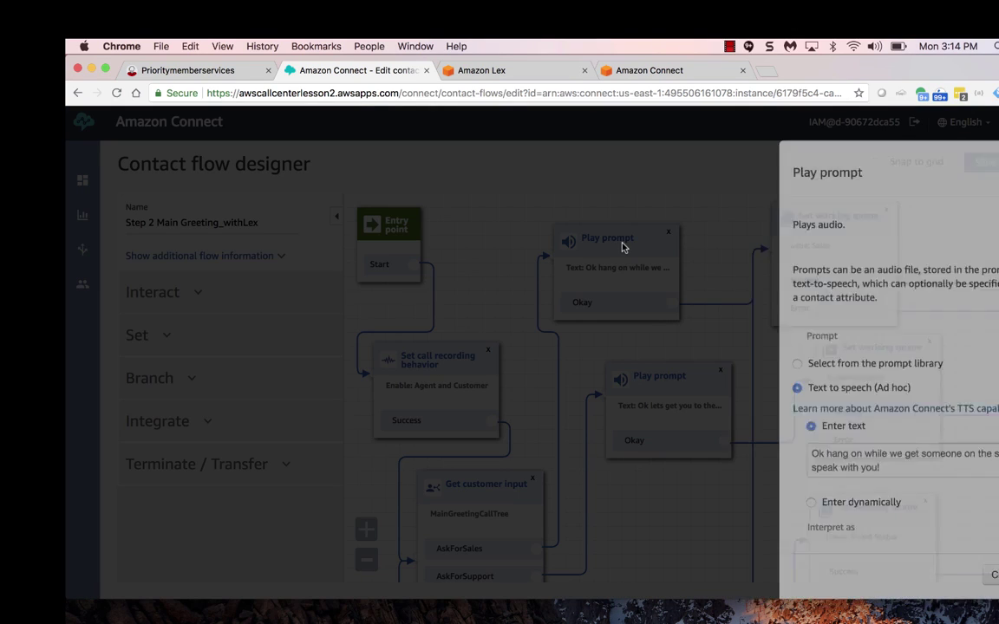
pyautogui.click(954, 575)
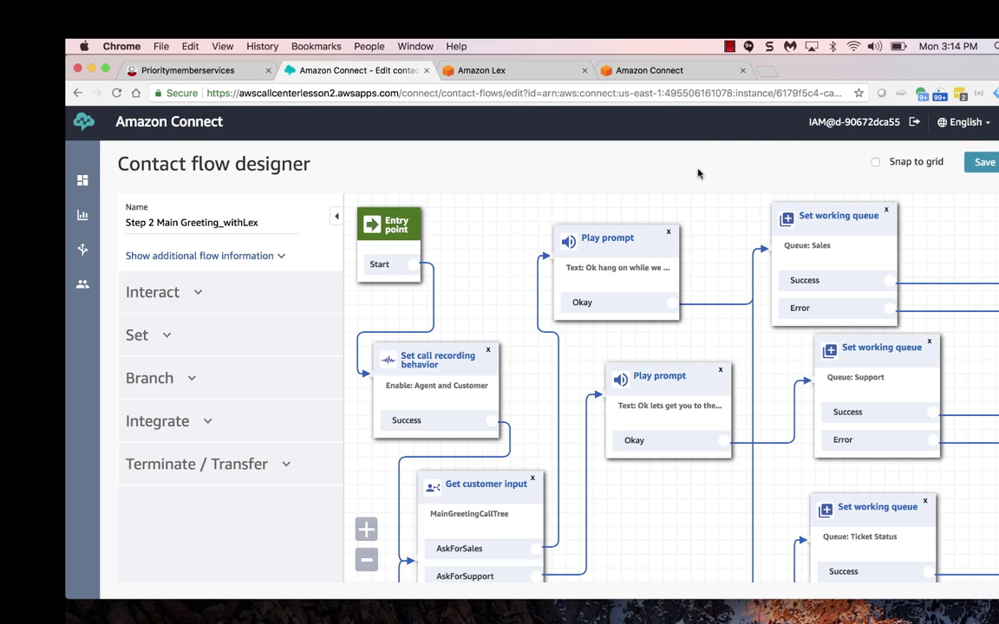
pyautogui.click(730, 47)
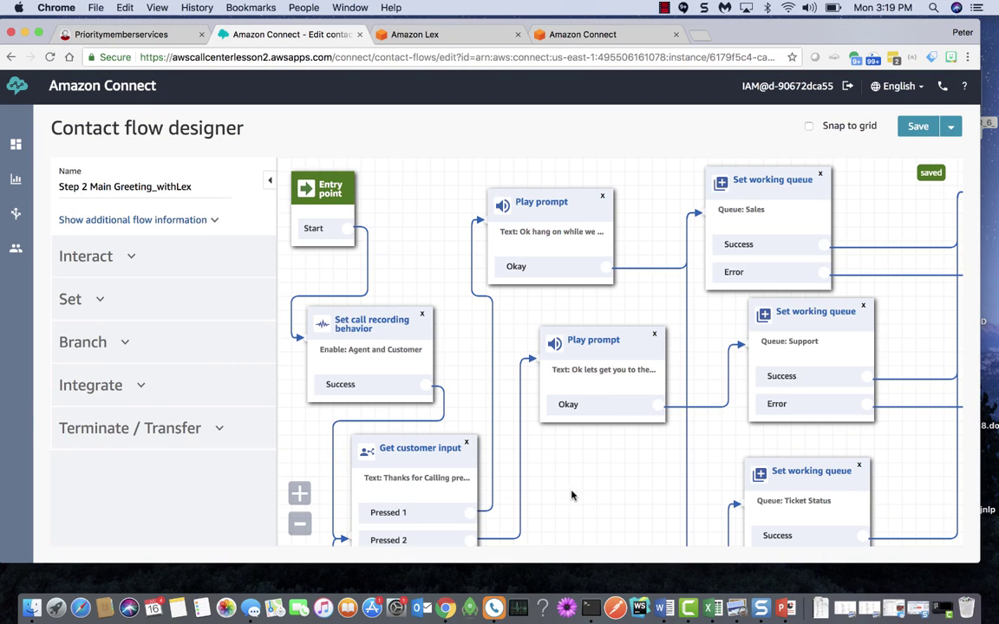
# Reword the Get customer input greeting to "please say or press 1 for Sales, say or press 2 for Customer Service and say" option 3, and save it.
pyautogui.click(439, 451)
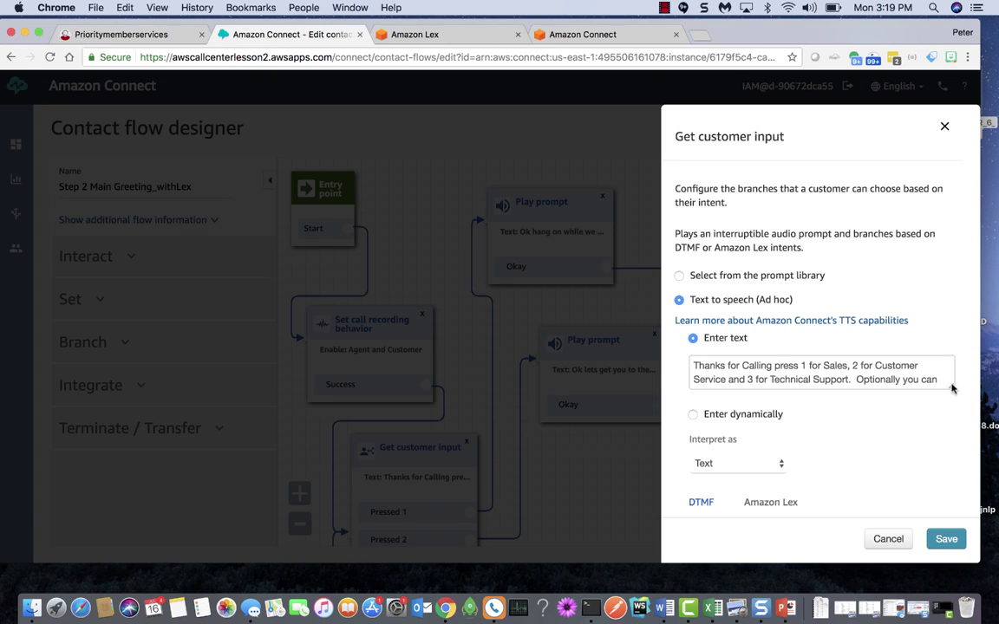
pyautogui.moveTo(952, 388); pyautogui.dragTo(945, 462)
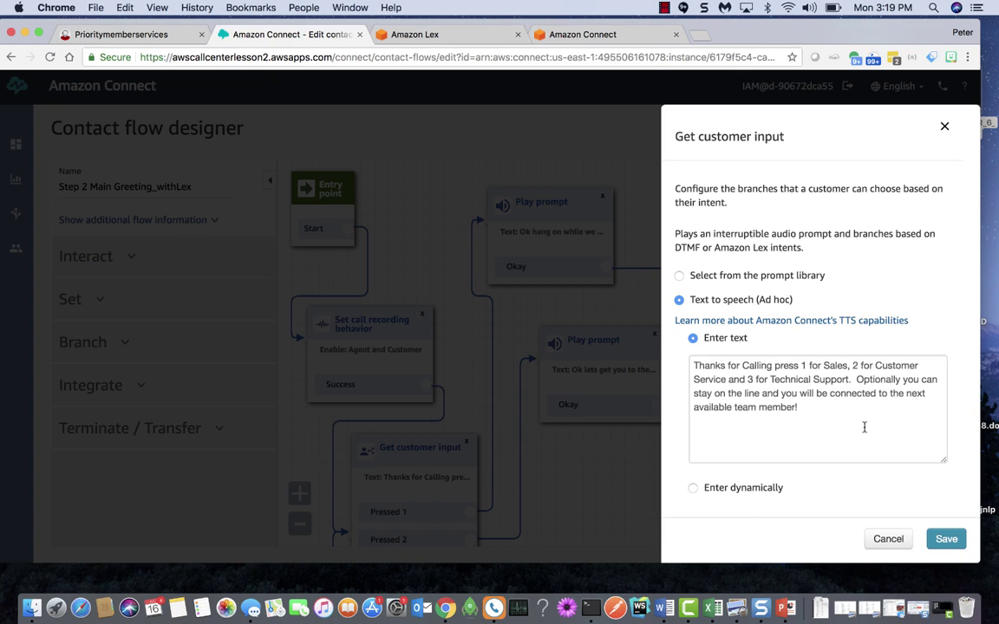
pyautogui.click(773, 365)
pyautogui.write('please ')
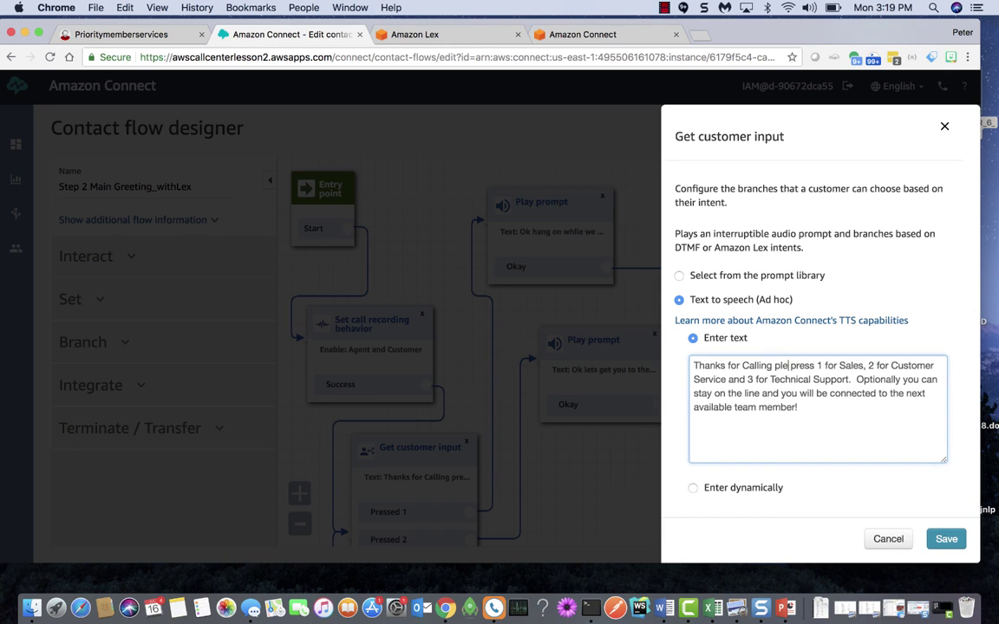
pyautogui.write('say or')
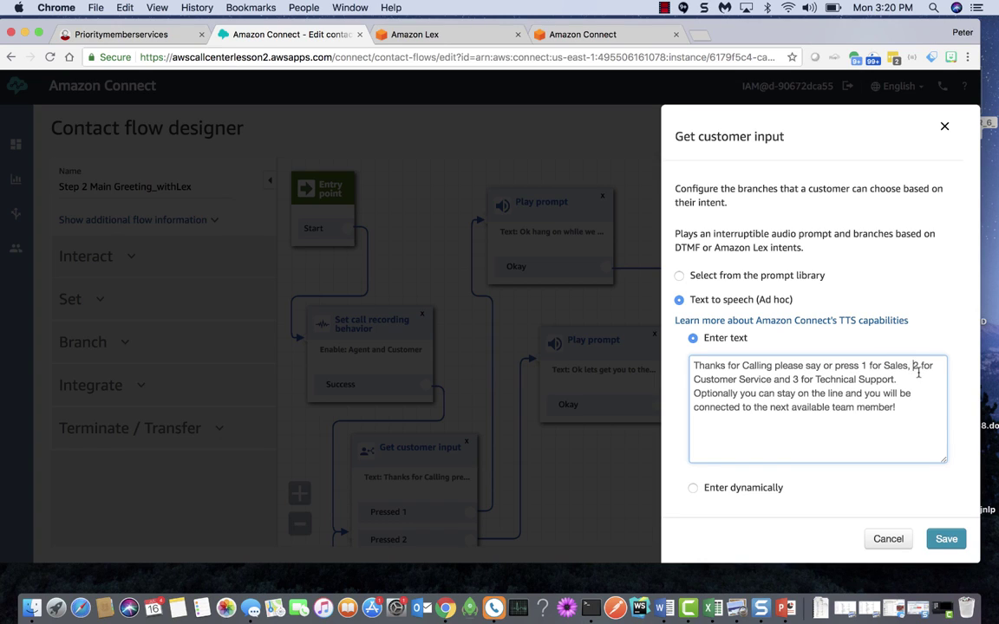
pyautogui.write('say ')
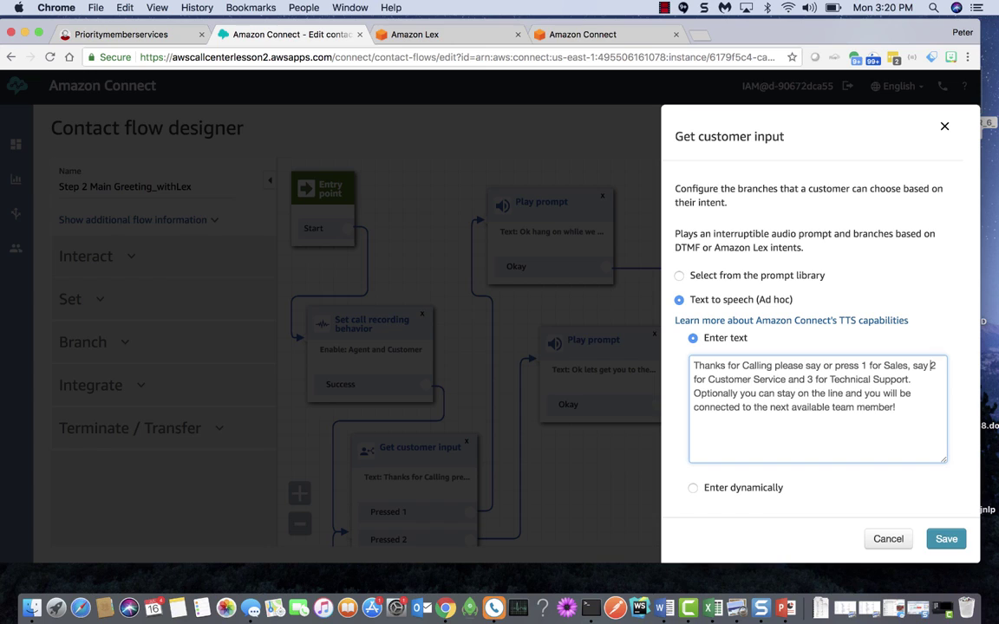
pyautogui.write('or press 1 for Sale')
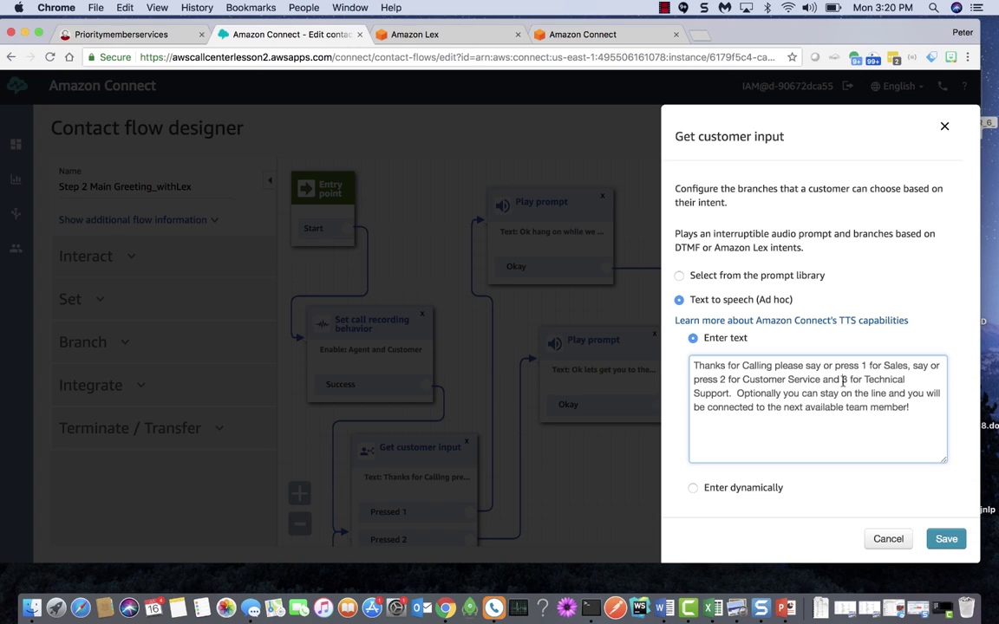
pyautogui.write('s, say')
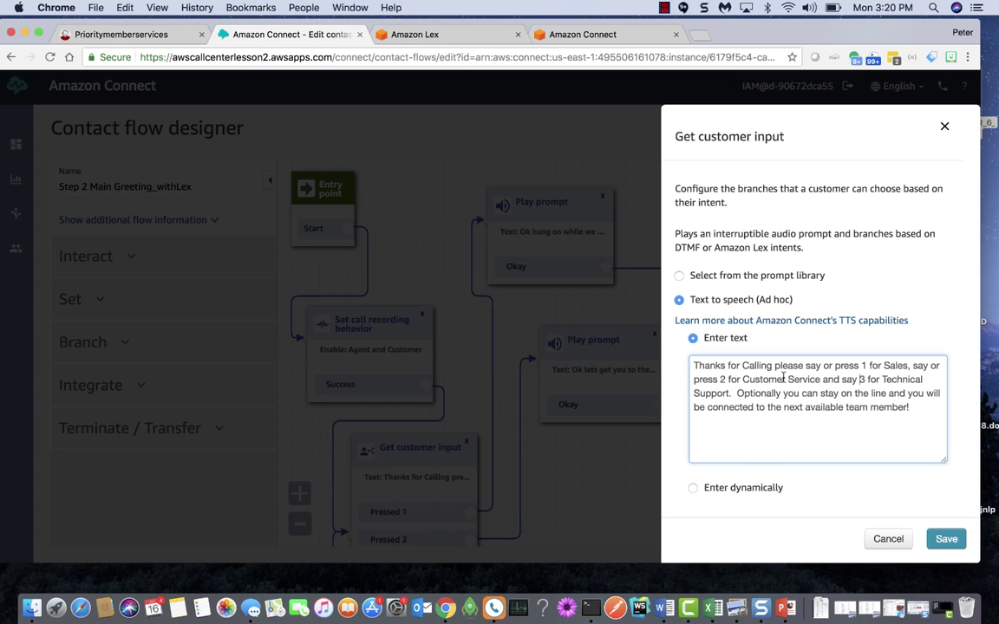
pyautogui.click(946, 539)
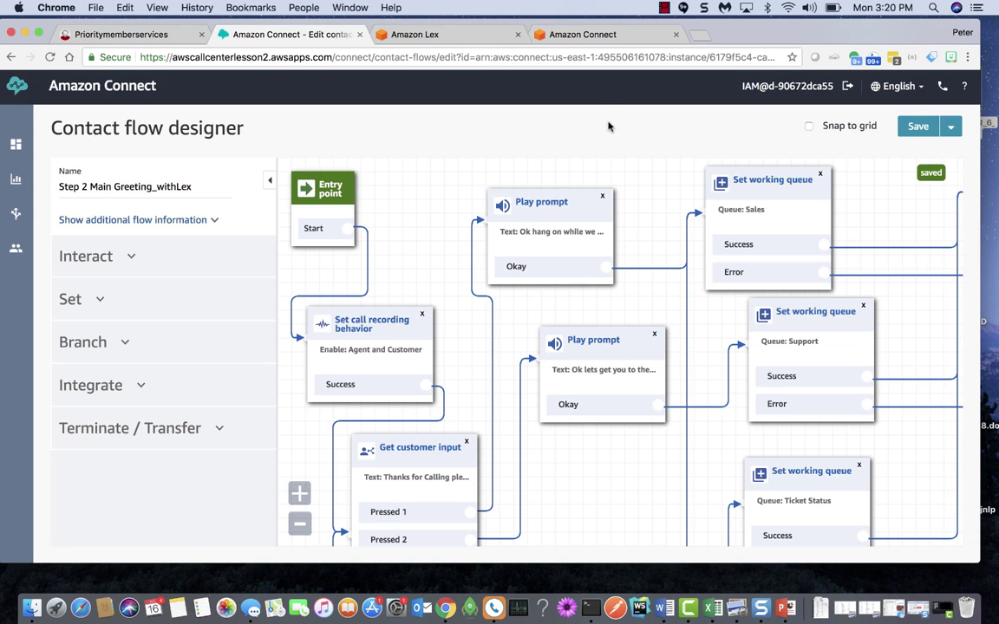
pyautogui.click(953, 129)
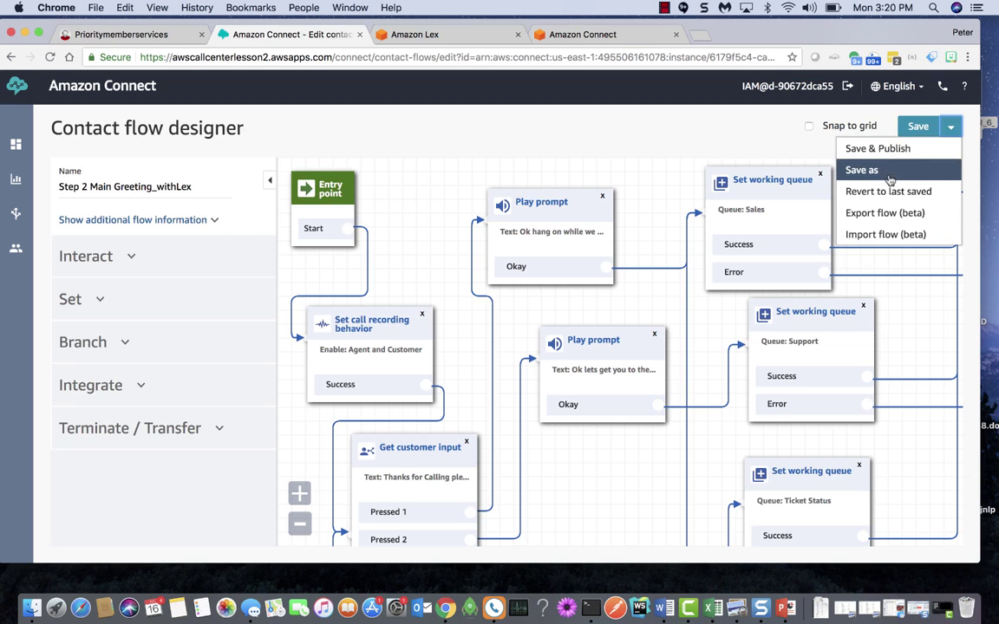
pyautogui.click(951, 129)
pyautogui.click(917, 127)
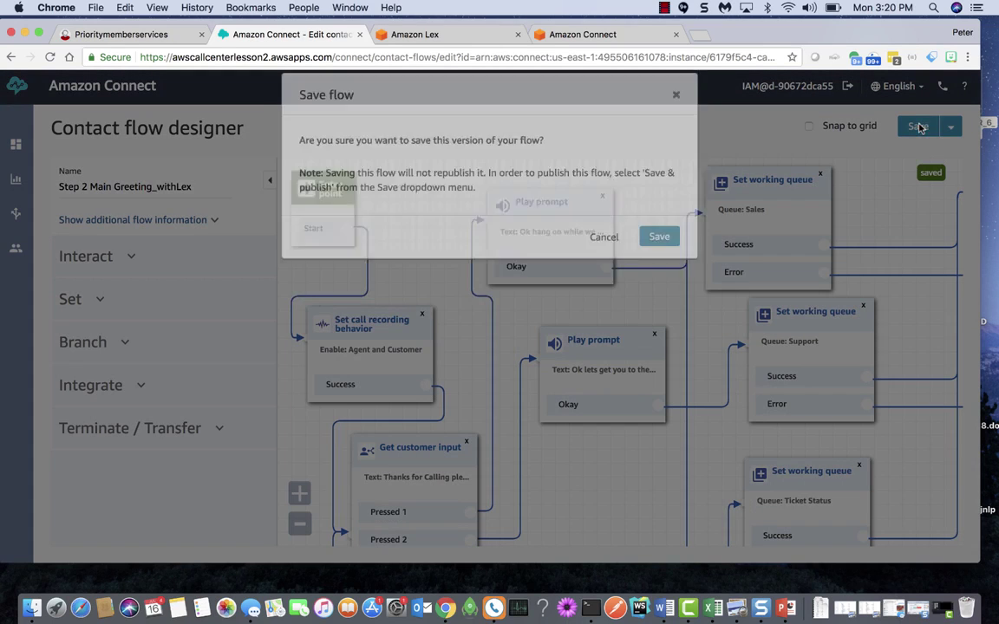
pyautogui.click(605, 290)
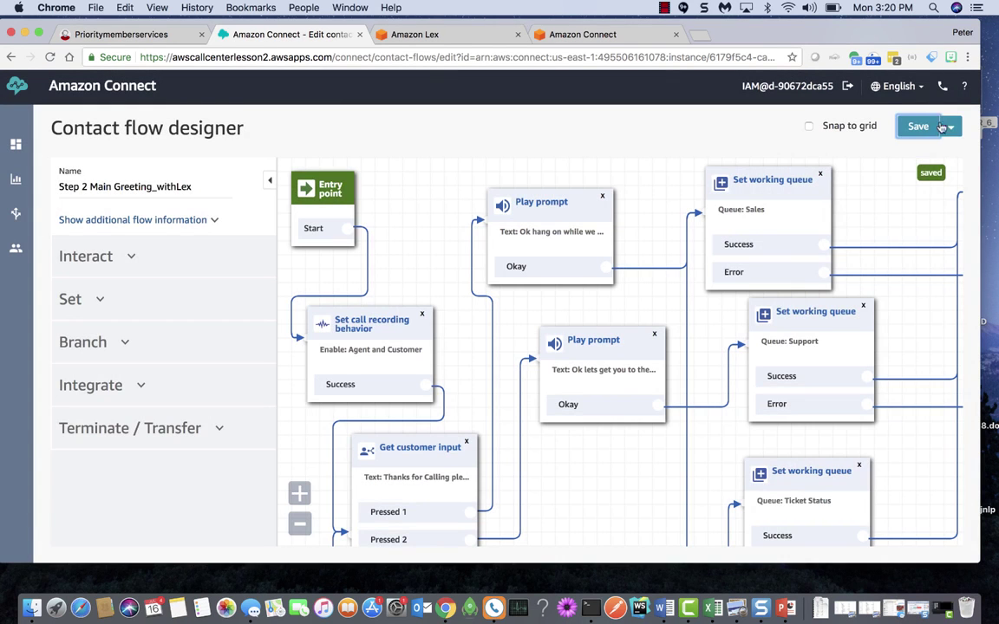
# Save and publish the Step 2 Main Greeting_withLex contact flow, overwriting its last published version.
pyautogui.click(952, 128)
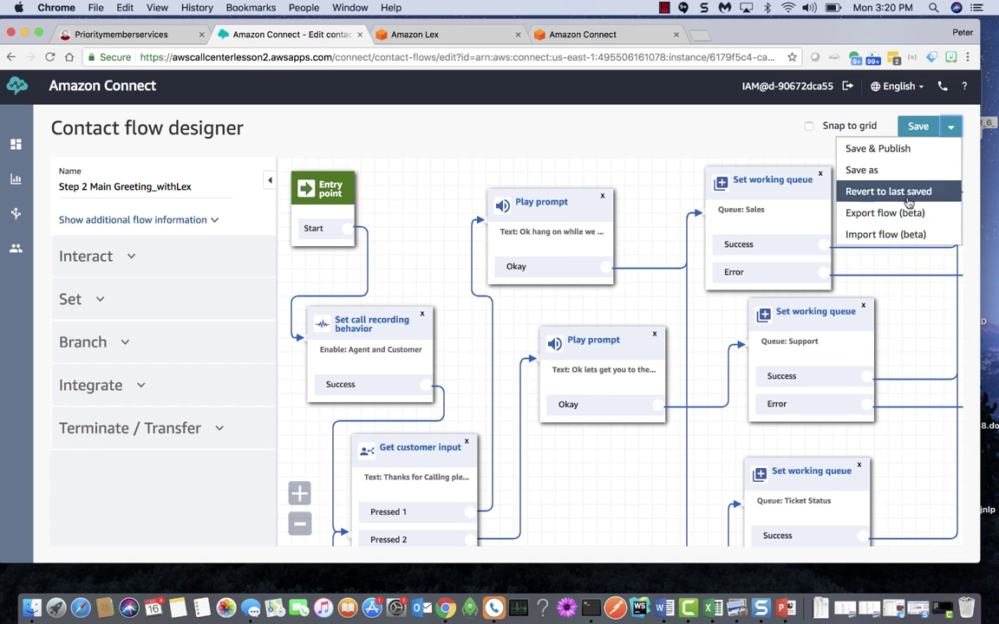
pyautogui.click(877, 149)
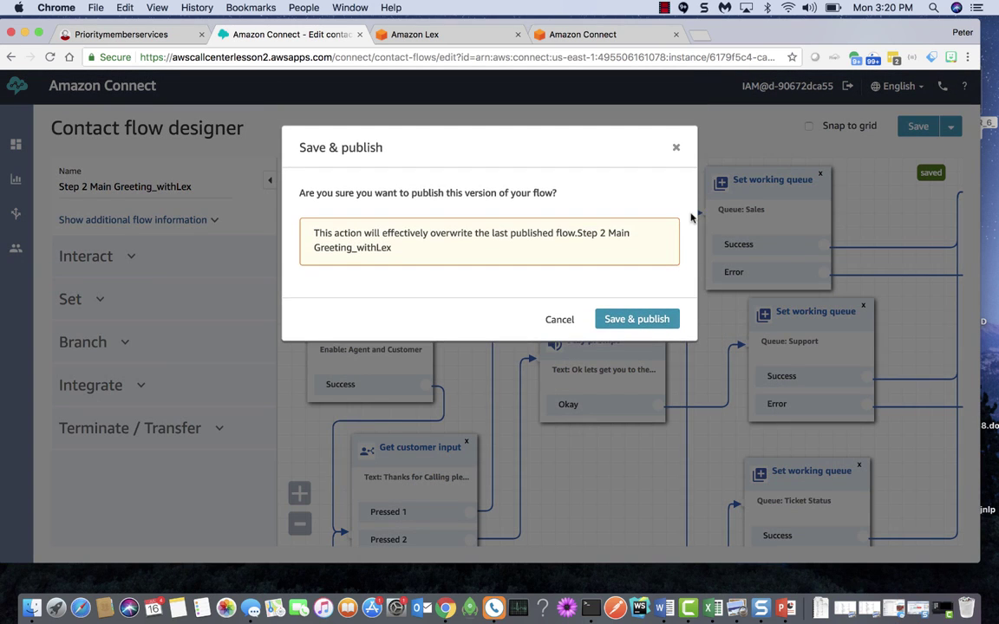
pyautogui.click(637, 320)
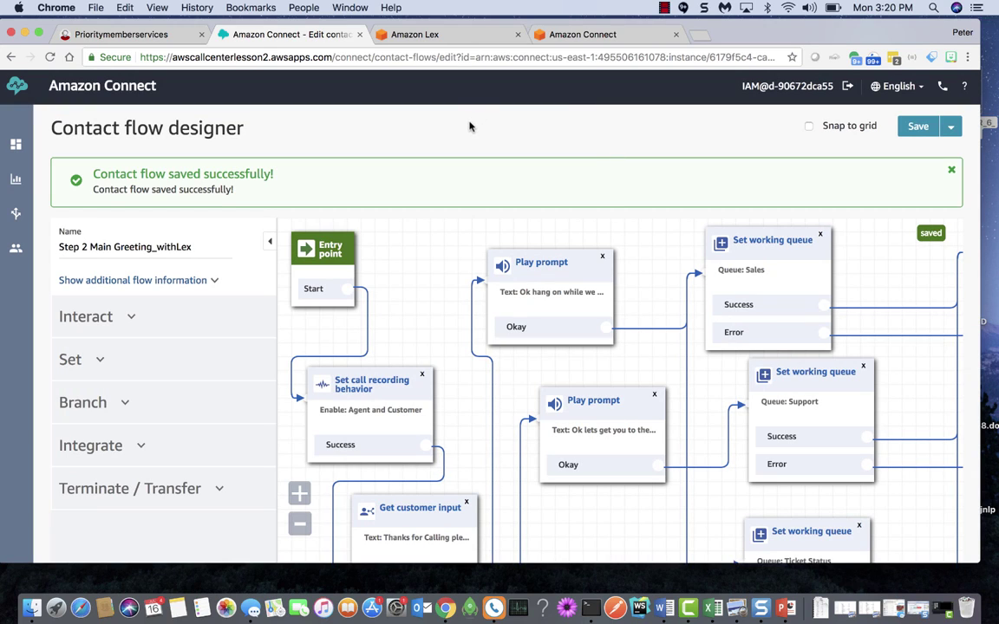
# Go to the list of contact flows and open one of the Step flows near its end in the designer.
pyautogui.moveTo(17, 250)
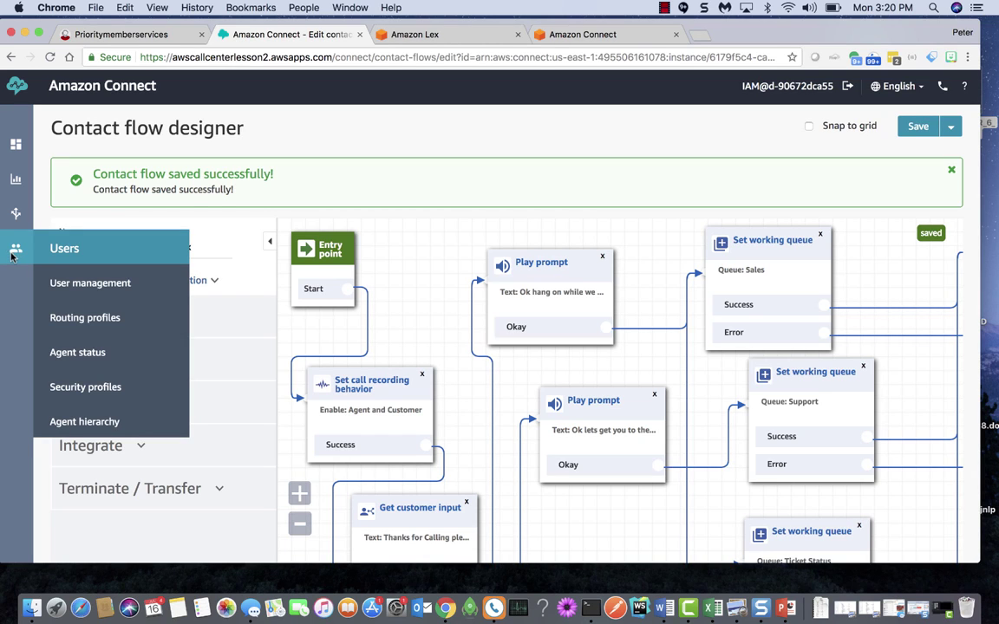
pyautogui.moveTo(14, 215)
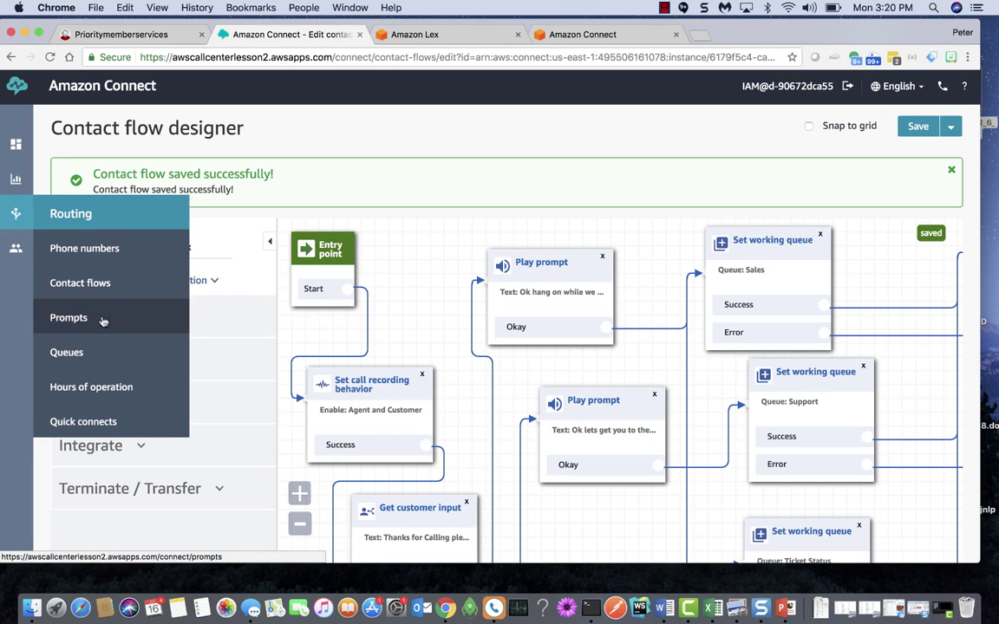
pyautogui.click(98, 285)
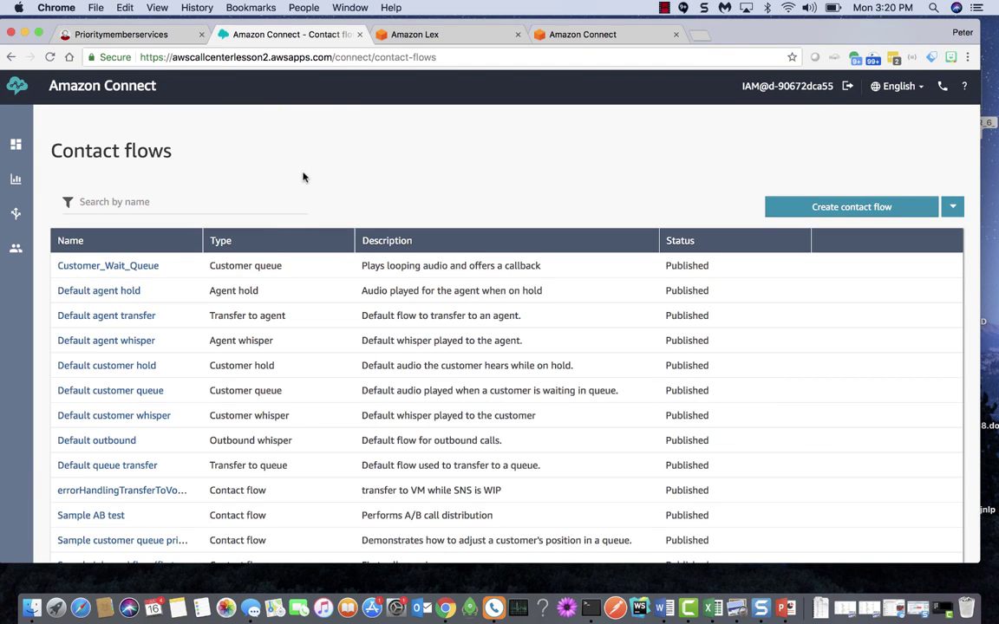
pyautogui.scroll(-8, 302, 175)
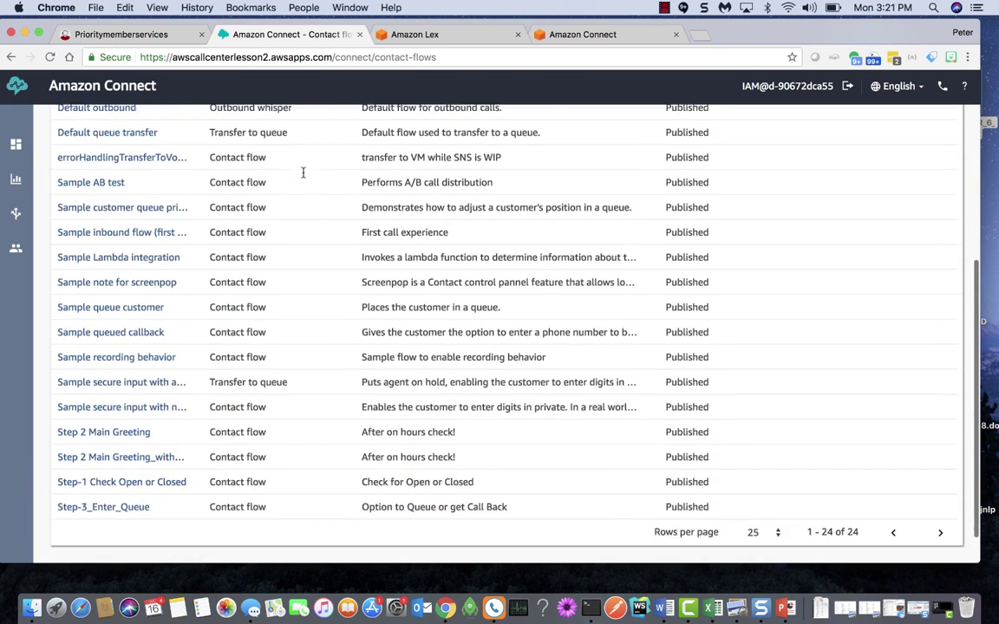
pyautogui.scroll(-1, 302, 173)
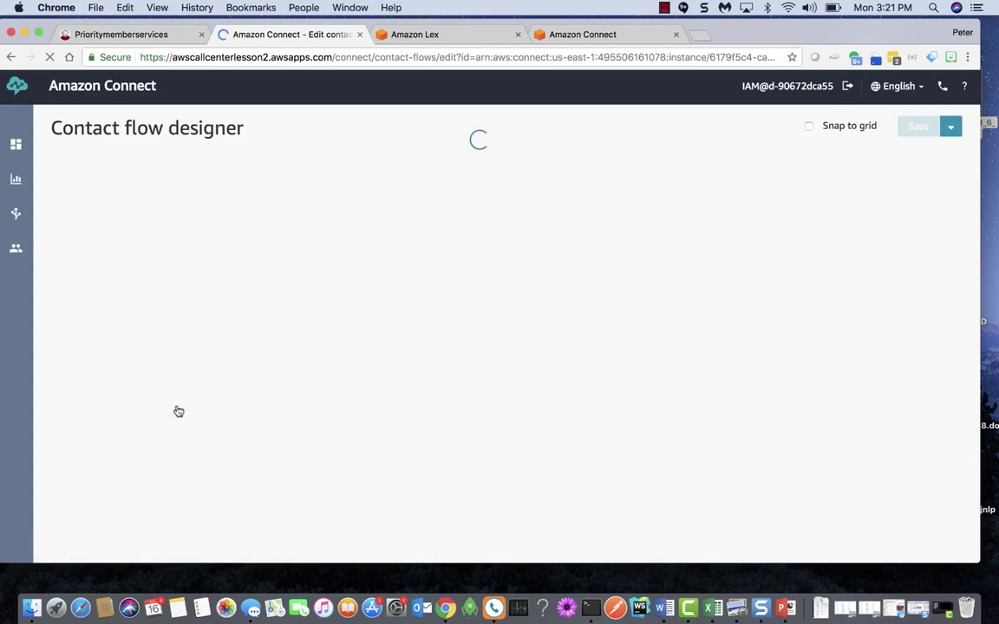
# Point the Transfer to flow block of Step-1 Check Open or Closed to the Step 2 Main Greeting_withLex flow and save the block.
pyautogui.click(234, 384)
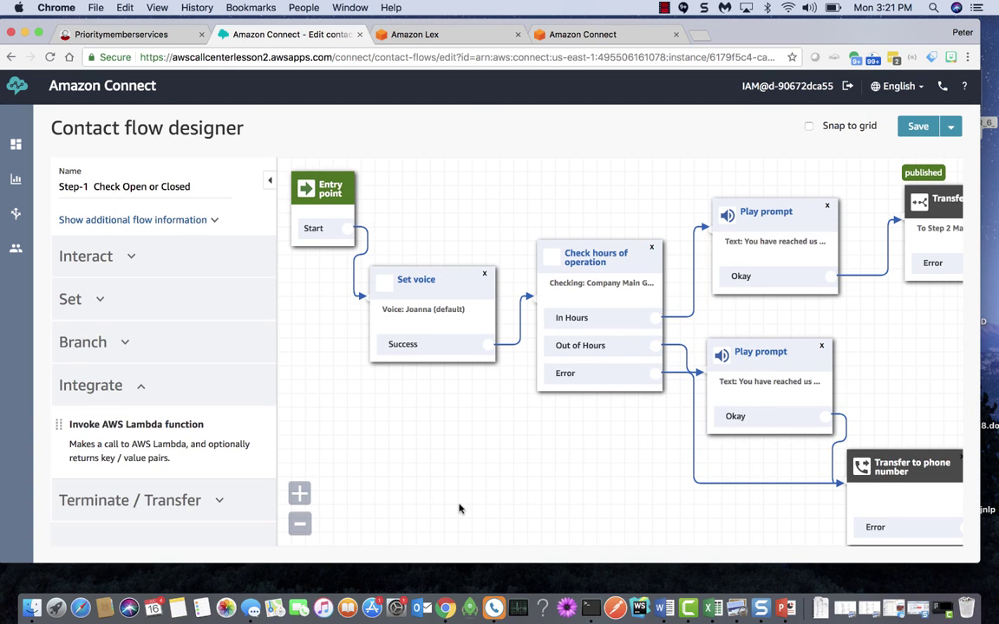
pyautogui.hscroll(5, 460, 509)
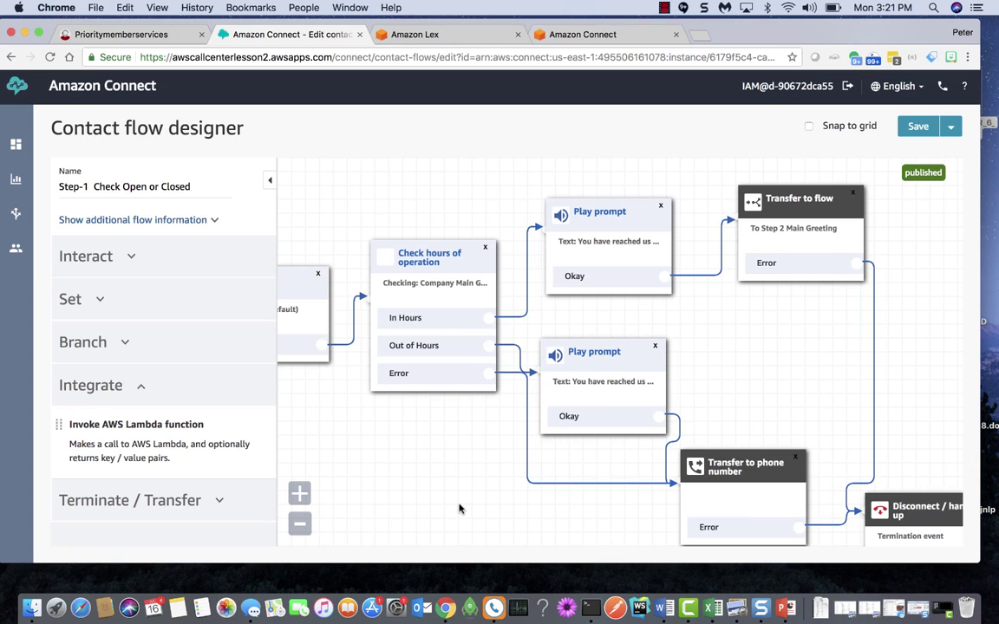
pyautogui.hscroll(2, 460, 507)
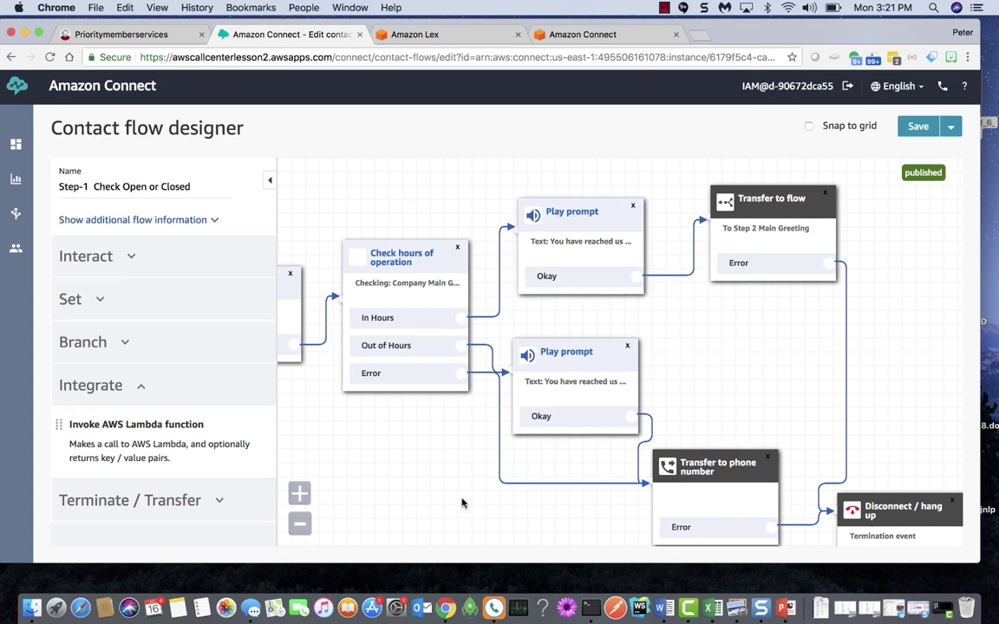
pyautogui.hscroll(-3, 465, 504)
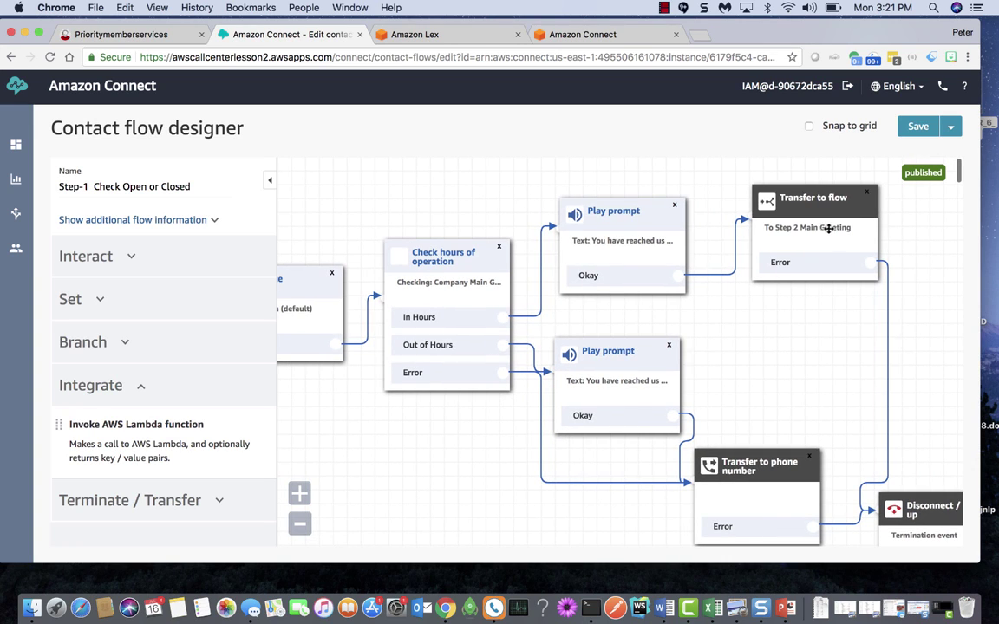
pyautogui.click(813, 205)
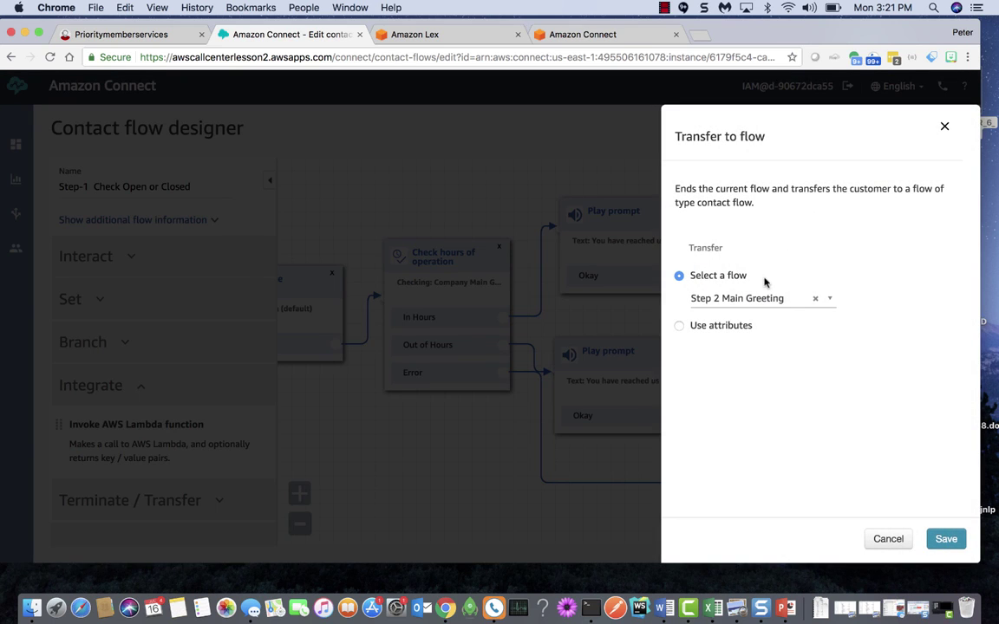
pyautogui.click(781, 301)
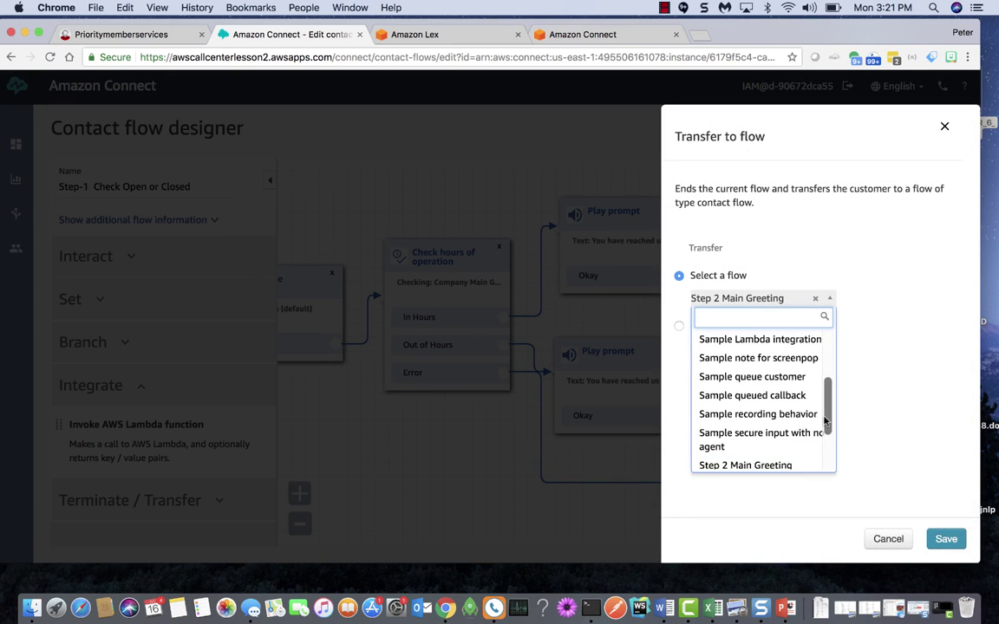
pyautogui.scroll(-2, 826, 439)
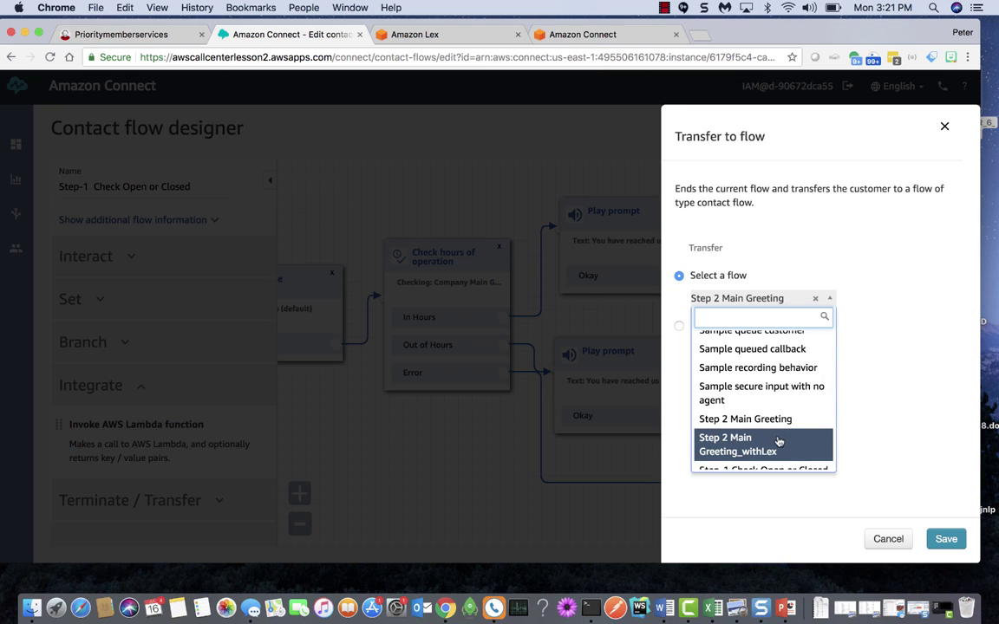
pyautogui.click(792, 444)
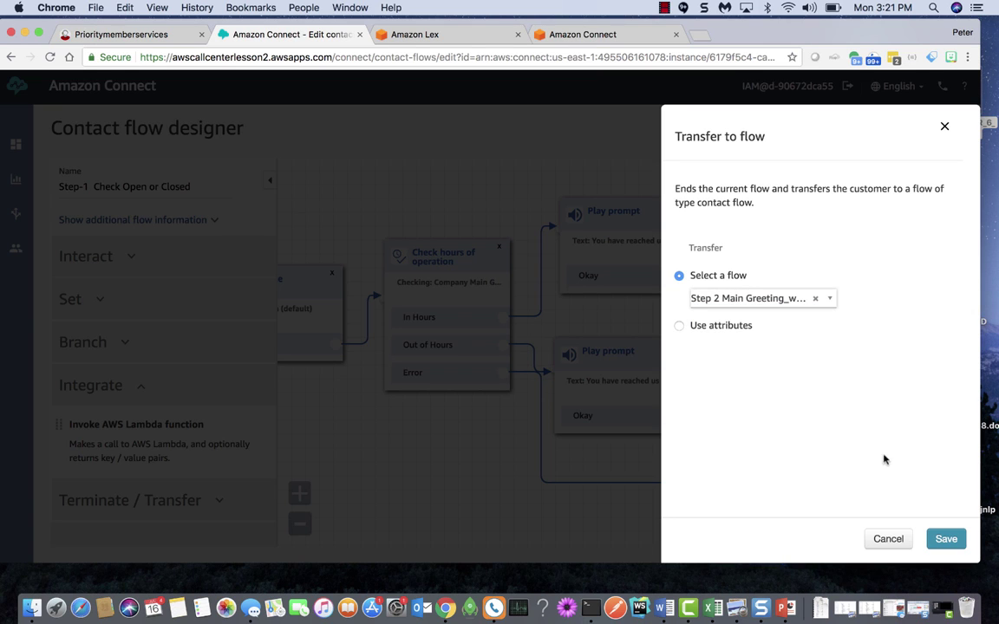
pyautogui.click(946, 538)
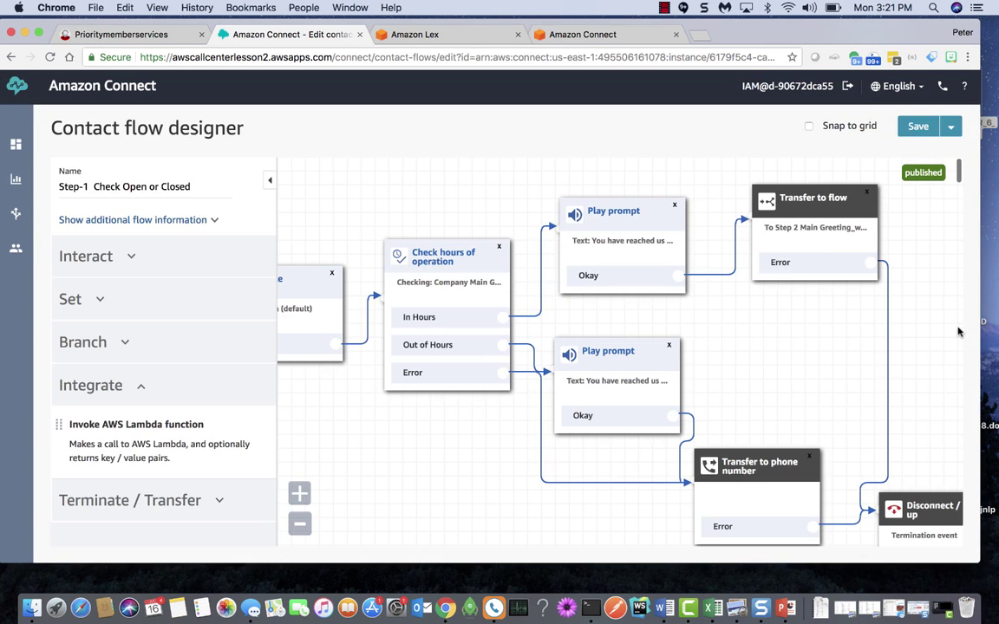
# Save and publish the Step-1 Check Open or Closed contact flow, overwriting its last published version.
pyautogui.click(951, 128)
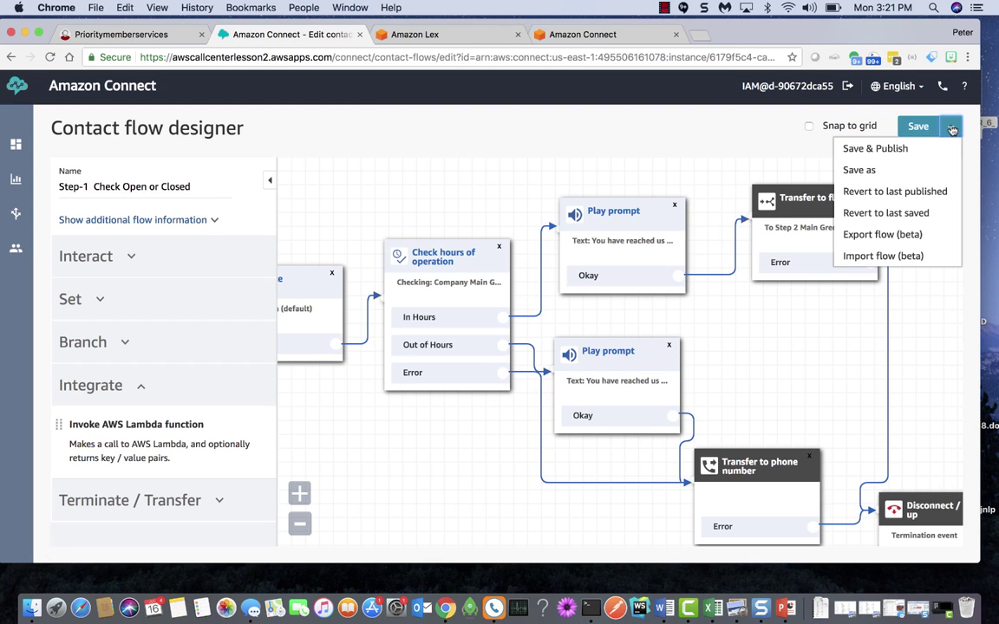
pyautogui.click(896, 148)
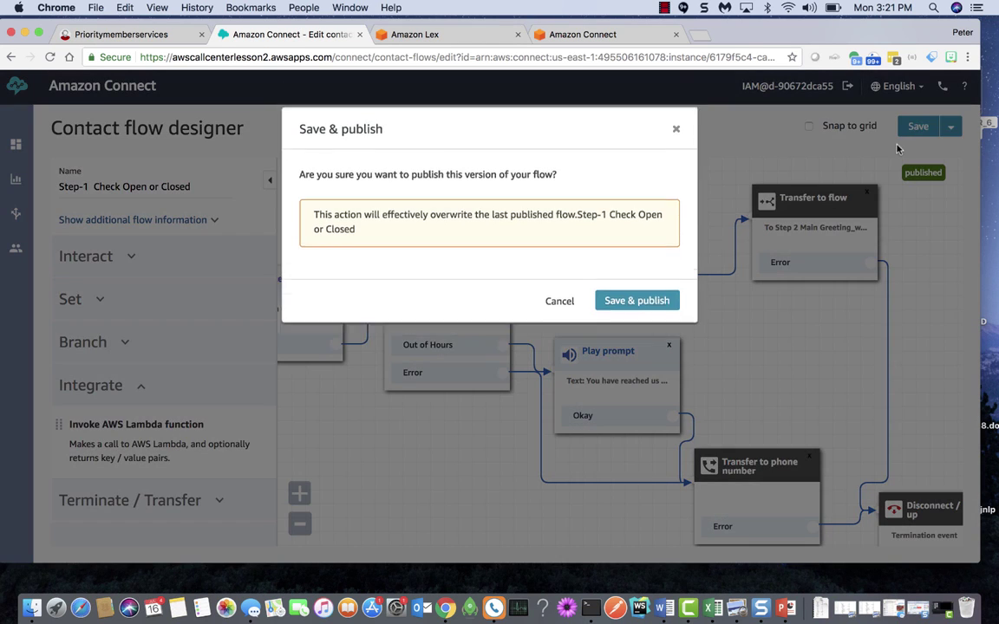
pyautogui.click(637, 320)
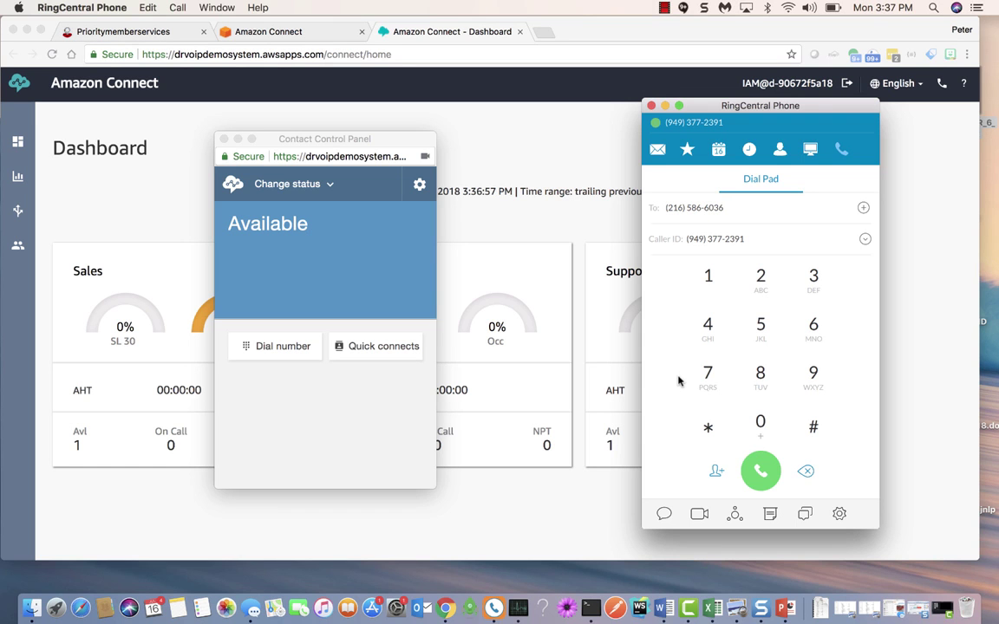
# Switch to RingCentral Phone and place a test call to the Osseo, MN number from the call history.
pyautogui.moveTo(387, 139); pyautogui.dragTo(371, 114)
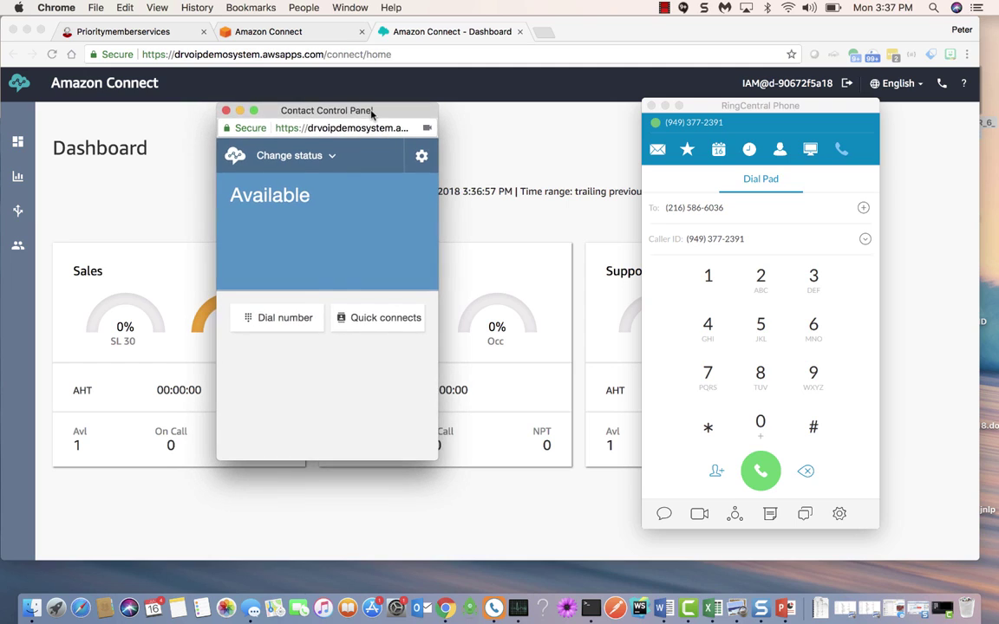
pyautogui.click(739, 209)
pyautogui.click(749, 149)
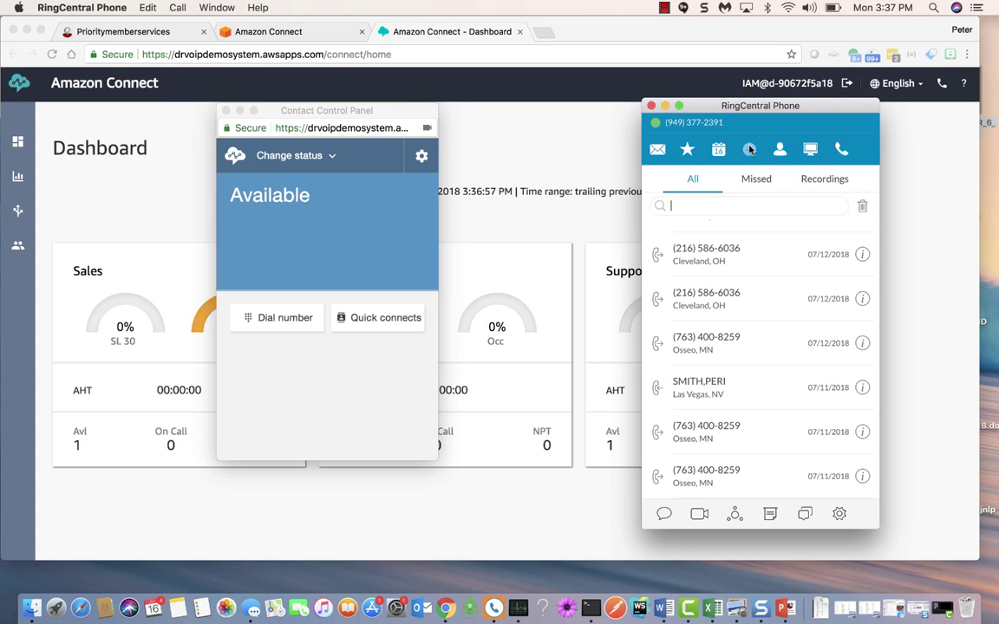
pyautogui.click(735, 348)
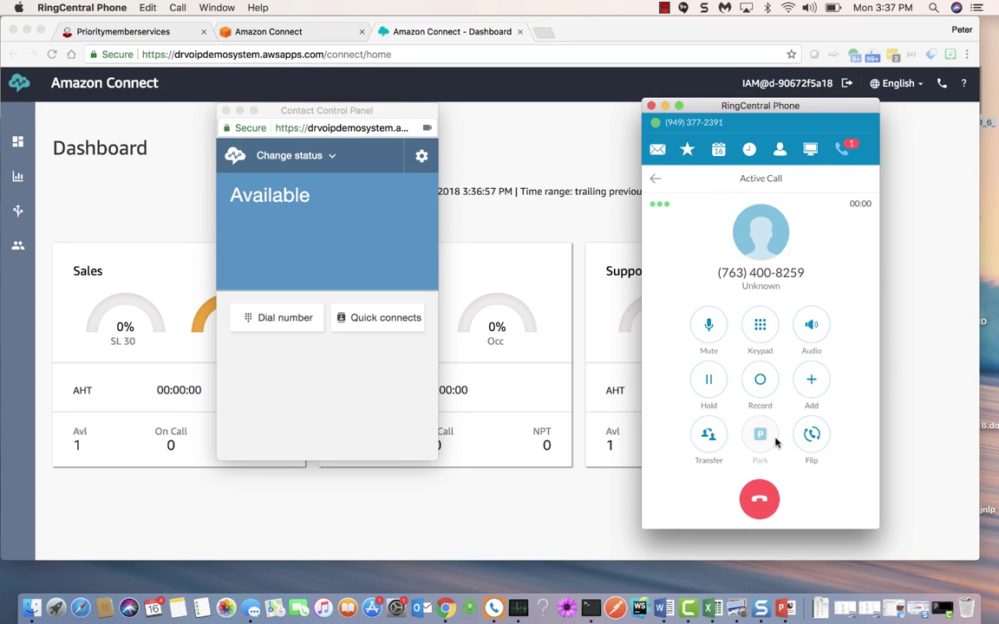
# Open the keypad of the active test call and enter 1 to choose the Sales option.
pyautogui.moveTo(778, 109); pyautogui.dragTo(705, 128)
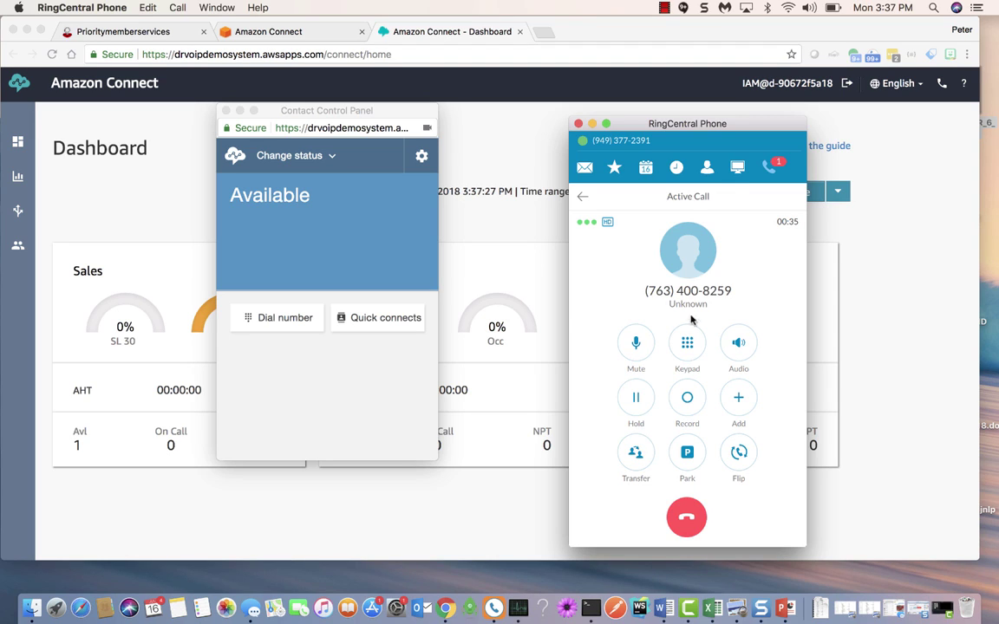
pyautogui.click(686, 342)
pyautogui.click(642, 293)
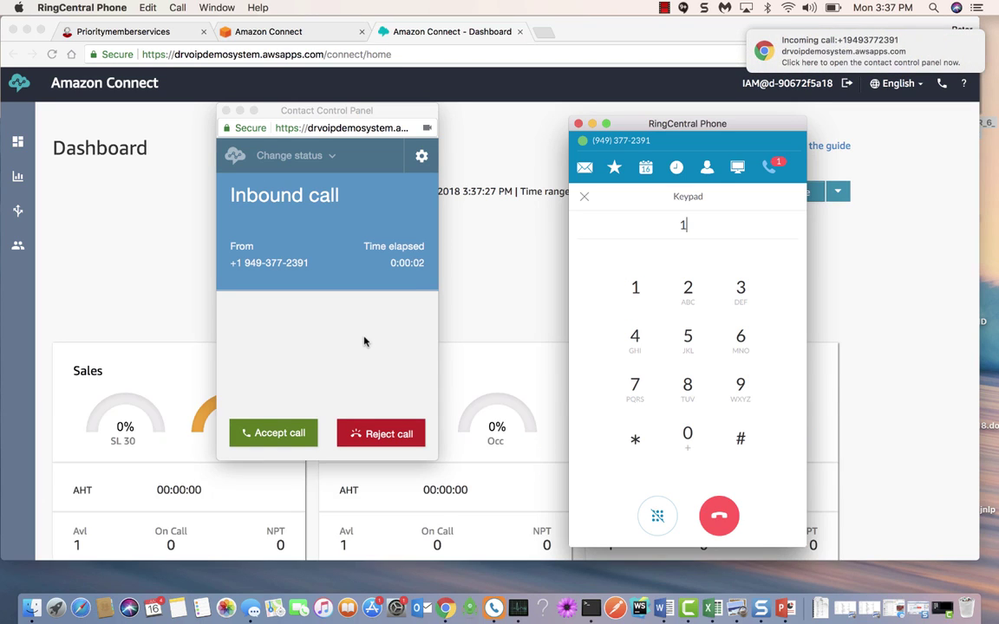
# Accept the inbound test call in the Contact Control Panel, then end it once connected.
pyautogui.click(287, 440)
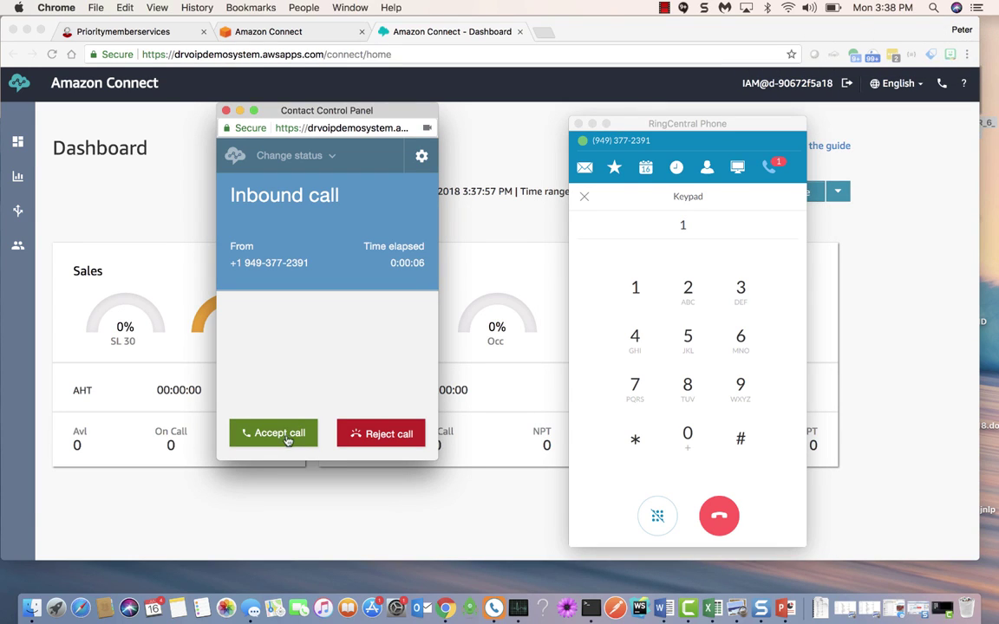
pyautogui.click(285, 439)
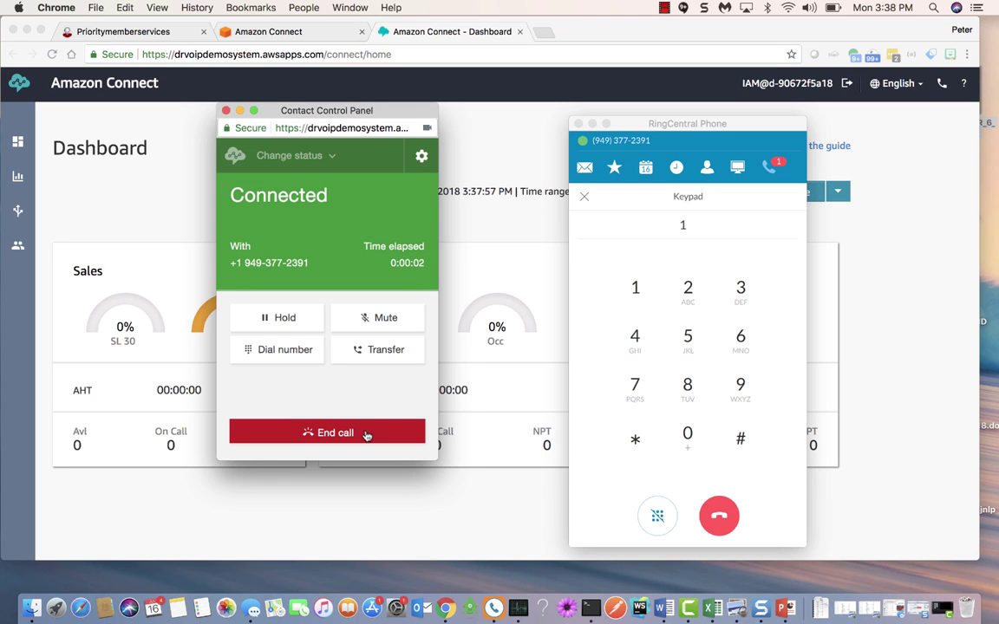
pyautogui.click(366, 433)
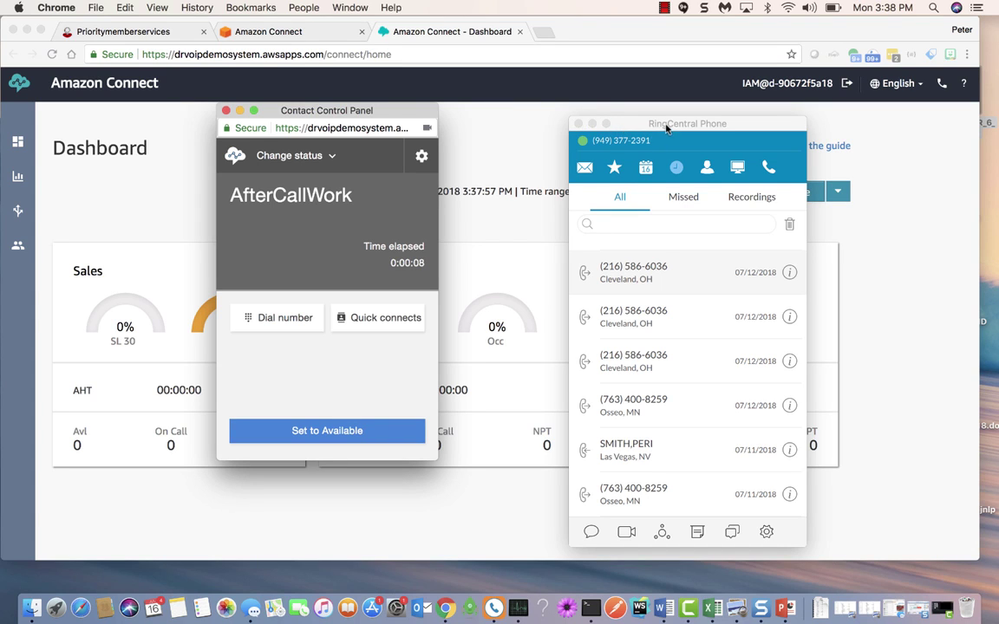
pyautogui.moveTo(604, 120); pyautogui.dragTo(626, 110)
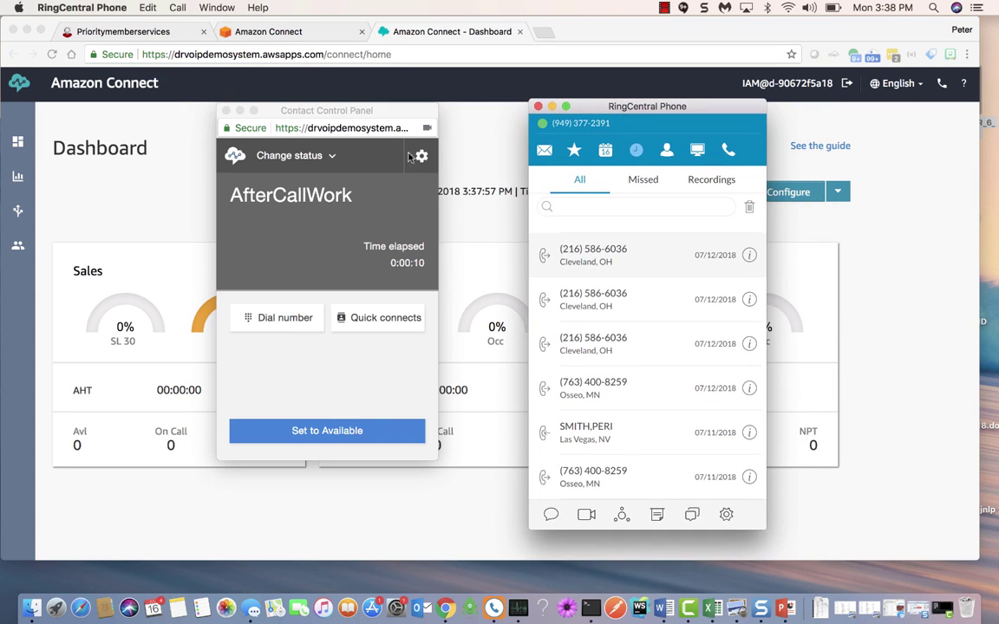
pyautogui.click(378, 116)
pyautogui.moveTo(378, 116); pyautogui.dragTo(377, 132)
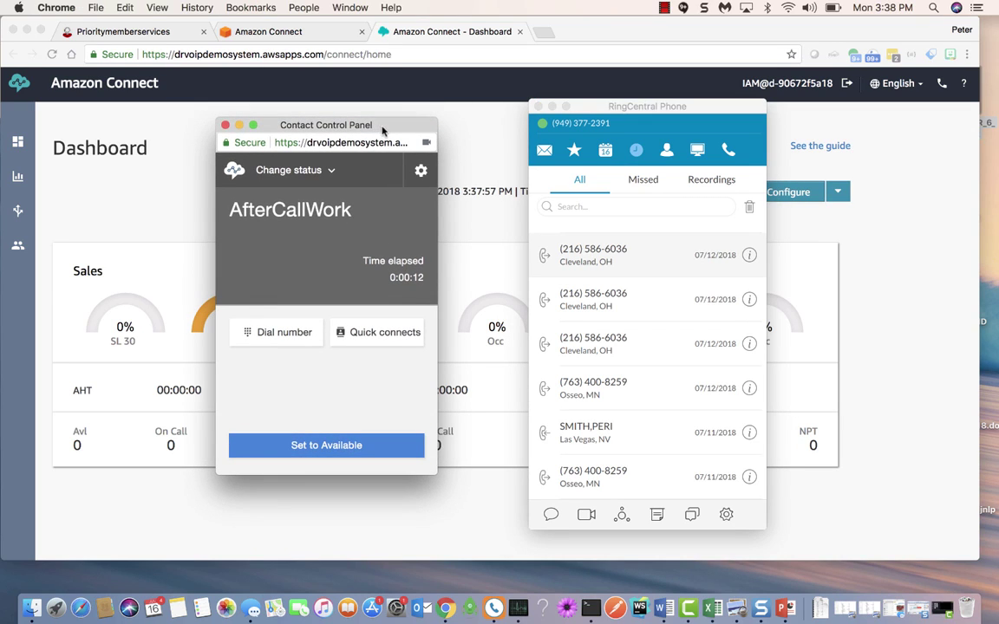